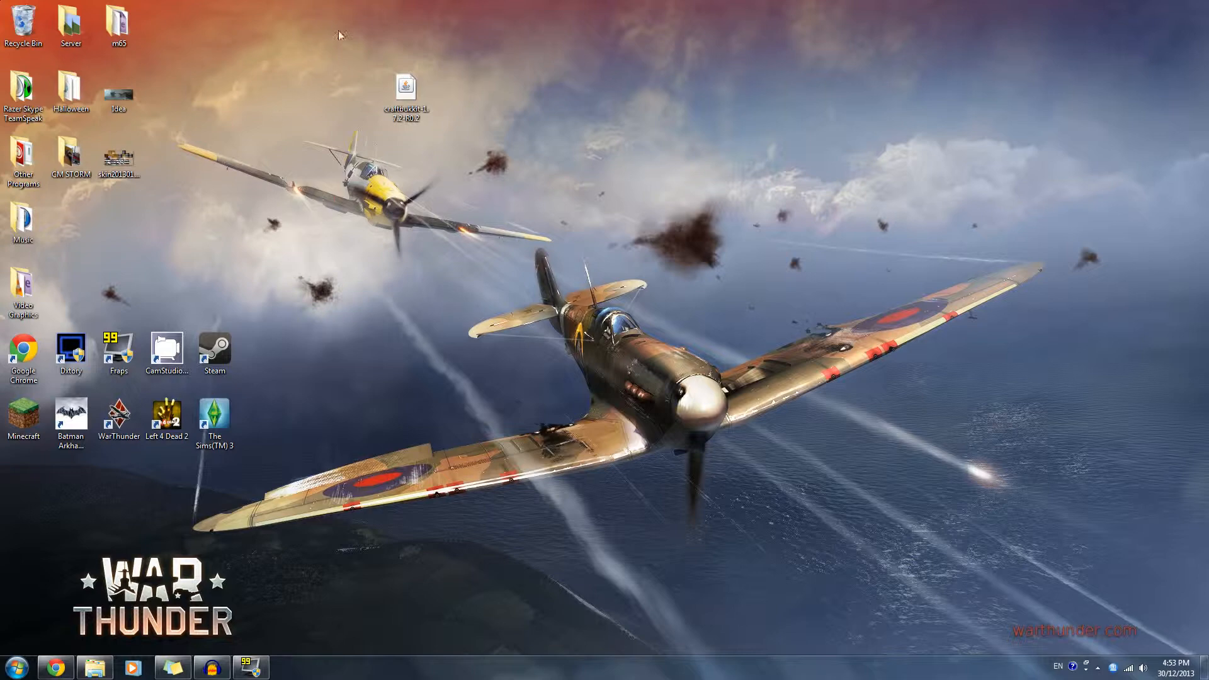
{"action": "left_click", "coordinate": [409, 88]}
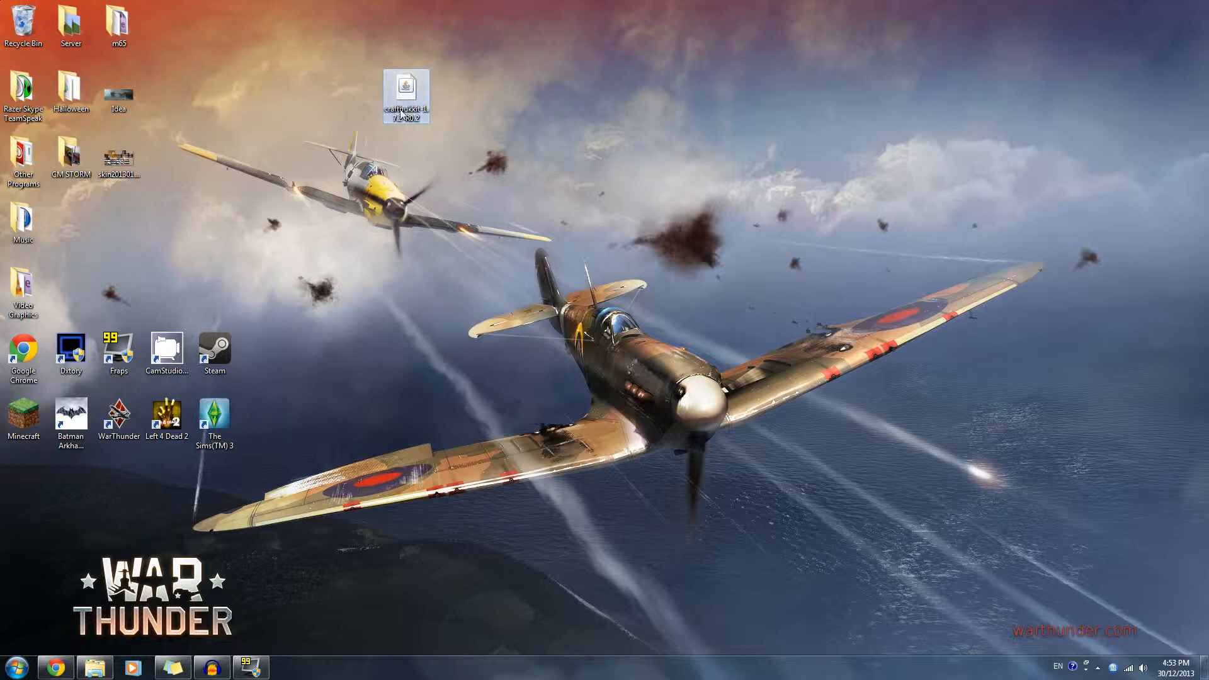
{"action": "left_click_drag", "start_coordinate": [401, 108], "coordinate": [308, 89]}
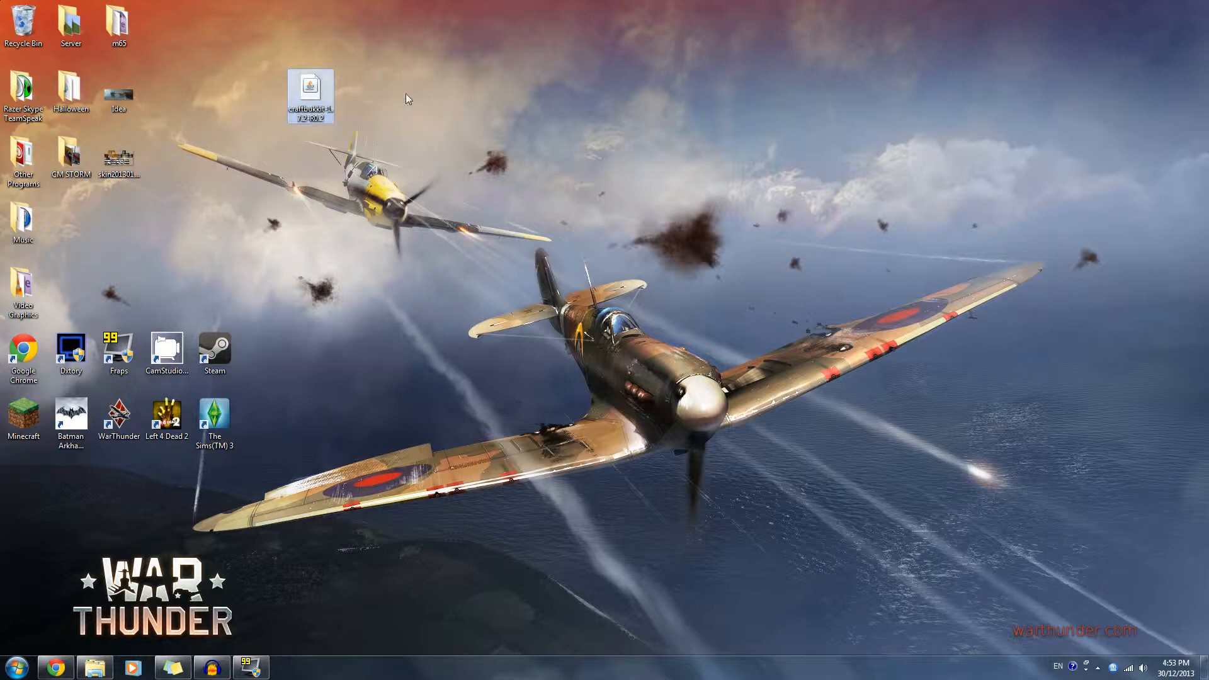
{"action": "left_click", "coordinate": [403, 144]}
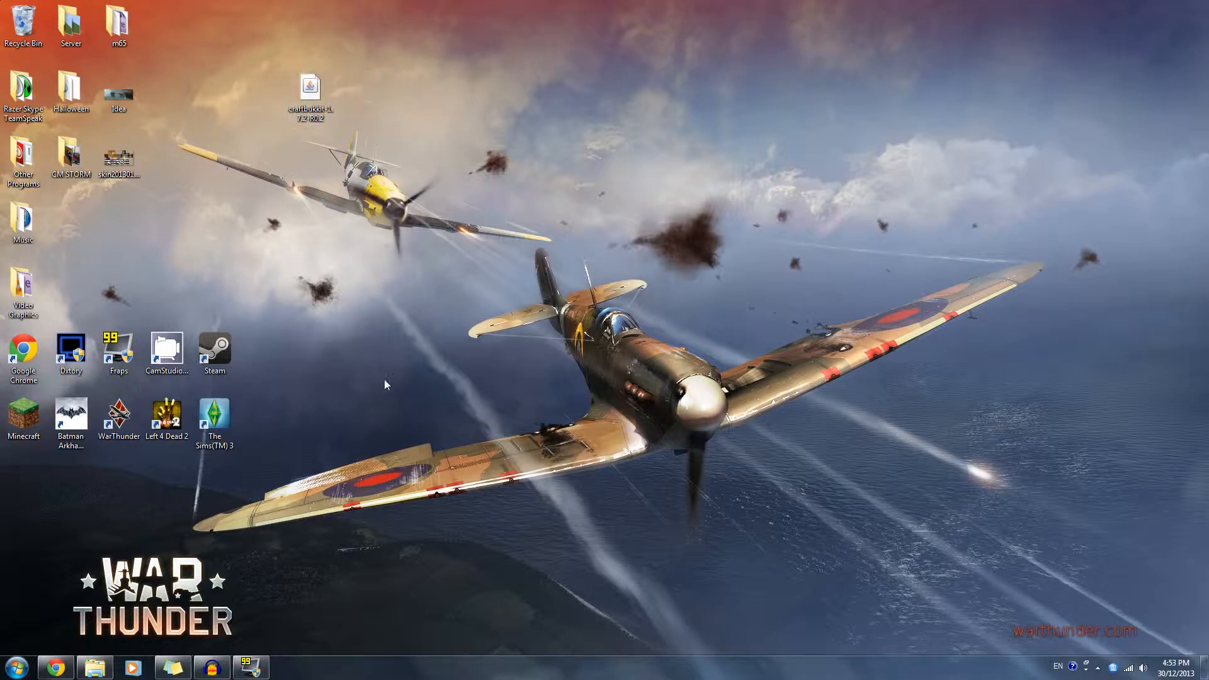
- Switch to Chrome and examine the latest CraftBukkit build announcements on the bukkit.org home page
{"action": "left_click", "coordinate": [56, 668]}
{"action": "left_click", "coordinate": [140, 27]}
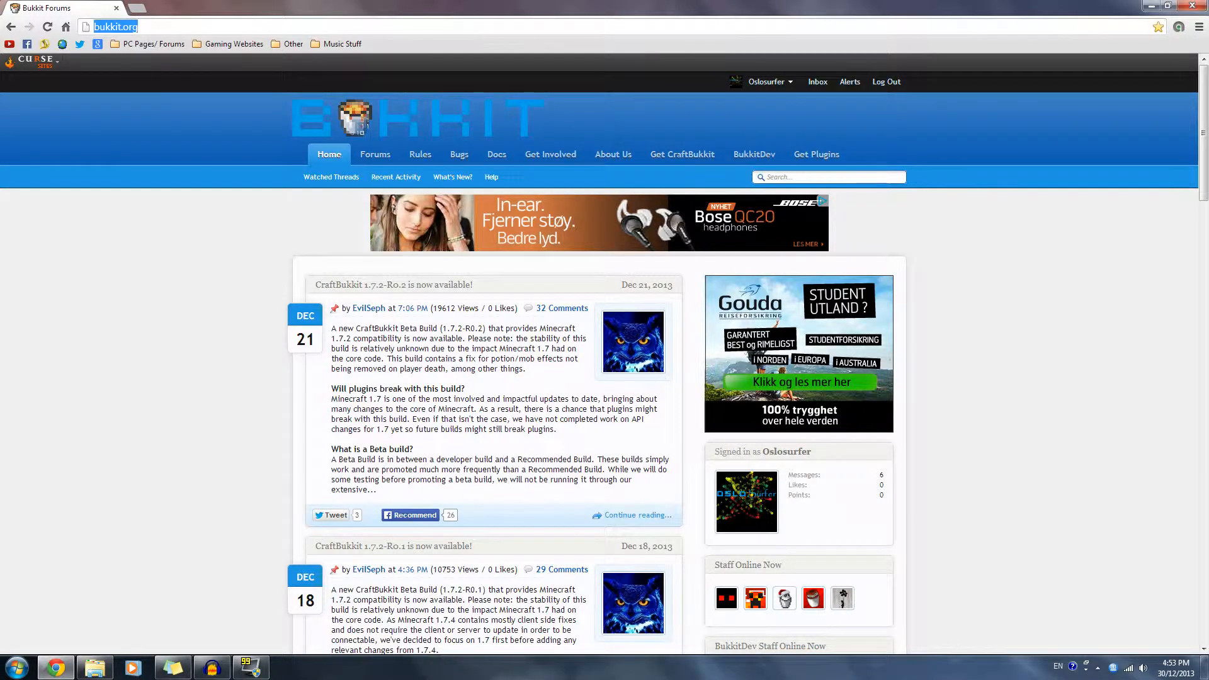
{"action": "left_click_drag", "start_coordinate": [139, 27], "coordinate": [74, 31]}
{"action": "left_click", "coordinate": [188, 315]}
{"action": "scroll", "coordinate": [204, 348], "scroll_direction": "down", "scroll_amount": 8}
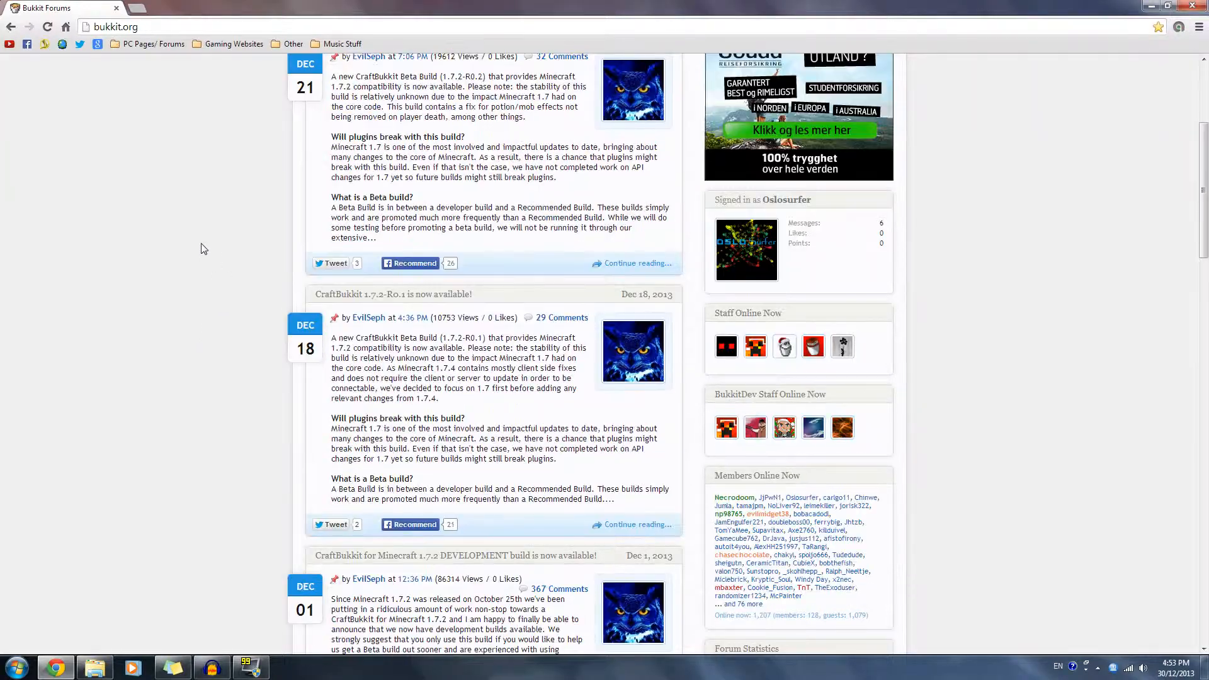
{"action": "scroll", "coordinate": [228, 222], "scroll_direction": "up", "scroll_amount": 4}
{"action": "scroll", "coordinate": [232, 189], "scroll_direction": "up", "scroll_amount": 4}
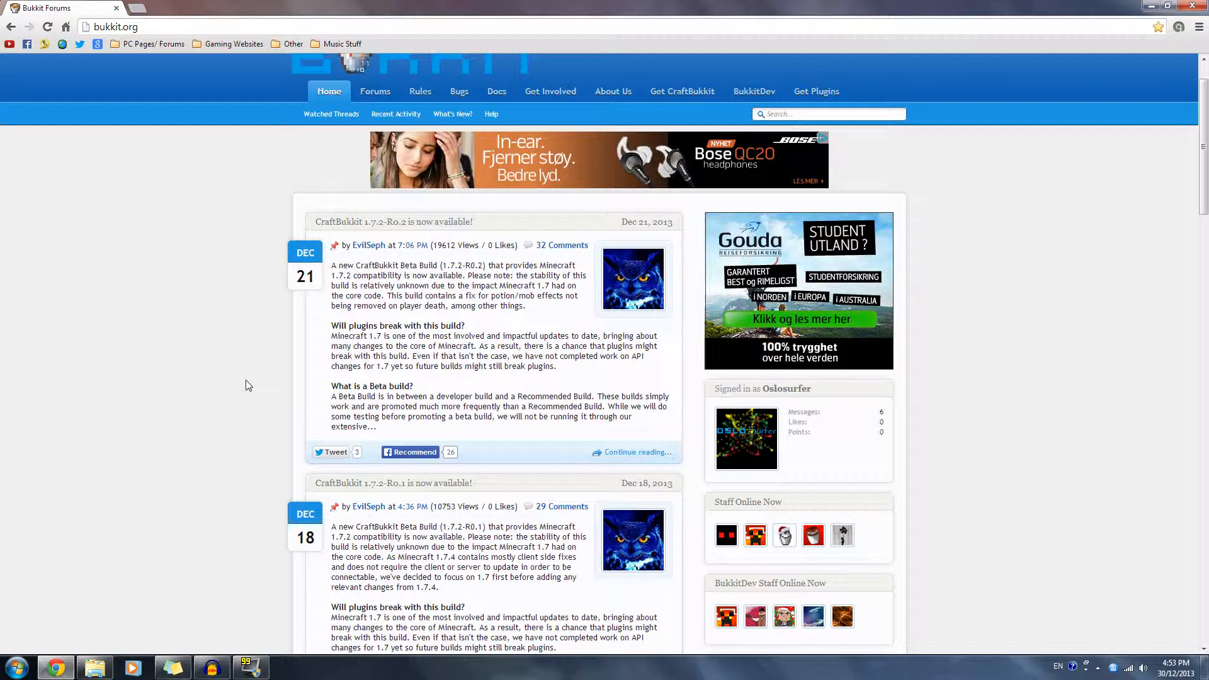
{"action": "scroll", "coordinate": [248, 385], "scroll_direction": "down", "scroll_amount": 3}
{"action": "scroll", "coordinate": [163, 317], "scroll_direction": "up", "scroll_amount": 5}
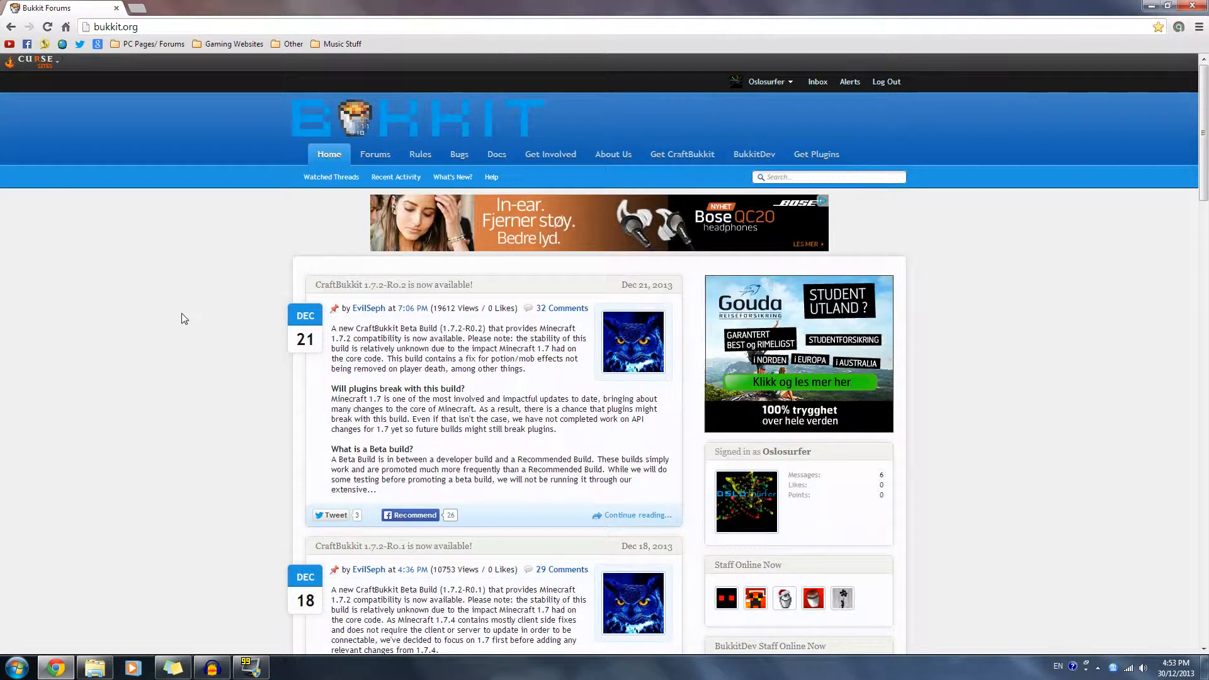
{"action": "scroll", "coordinate": [371, 378], "scroll_direction": "down", "scroll_amount": 2}
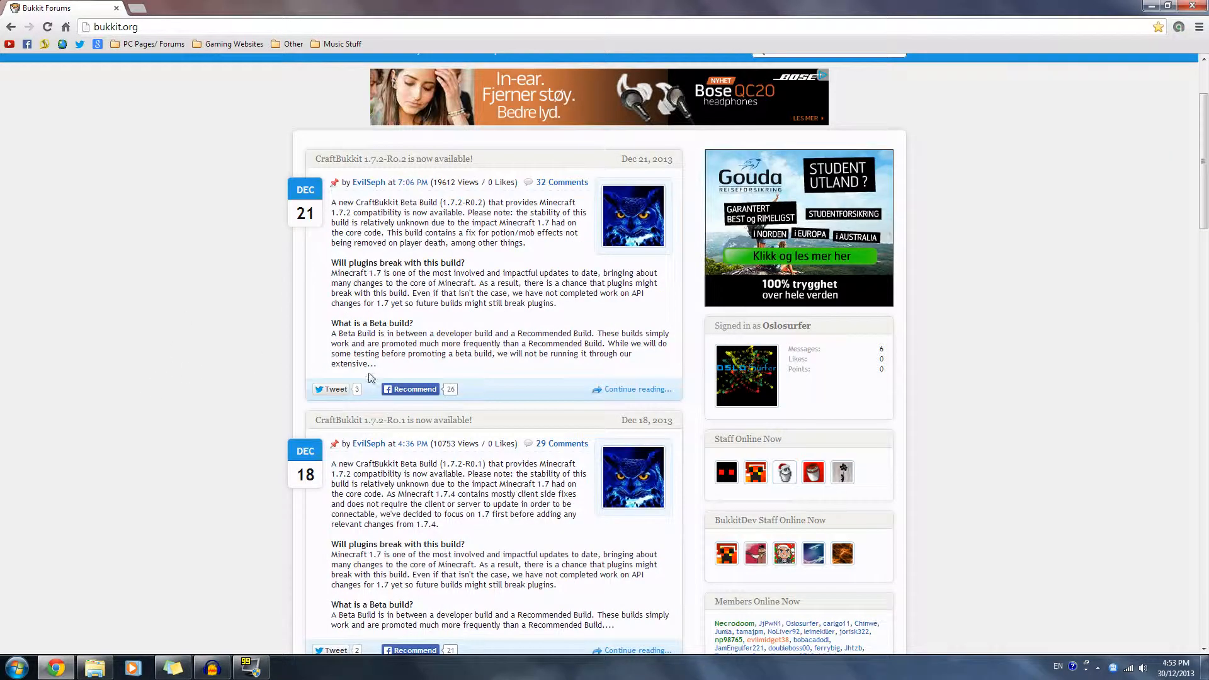
- Compare the Beta build and Development build descriptions in the CraftBukkit 1.7.2 announcements
{"action": "left_click_drag", "start_coordinate": [369, 324], "coordinate": [388, 326]}
{"action": "left_click", "coordinate": [206, 282]}
{"action": "scroll", "coordinate": [134, 279], "scroll_direction": "down", "scroll_amount": 3}
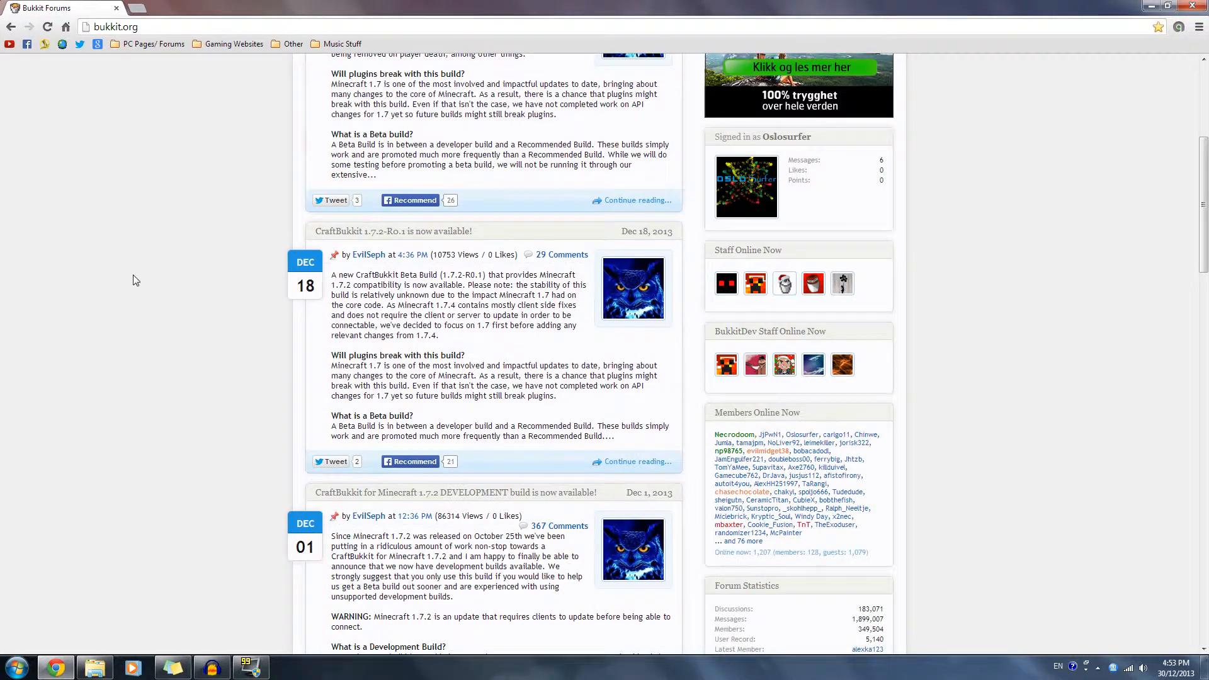
{"action": "scroll", "coordinate": [134, 280], "scroll_direction": "down", "scroll_amount": 4}
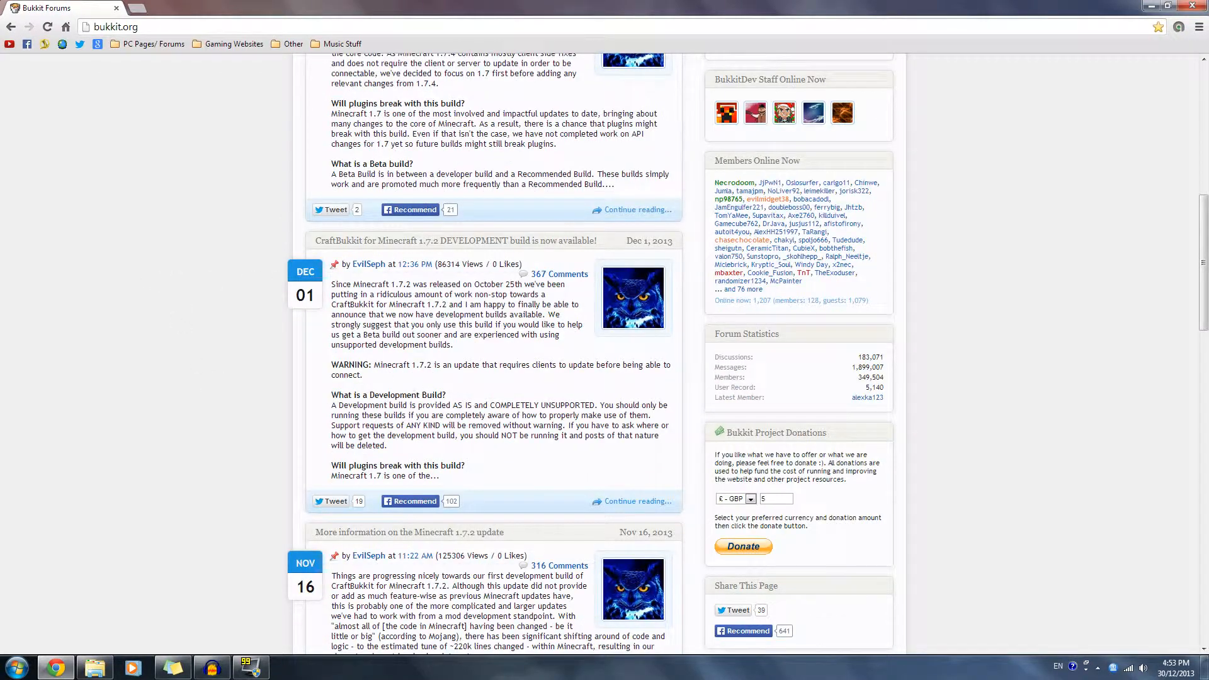
{"action": "left_click_drag", "start_coordinate": [370, 395], "coordinate": [420, 394]}
{"action": "scroll", "coordinate": [185, 423], "scroll_direction": "up", "scroll_amount": 10}
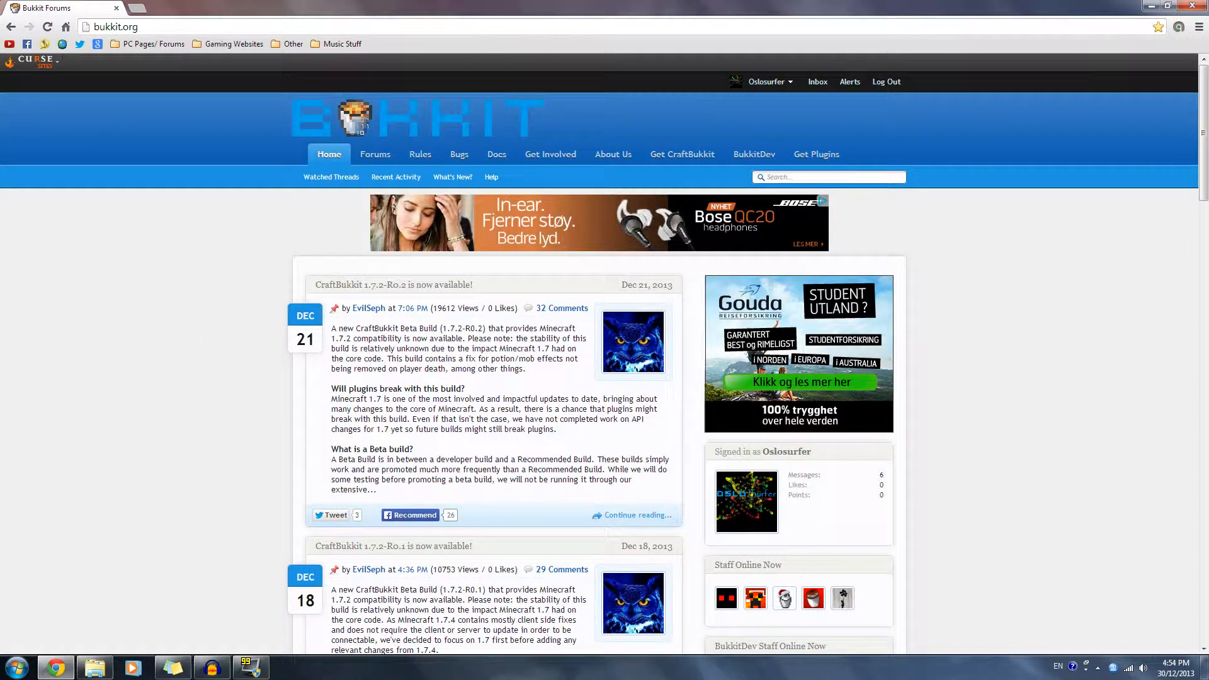
{"action": "left_click_drag", "start_coordinate": [369, 449], "coordinate": [386, 449]}
{"action": "left_click", "coordinate": [388, 450]}
{"action": "mouse_move", "coordinate": [442, 328]}
{"action": "left_mouse_down"}
{"action": "mouse_move", "coordinate": [458, 339]}
{"action": "mouse_move", "coordinate": [462, 329]}
{"action": "left_mouse_up"}
{"action": "left_click", "coordinate": [556, 545]}
- Open the full CraftBukkit 1.7.2-R0.2 announcement in a new tab and locate its download link
{"action": "right_click", "coordinate": [614, 519]}
{"action": "left_click", "coordinate": [664, 527]}
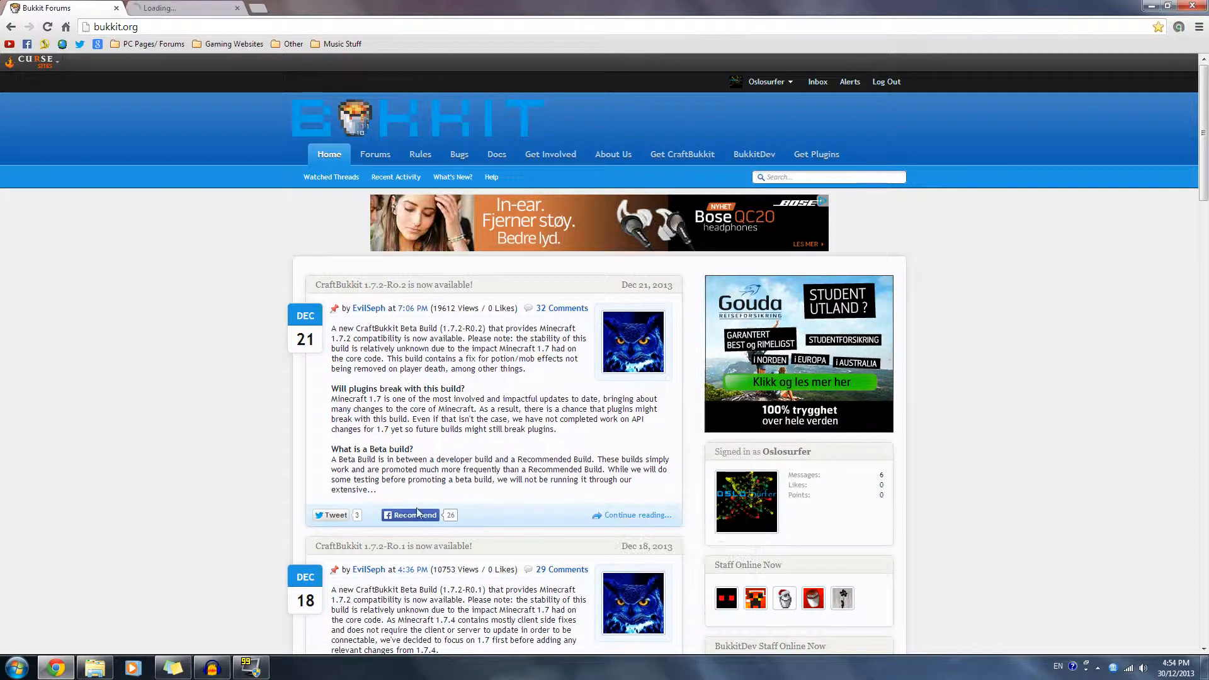
{"action": "left_click", "coordinate": [183, 8]}
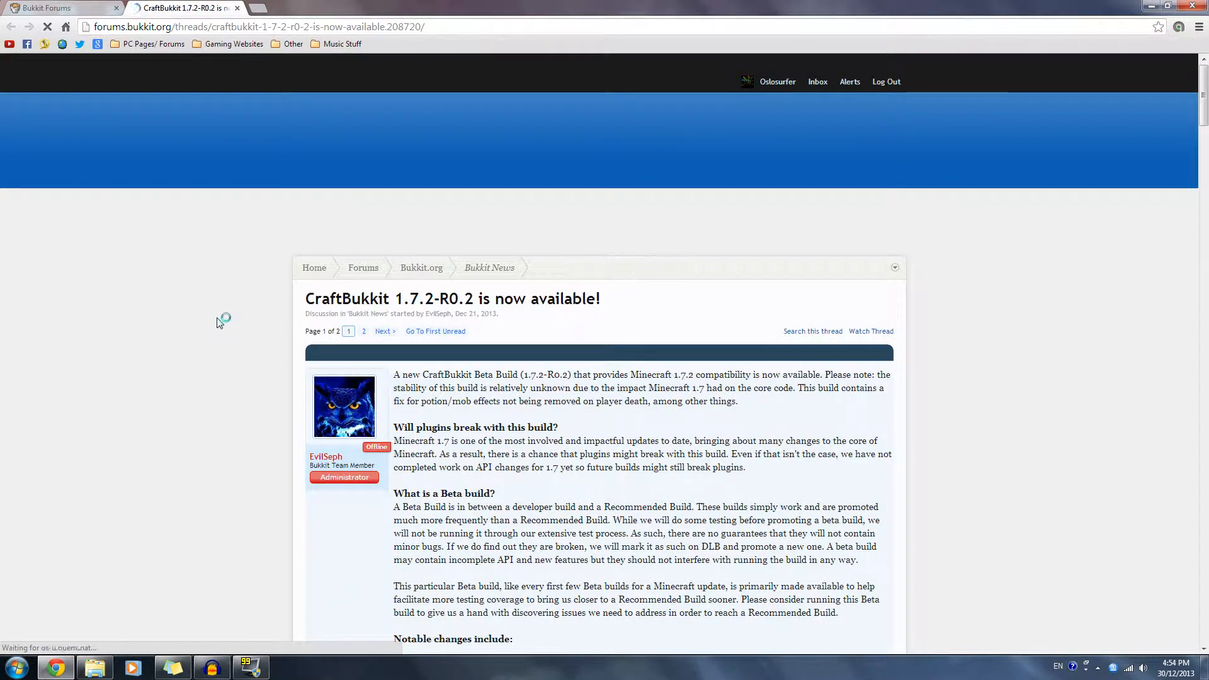
{"action": "scroll", "coordinate": [566, 314], "scroll_direction": "down", "scroll_amount": 7}
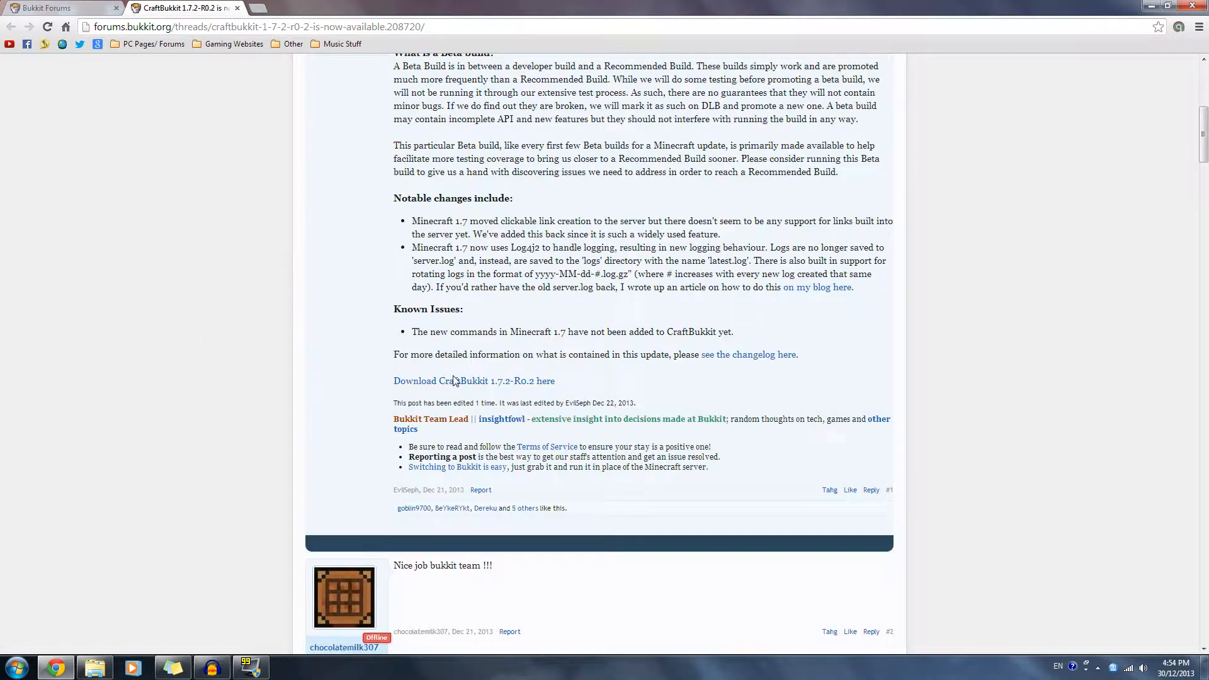
{"action": "left_click", "coordinate": [470, 386]}
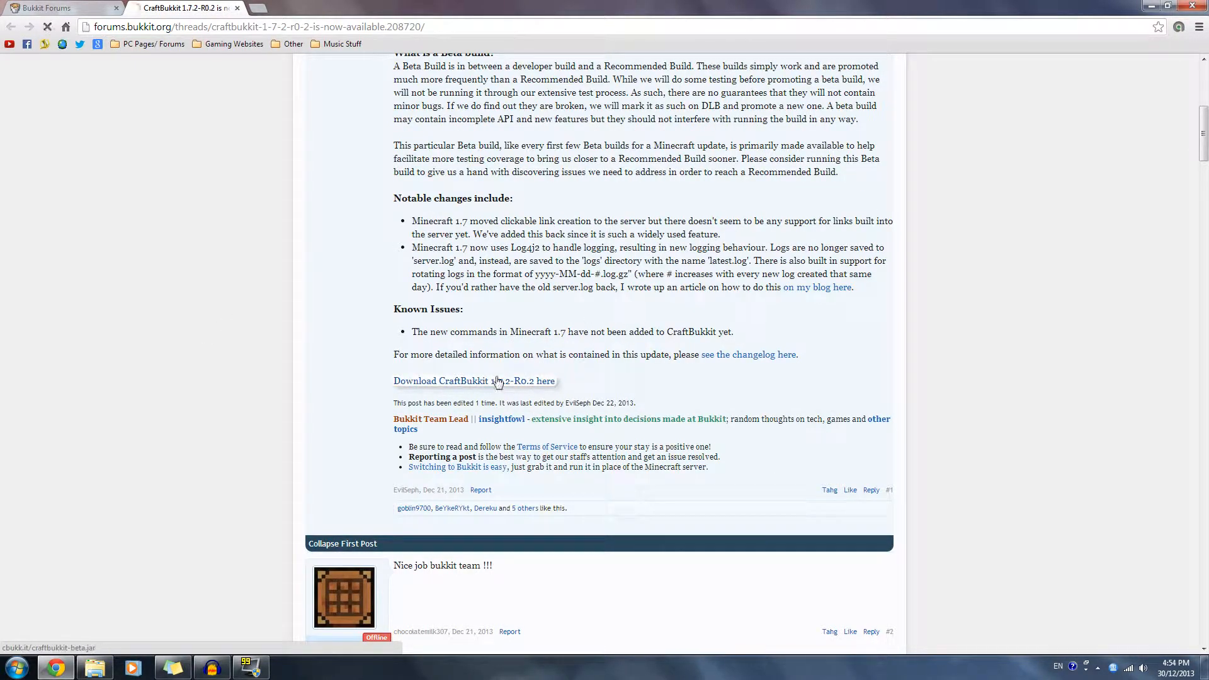
{"action": "scroll", "coordinate": [459, 384], "scroll_direction": "up", "scroll_amount": 5}
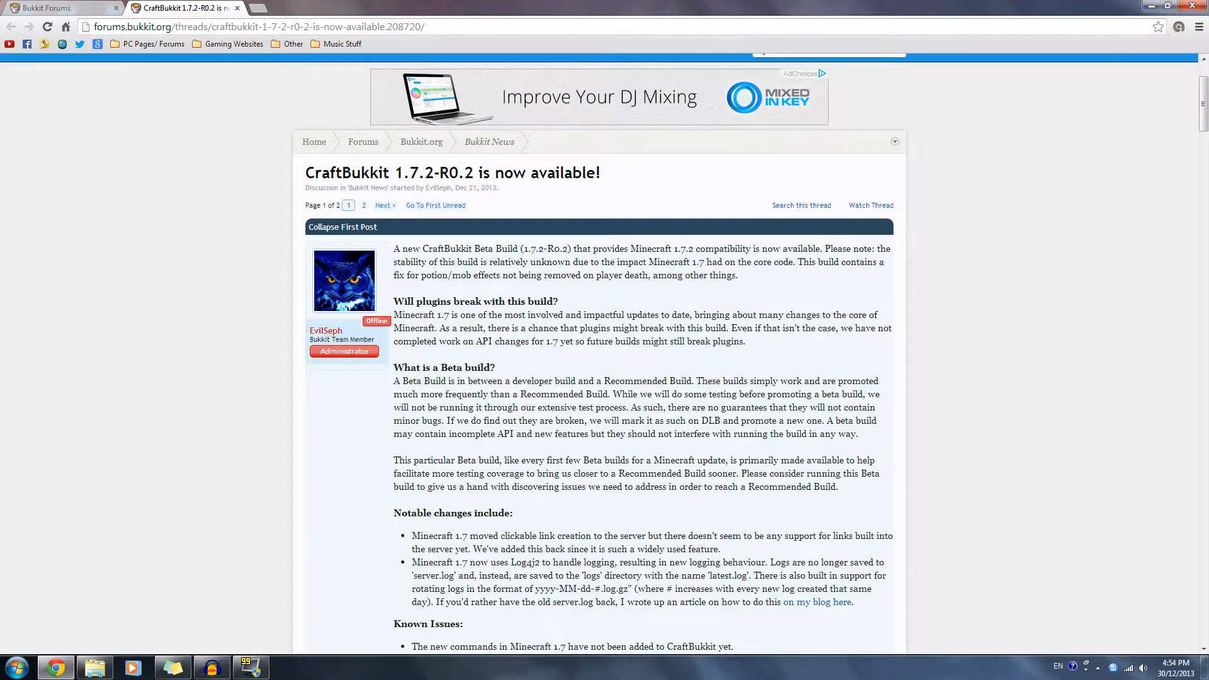
- From the Bukkit home page, open the Get CraftBukkit page in a new tab and bring it up
{"action": "left_click", "coordinate": [56, 9]}
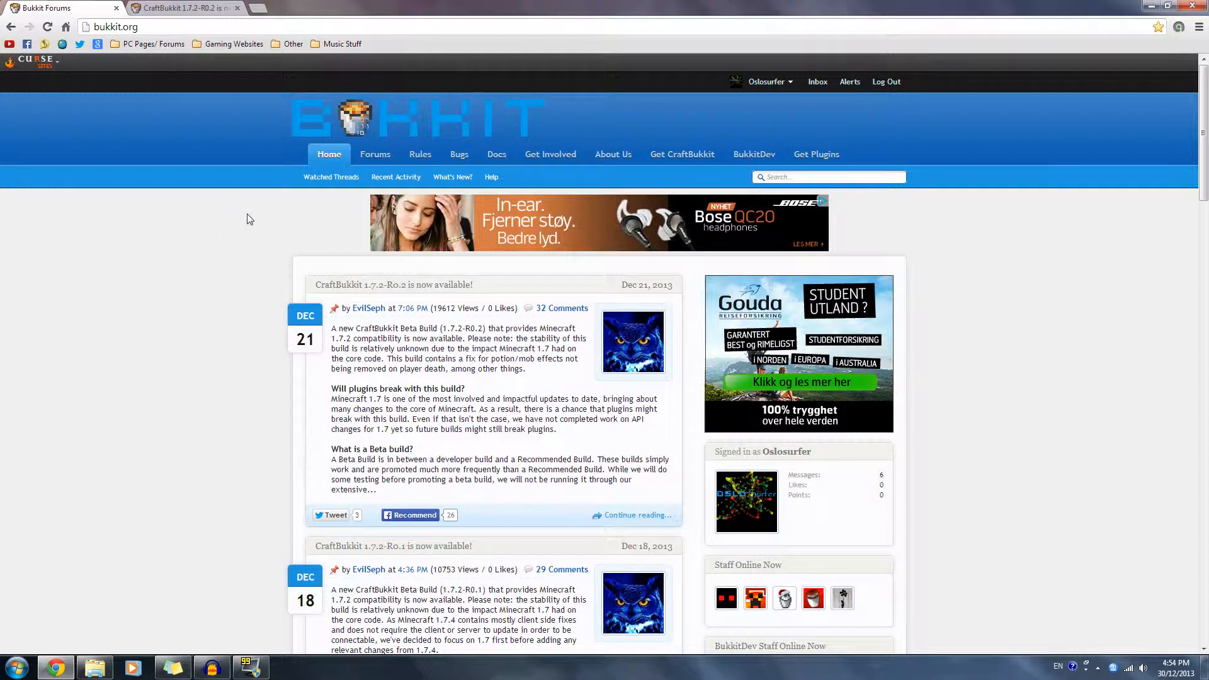
{"action": "right_click", "coordinate": [678, 158]}
{"action": "left_click", "coordinate": [702, 165]}
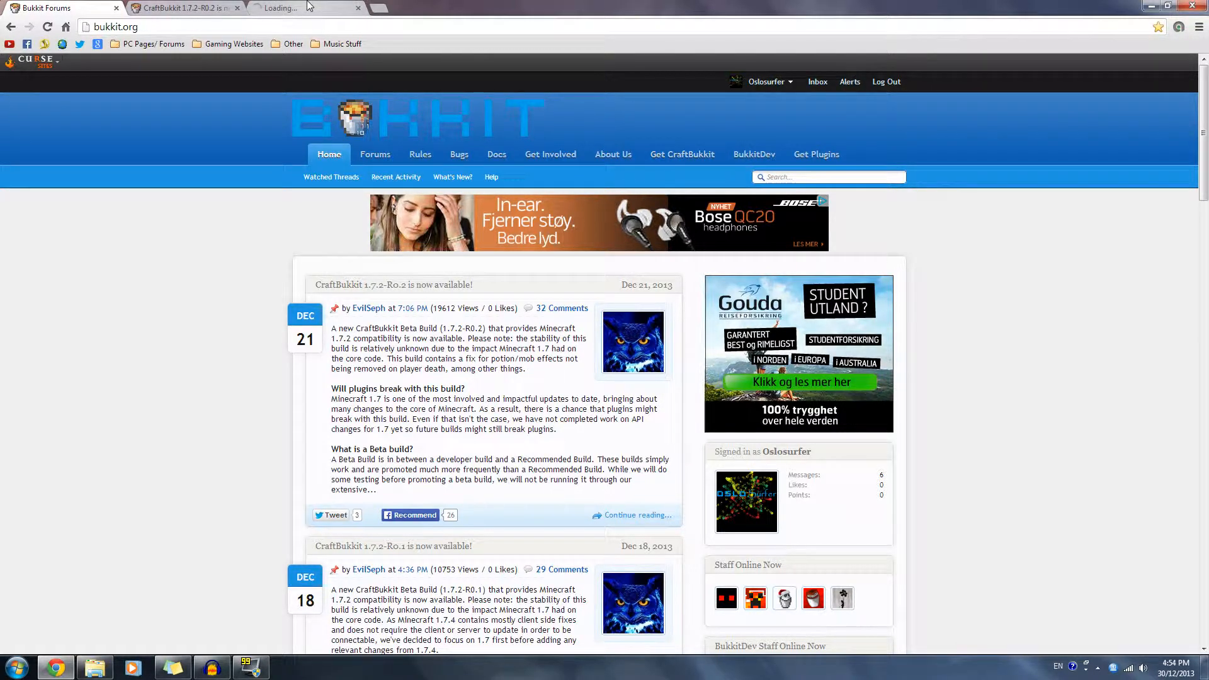
{"action": "left_click", "coordinate": [309, 7]}
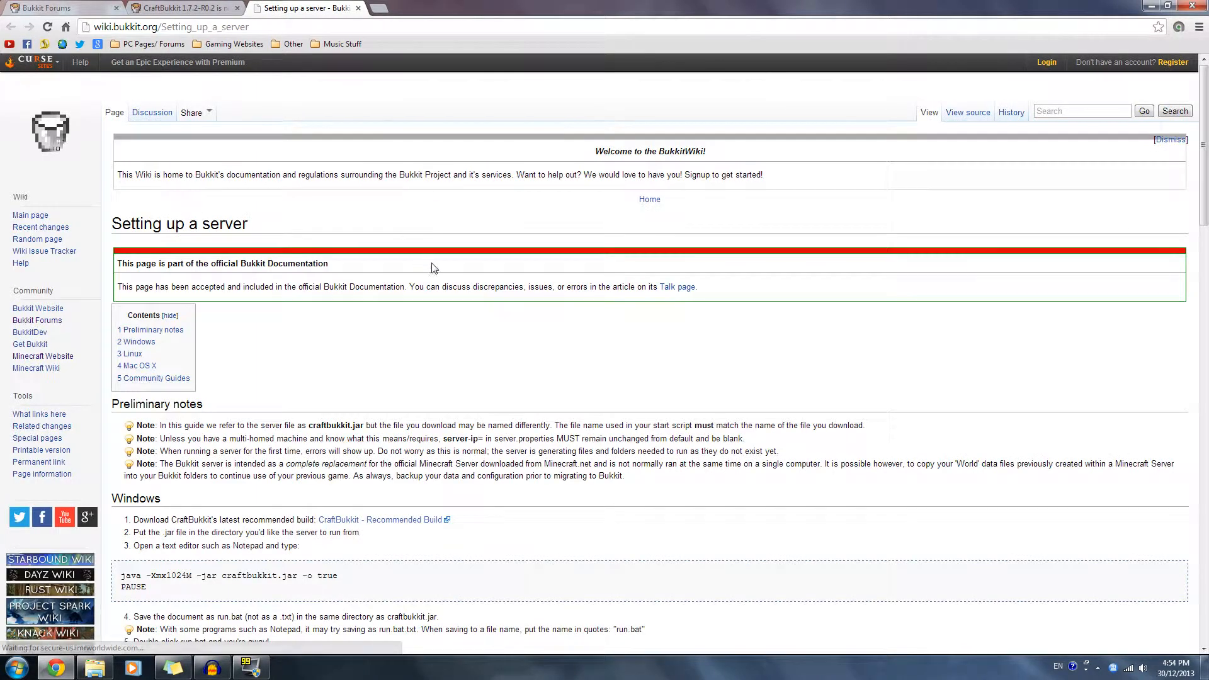
- Examine the Windows section of the server setup guide, including the link to the recommended CraftBukkit build
{"action": "scroll", "coordinate": [598, 308], "scroll_direction": "down", "scroll_amount": 4}
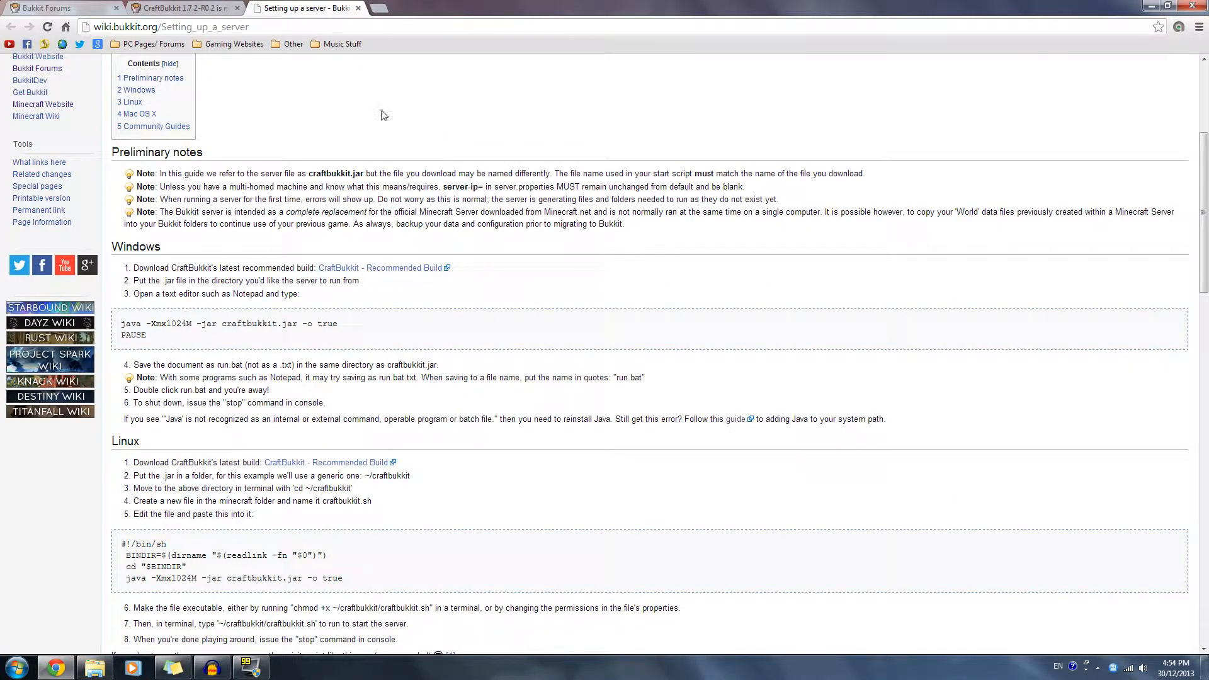
{"action": "left_click_drag", "start_coordinate": [111, 246], "coordinate": [161, 248]}
{"action": "left_click", "coordinate": [384, 241]}
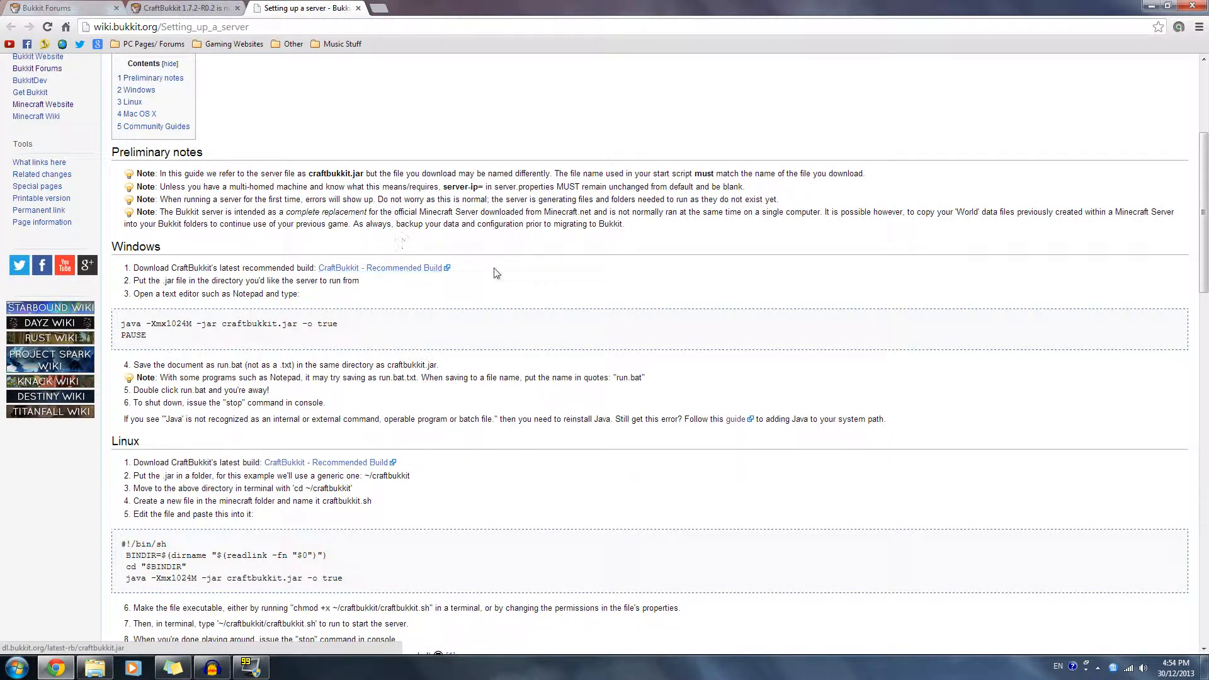
{"action": "scroll", "coordinate": [469, 221], "scroll_direction": "up", "scroll_amount": 2}
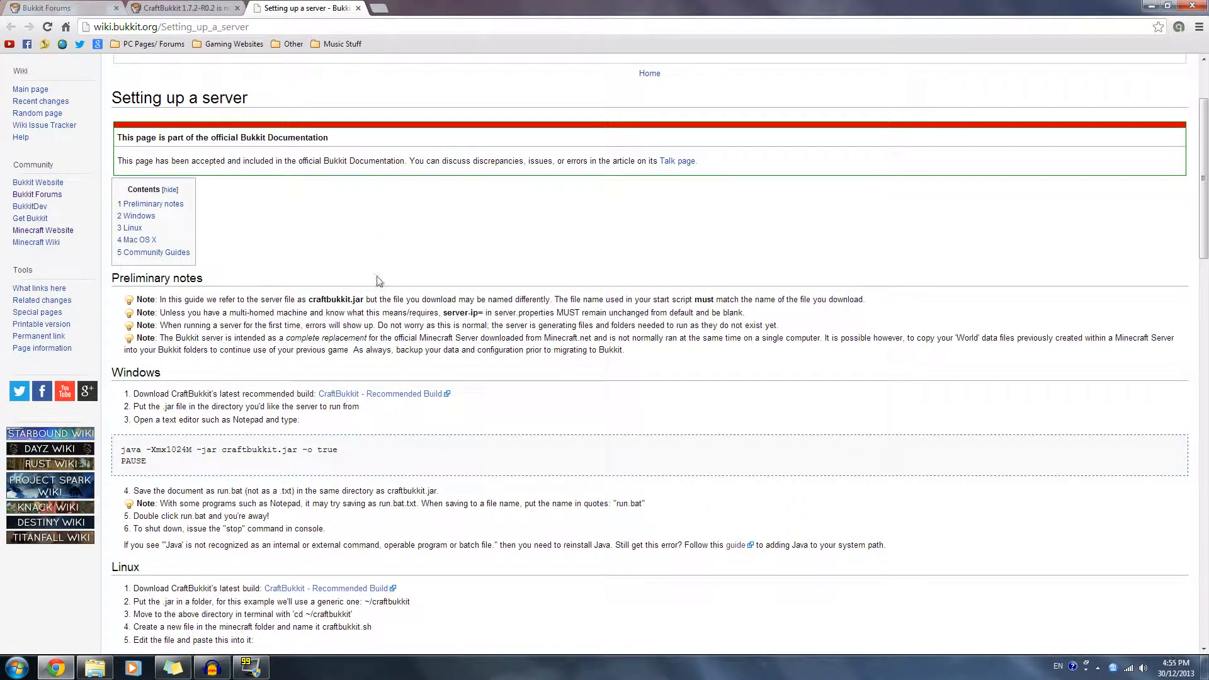
{"action": "scroll", "coordinate": [438, 315], "scroll_direction": "up", "scroll_amount": 2}
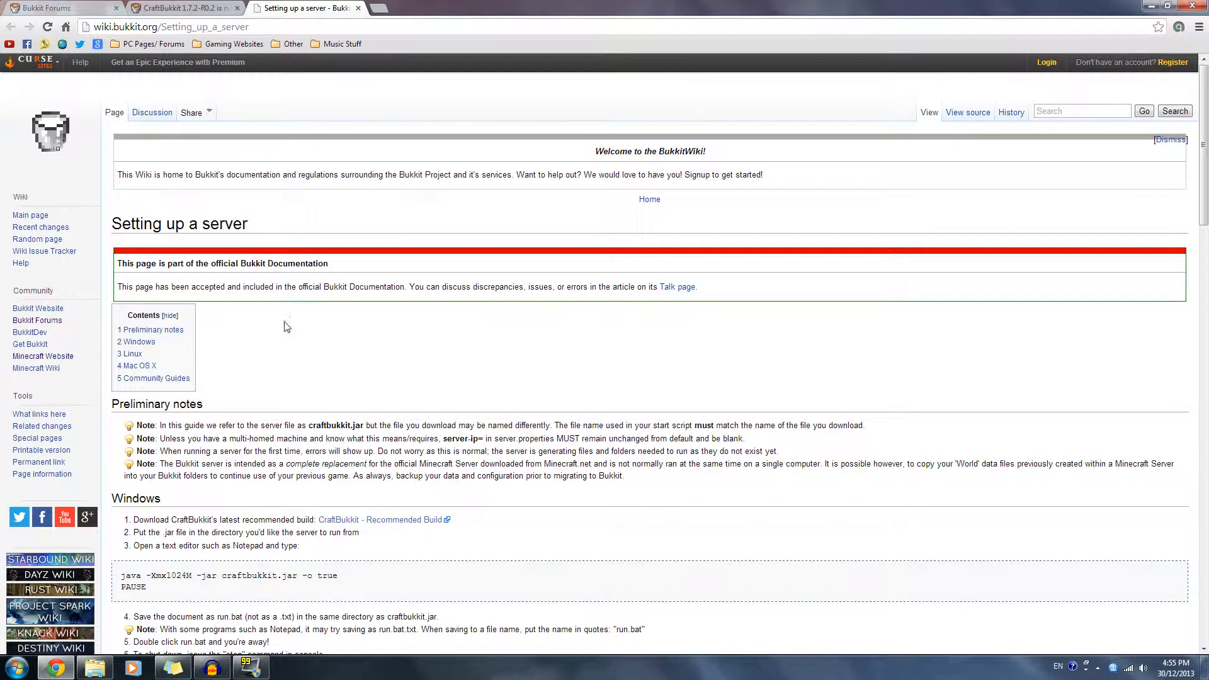
{"action": "scroll", "coordinate": [451, 302], "scroll_direction": "down", "scroll_amount": 5}
{"action": "scroll", "coordinate": [491, 292], "scroll_direction": "up", "scroll_amount": 4}
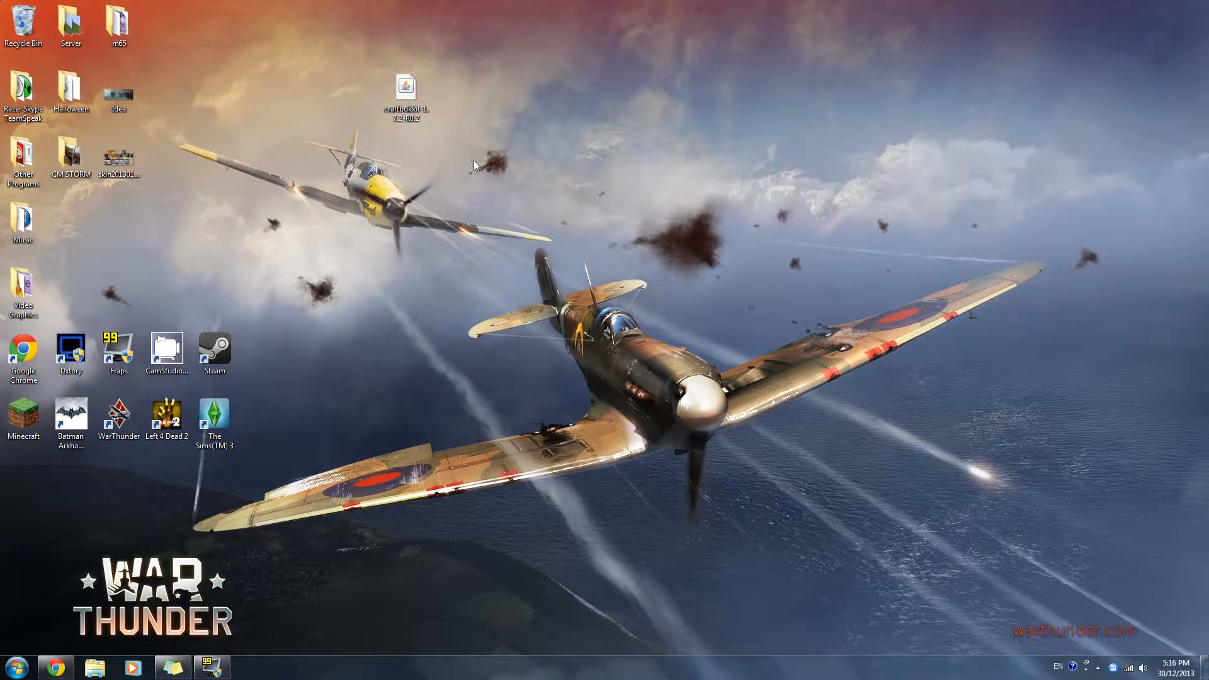
- Create a folder named Bukkit Server on the desktop and move the craftbukkit-1.7.2-R0.2 file into it
{"action": "right_click", "coordinate": [496, 112]}
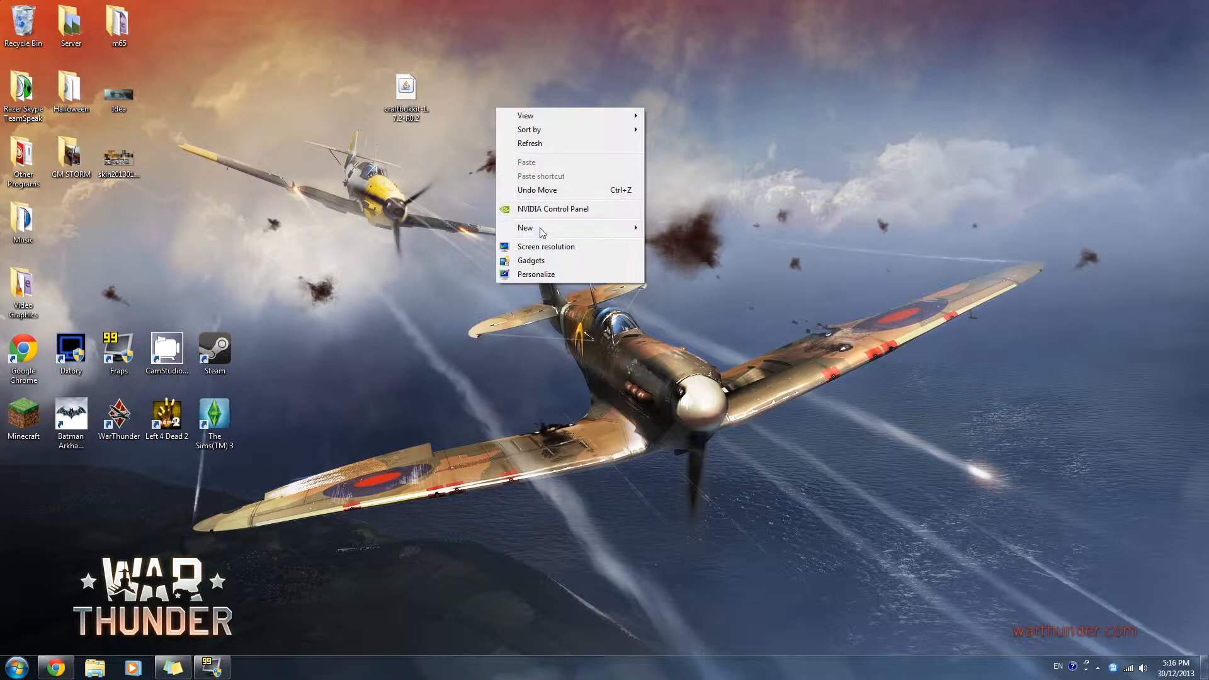
{"action": "mouse_move", "coordinate": [539, 228]}
{"action": "left_click", "coordinate": [674, 228]}
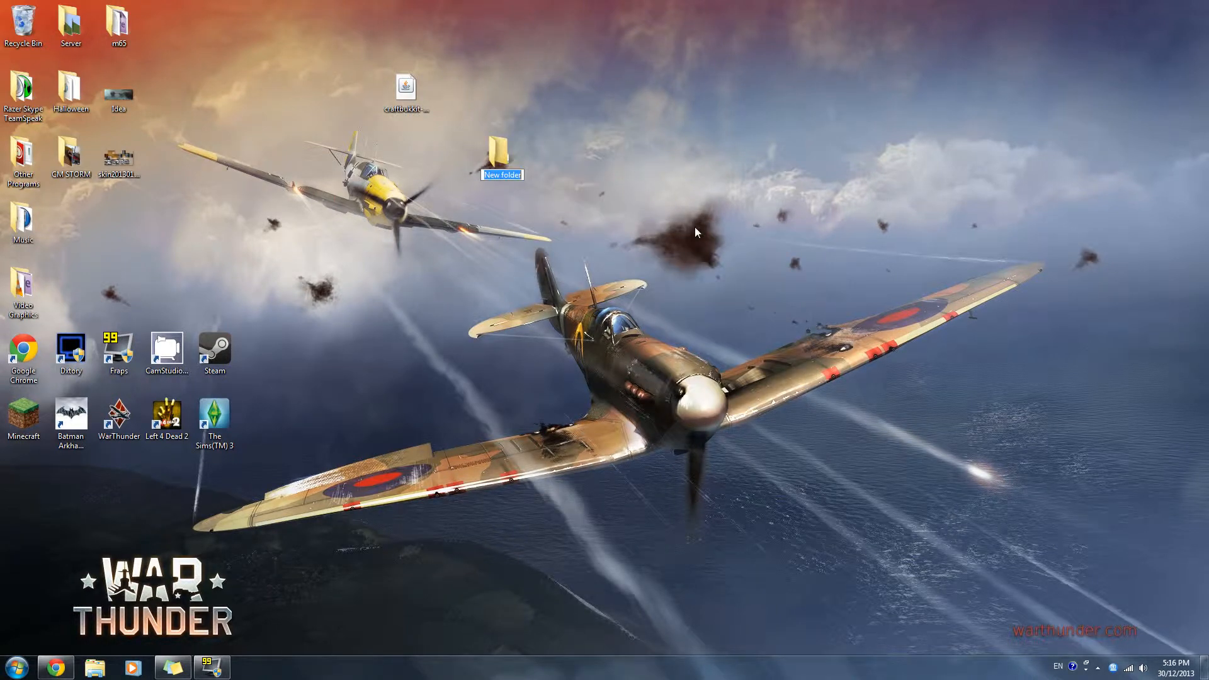
{"action": "type", "text": "Bukkit Server"}
{"action": "key", "text": "Return"}
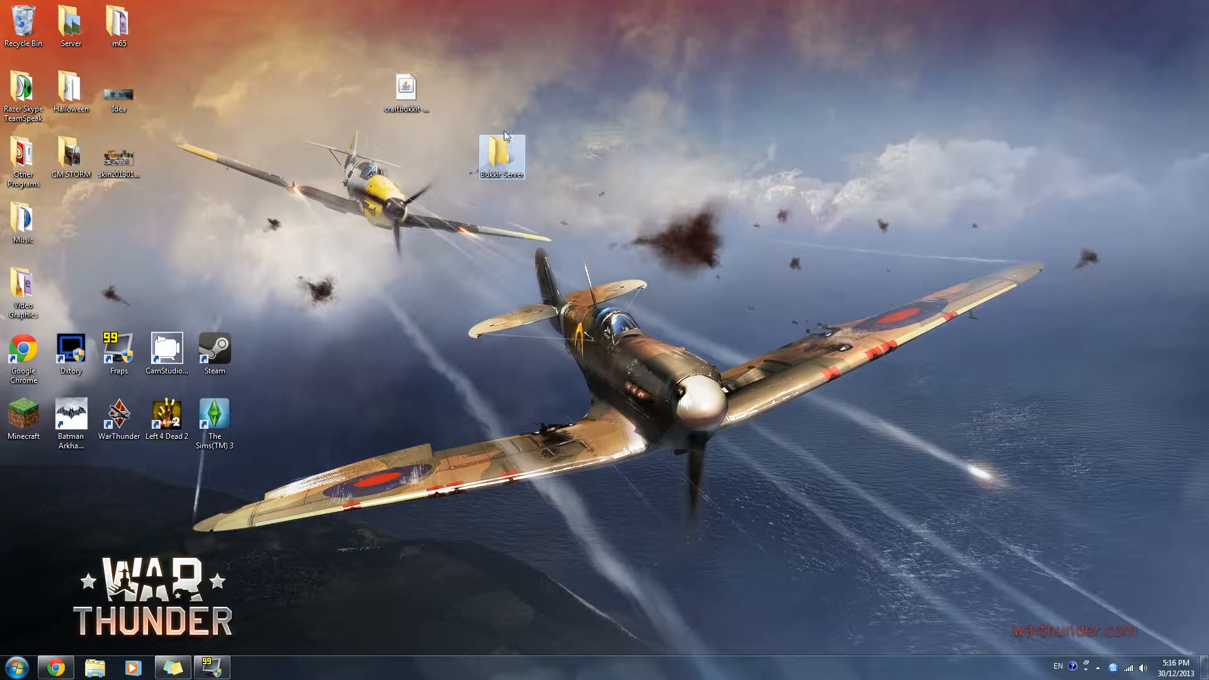
{"action": "left_click_drag", "start_coordinate": [405, 89], "coordinate": [503, 151]}
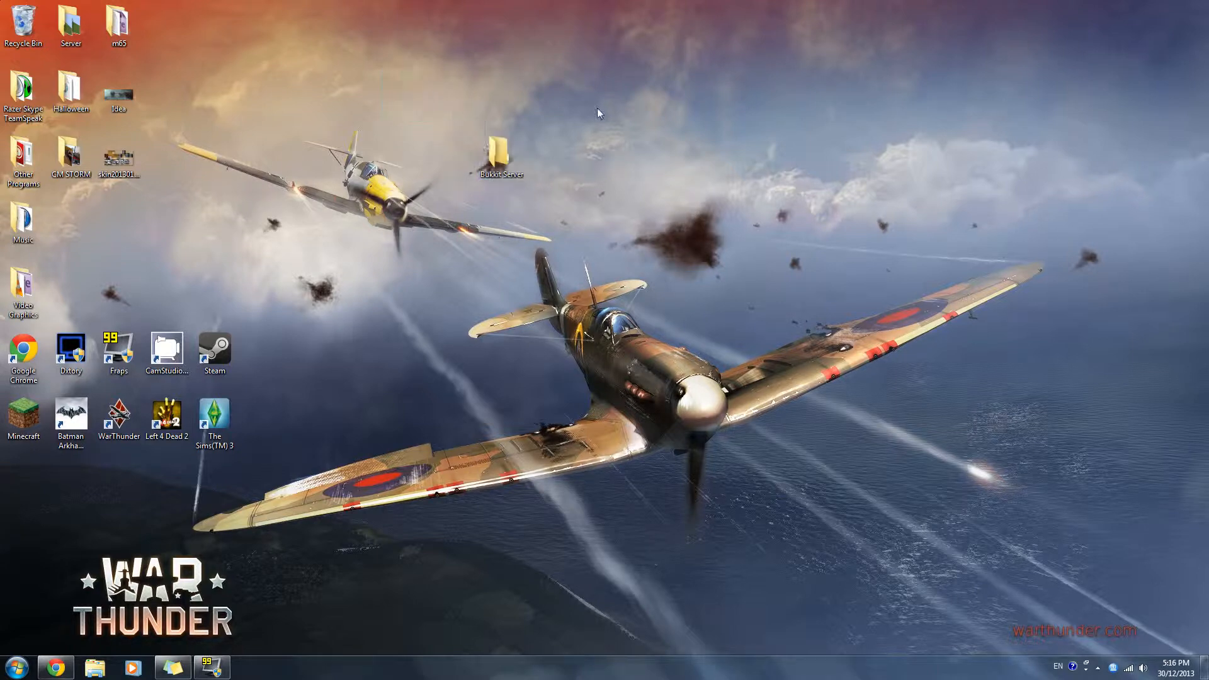
- Inside the Bukkit Server folder, rename the craftbukkit-1.7.2-R0.2 file to craftbukkit
{"action": "double_click", "coordinate": [515, 139]}
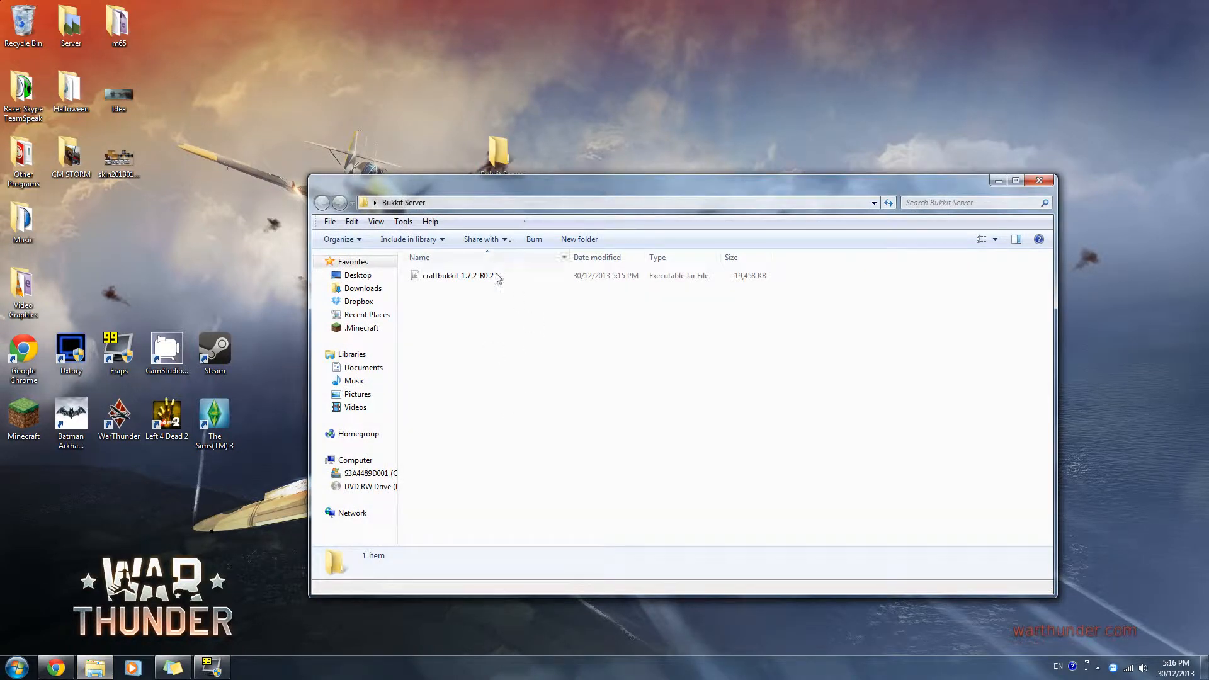
{"action": "left_click", "coordinate": [497, 280]}
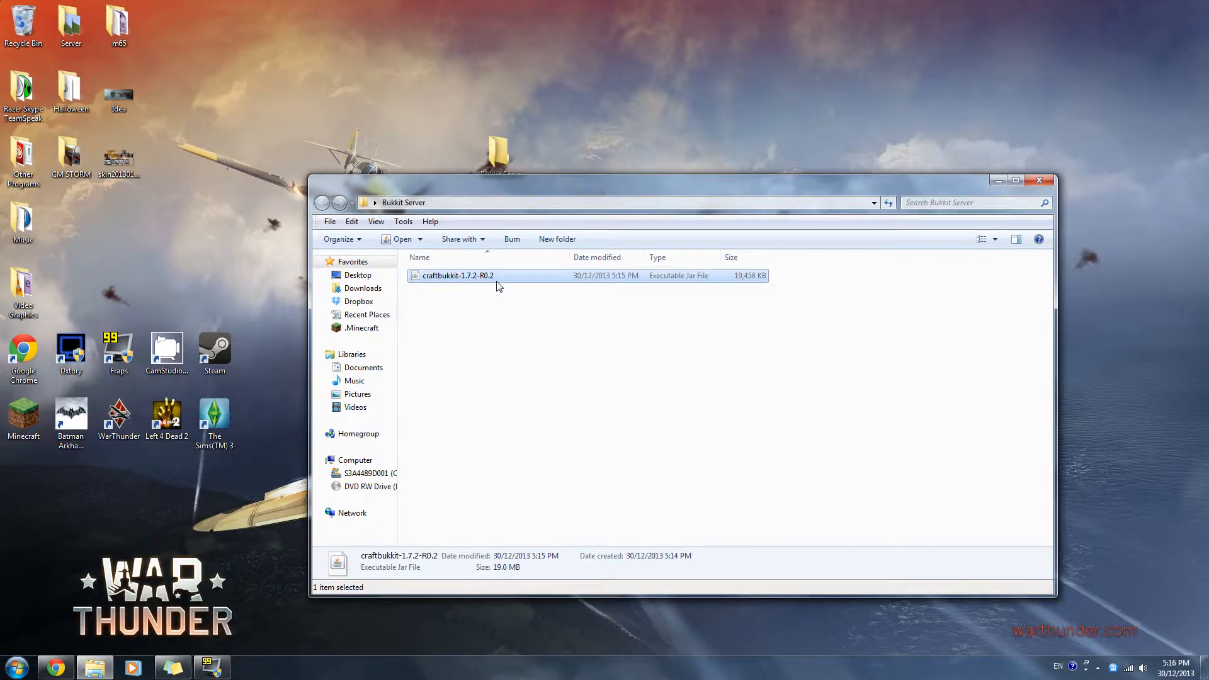
{"action": "right_click", "coordinate": [498, 283]}
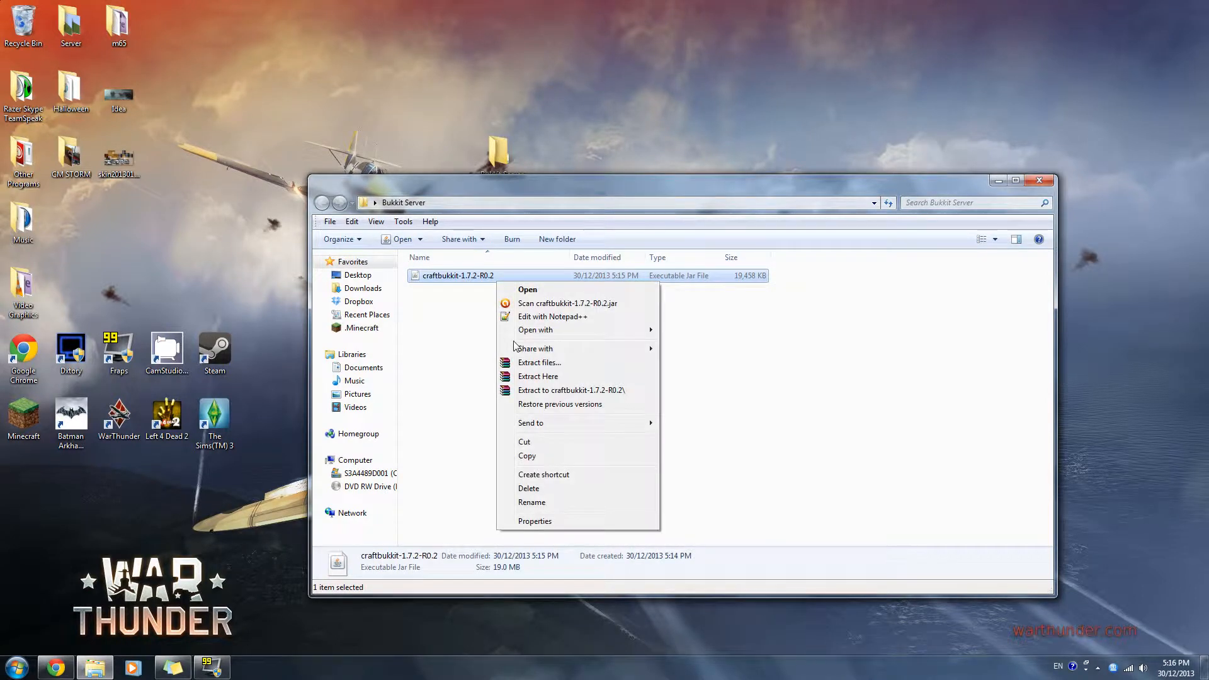
{"action": "left_click", "coordinate": [532, 502]}
{"action": "left_click_drag", "start_coordinate": [495, 276], "coordinate": [462, 275]}
{"action": "key", "text": "BackSpace"}
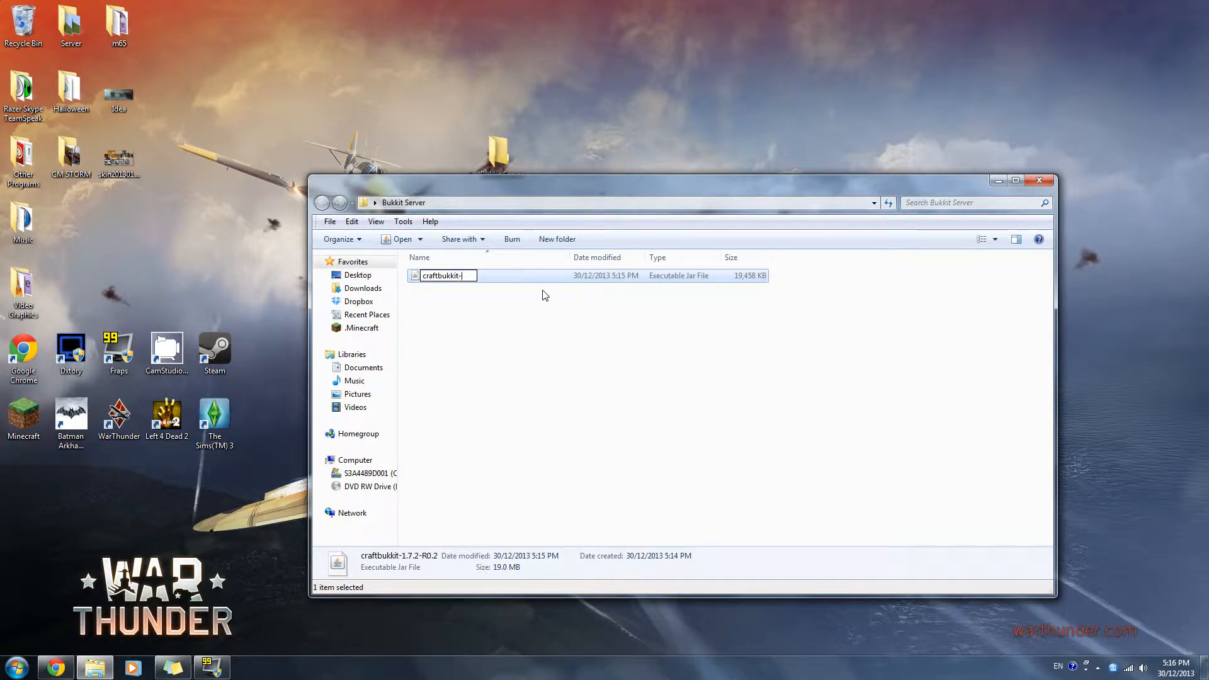
{"action": "key", "text": "BackSpace"}
{"action": "key", "text": "Return"}
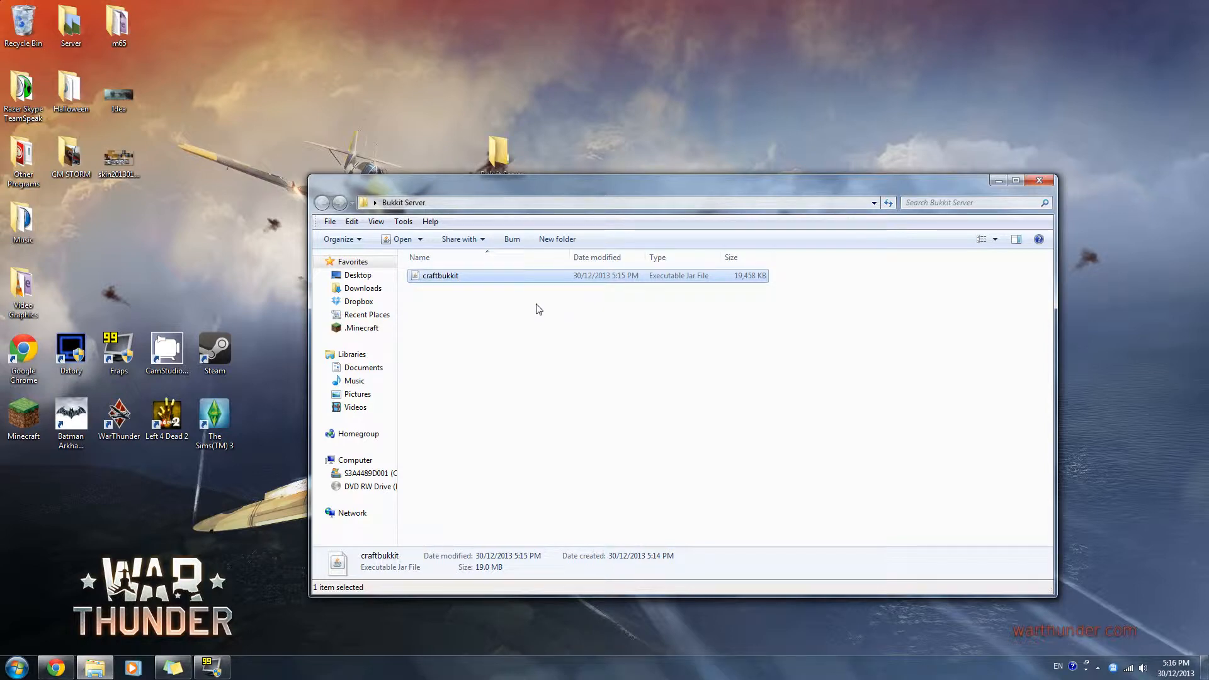
{"action": "left_click", "coordinate": [491, 329]}
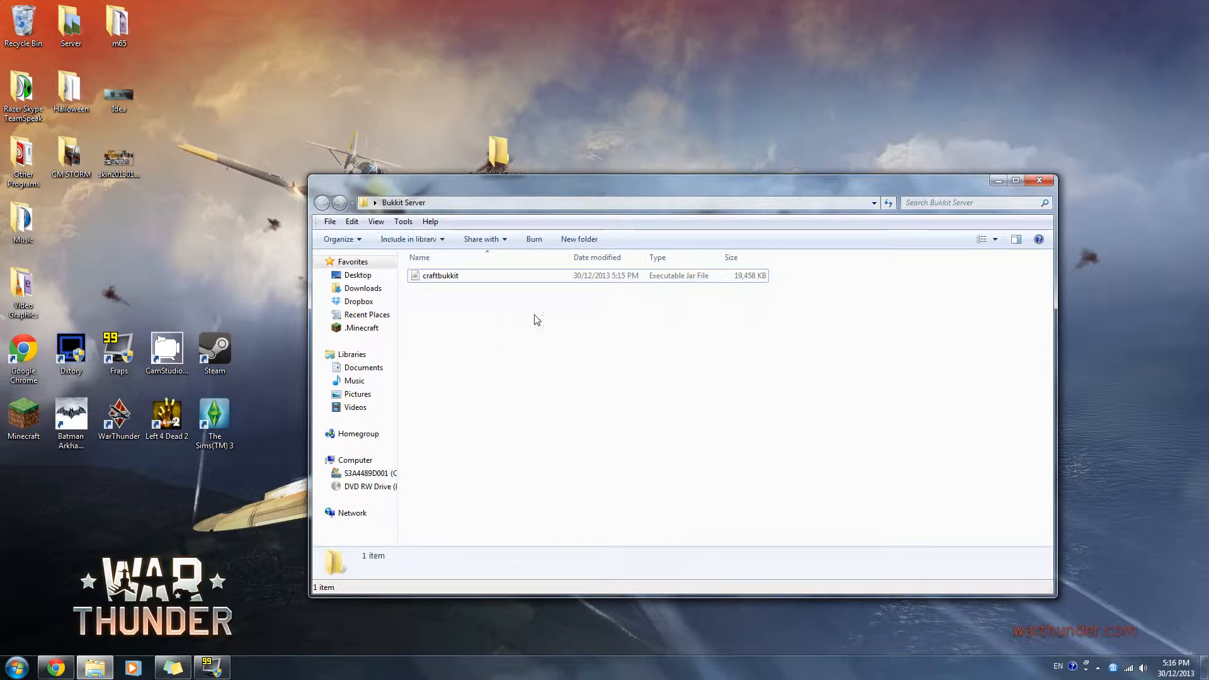
- Close the Bukkit Server folder window and open a blank Notepad document
{"action": "mouse_move", "coordinate": [591, 186]}
{"action": "left_mouse_down"}
{"action": "mouse_move", "coordinate": [562, 191]}
{"action": "mouse_move", "coordinate": [575, 196]}
{"action": "left_mouse_up"}
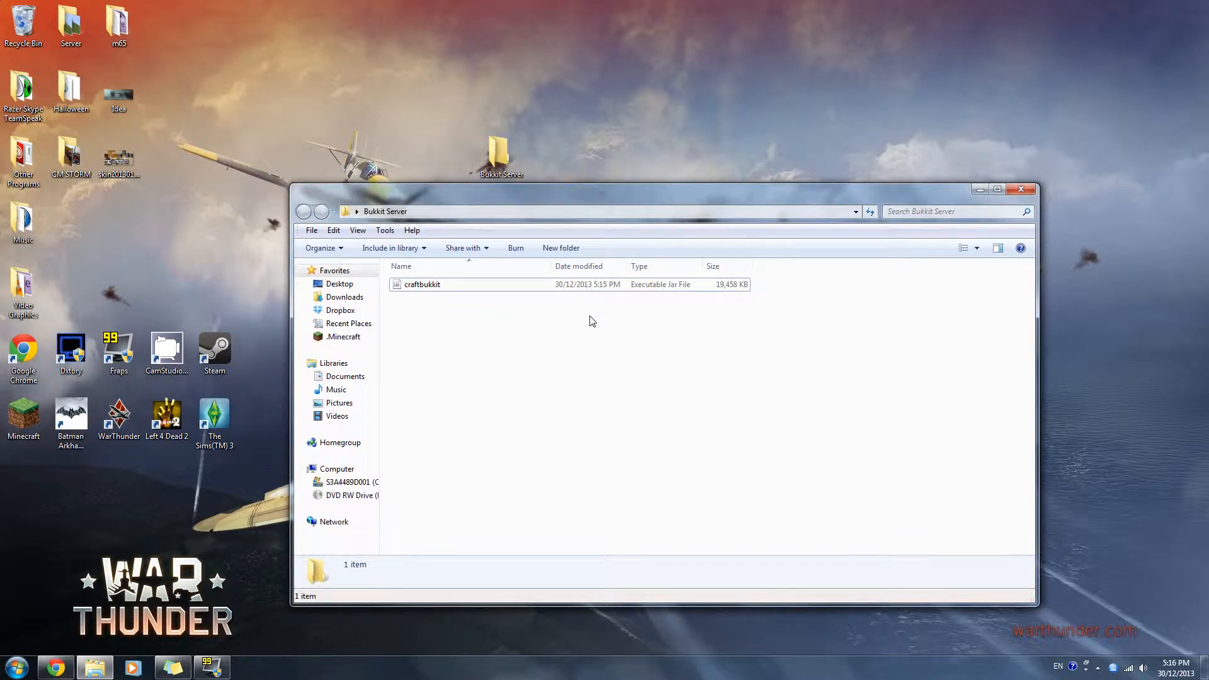
{"action": "left_click", "coordinate": [1023, 191]}
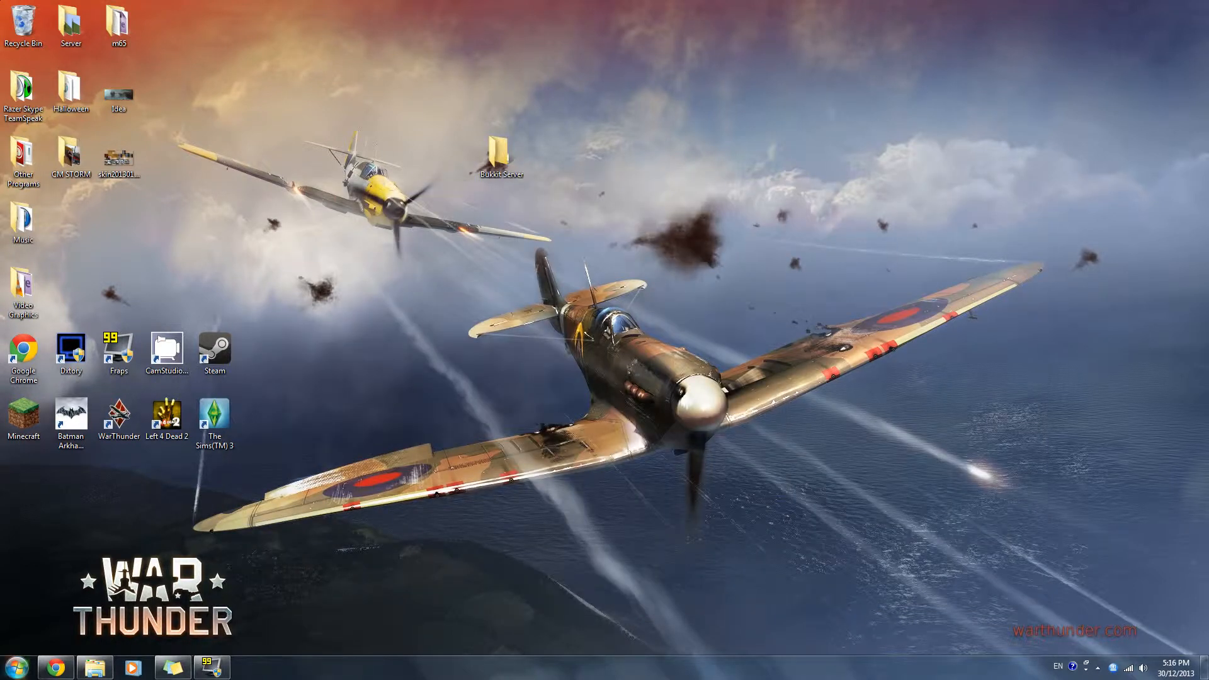
{"action": "left_click", "coordinate": [16, 667]}
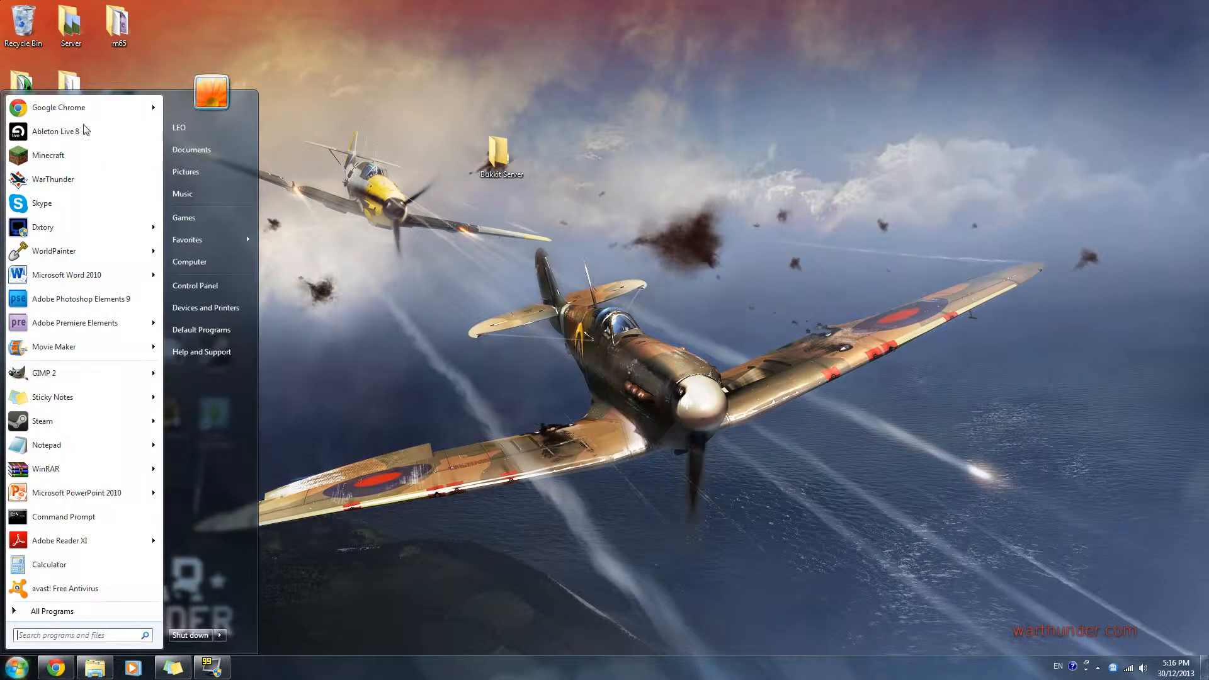
{"action": "left_click", "coordinate": [73, 445]}
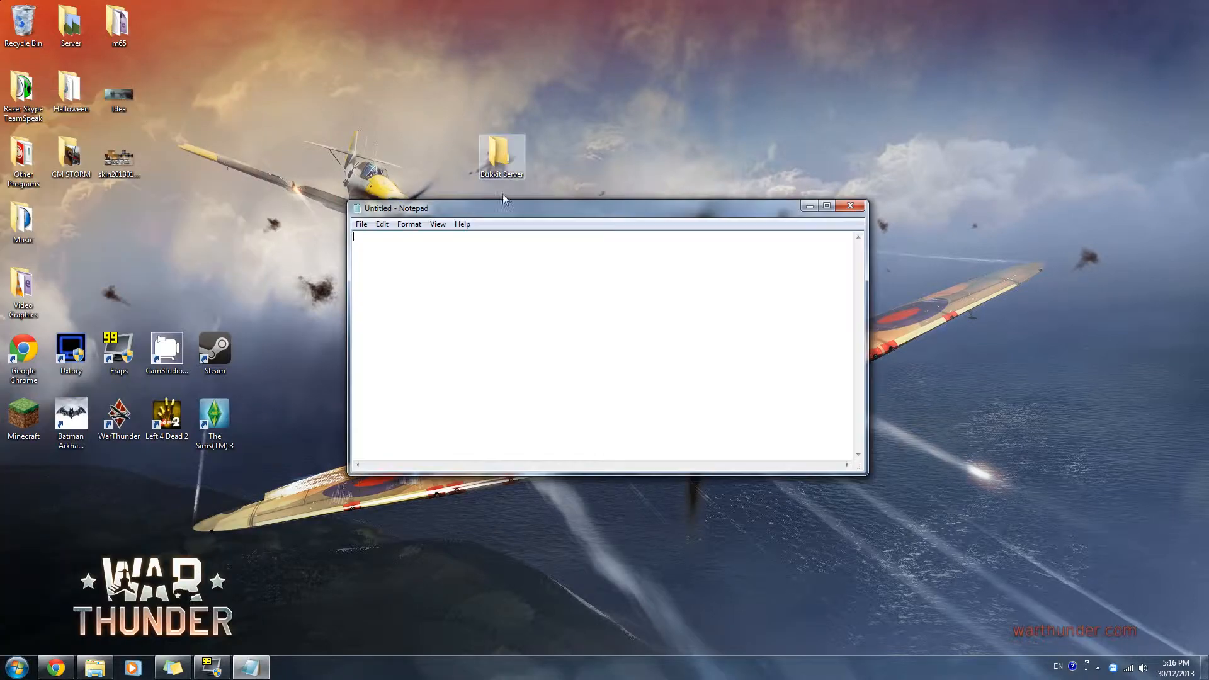
- Copy the two-line Windows start script from the Setting up a server wiki page and paste it into the blank Notepad document
{"action": "left_click", "coordinate": [56, 668]}
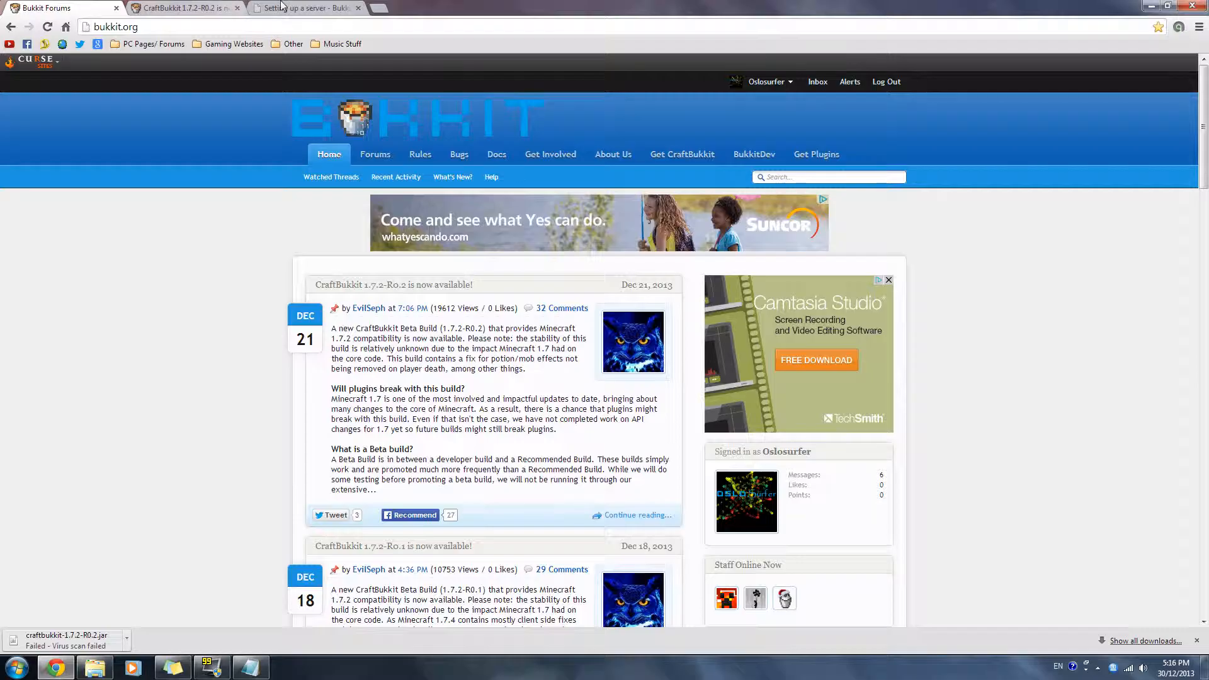
{"action": "left_click", "coordinate": [282, 8]}
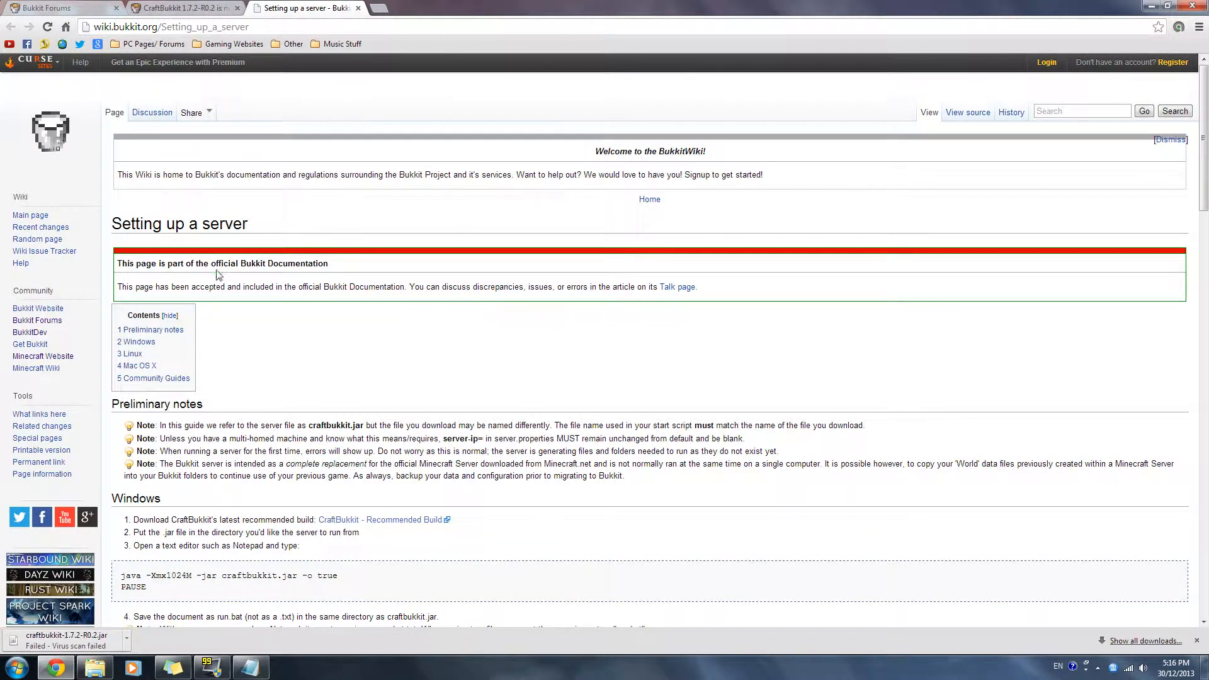
{"action": "scroll", "coordinate": [413, 316], "scroll_direction": "down", "scroll_amount": 3}
{"action": "scroll", "coordinate": [415, 321], "scroll_direction": "down", "scroll_amount": 1}
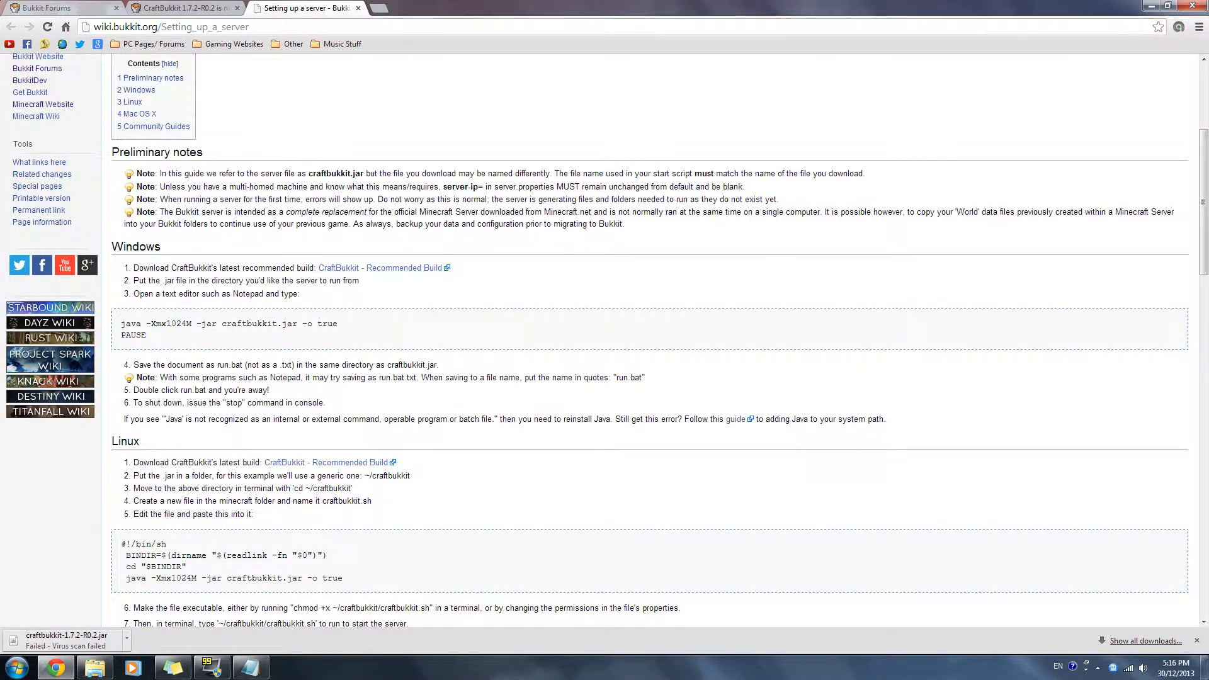
{"action": "left_click_drag", "start_coordinate": [148, 336], "coordinate": [122, 323]}
{"action": "key", "text": "ctrl+c"}
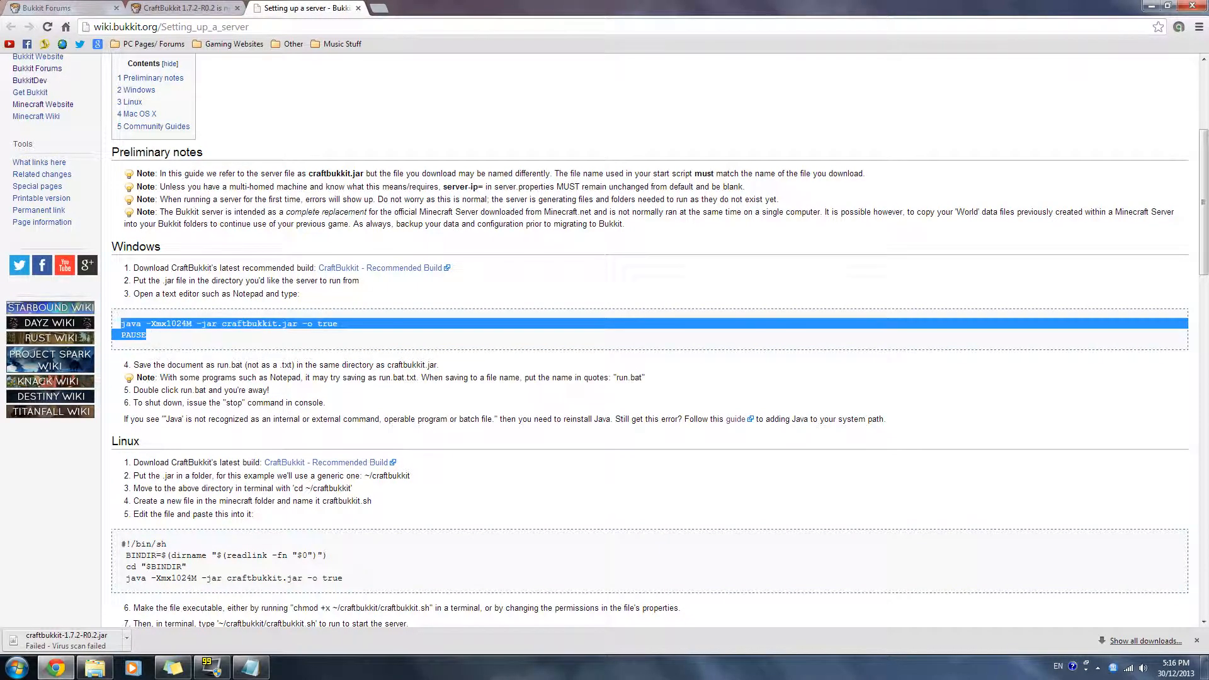
{"action": "left_click", "coordinate": [1204, 667]}
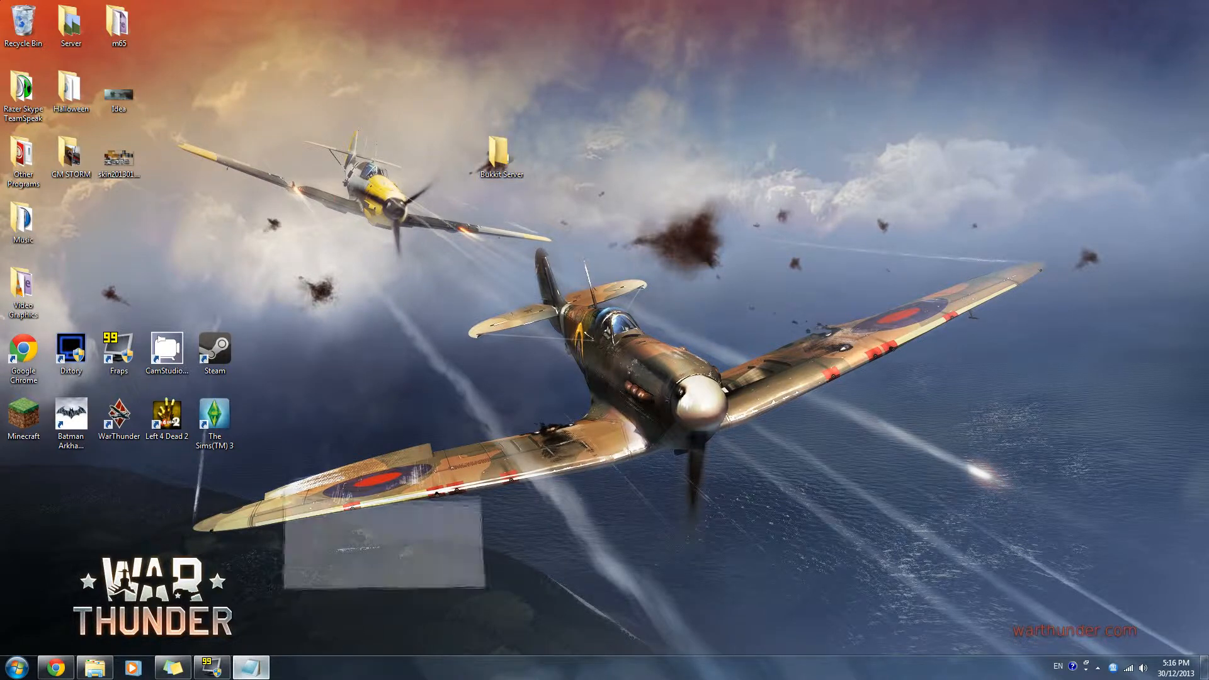
{"action": "left_click", "coordinate": [250, 668]}
{"action": "key", "text": "ctrl+v"}
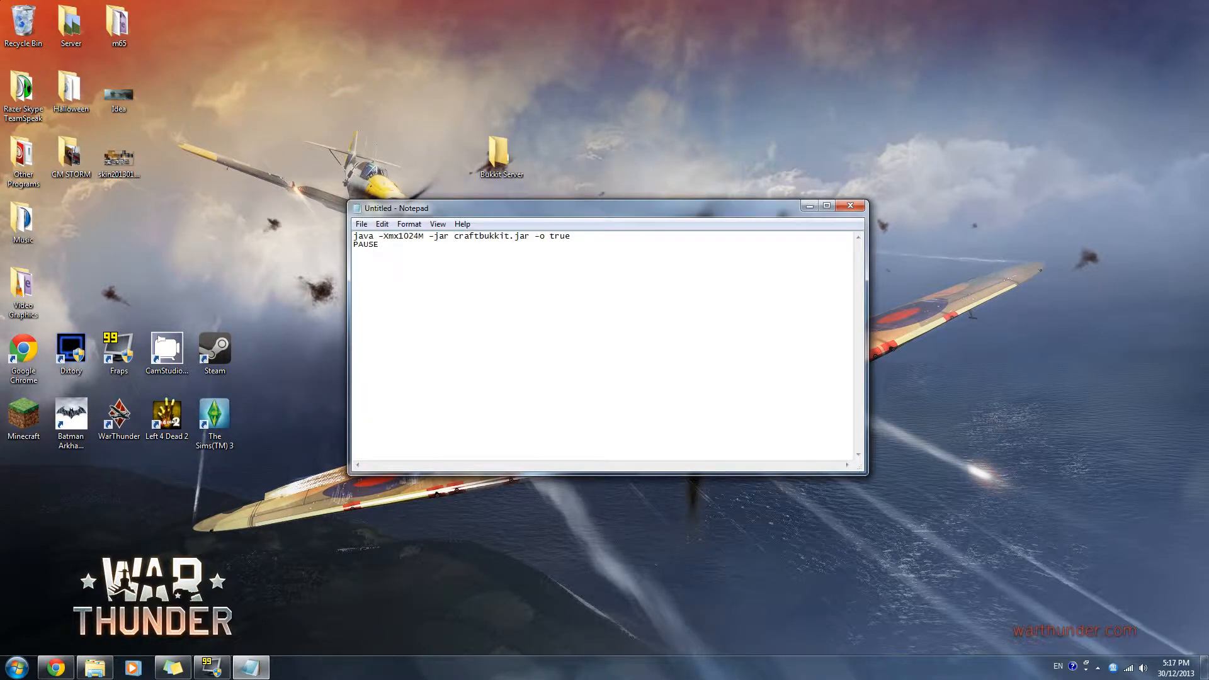
- Set the maximum memory in the script's java line to 2048 MB, so the argument reads -Xmx2048M
{"action": "left_click_drag", "start_coordinate": [454, 236], "coordinate": [525, 237]}
{"action": "left_click", "coordinate": [379, 245]}
{"action": "left_click_drag", "start_coordinate": [453, 236], "coordinate": [525, 237]}
{"action": "left_click", "coordinate": [499, 236]}
{"action": "left_click_drag", "start_coordinate": [419, 238], "coordinate": [398, 237]}
{"action": "type", "text": "202"}
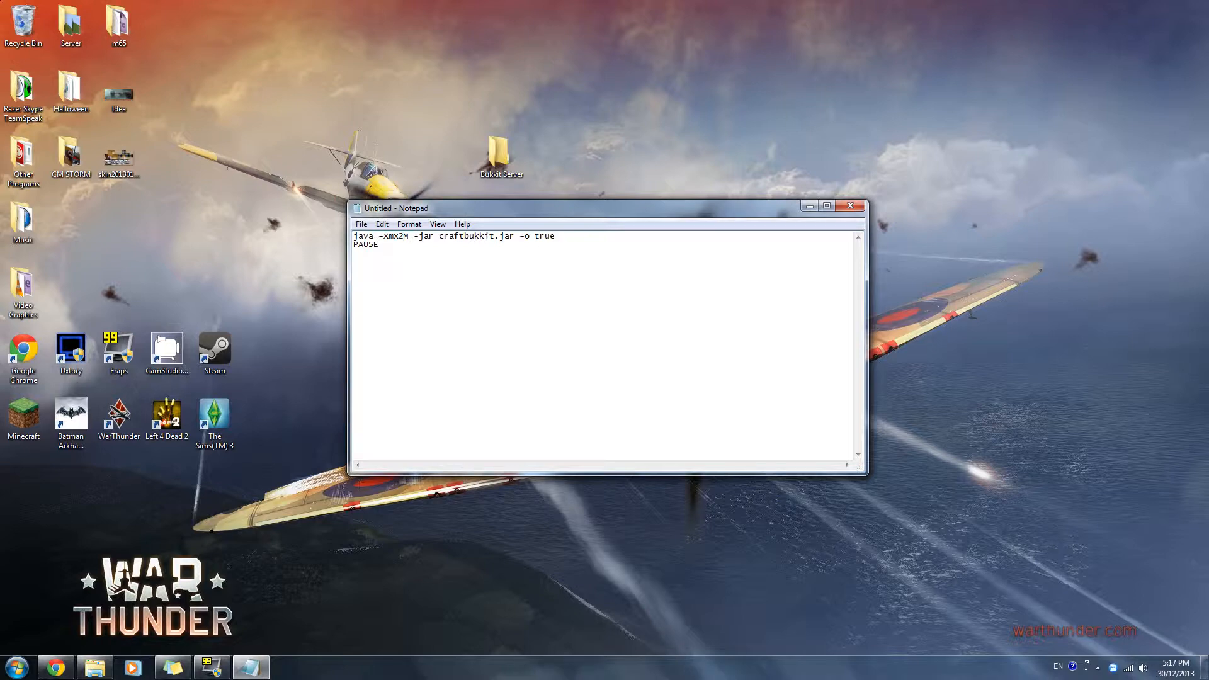
{"action": "key", "text": "BackSpace"}
{"action": "type", "text": "48"}
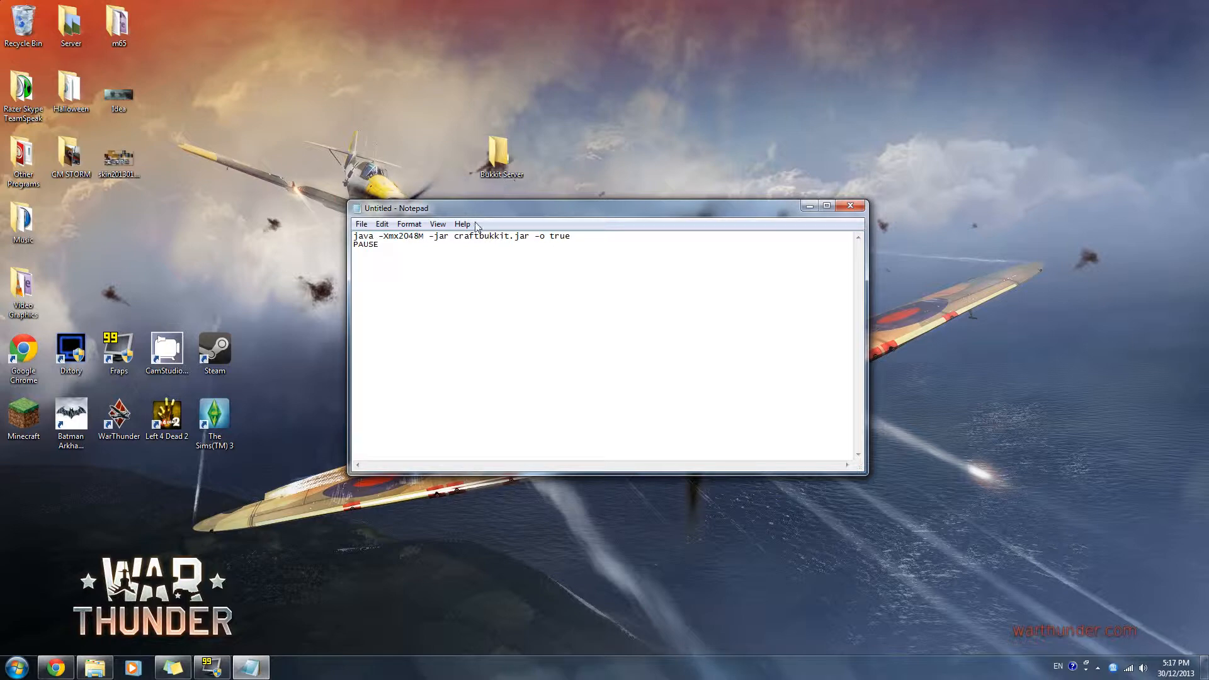
{"action": "left_click_drag", "start_coordinate": [420, 236], "coordinate": [398, 237]}
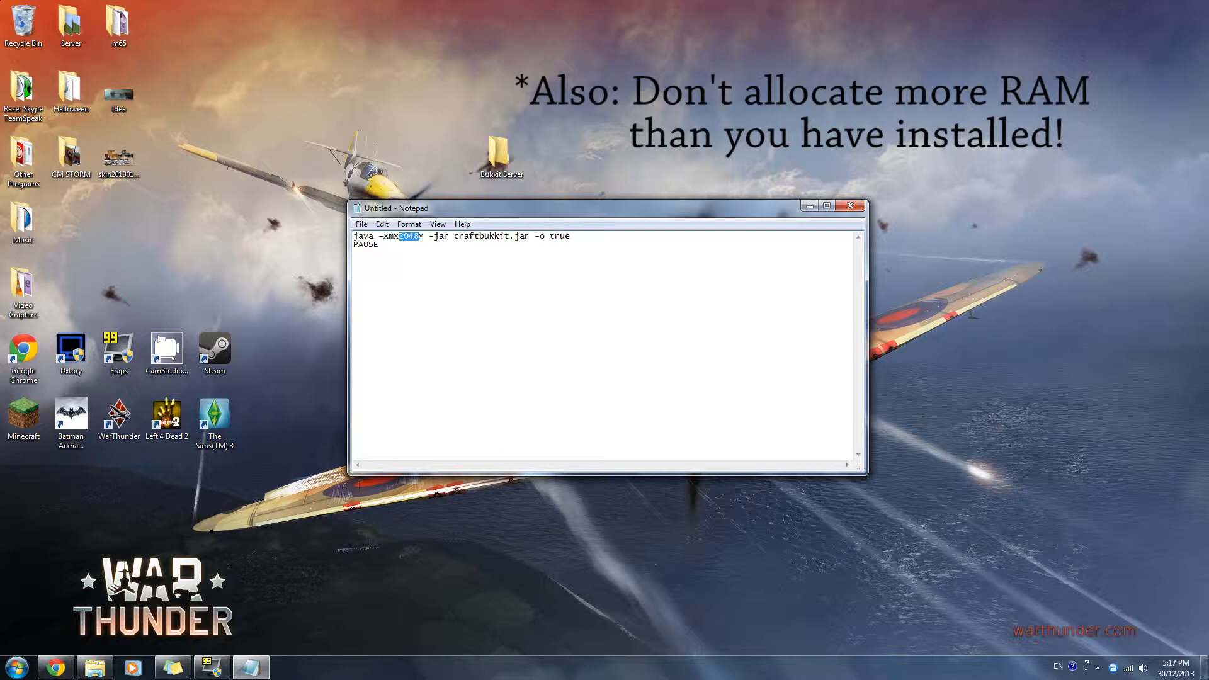
{"action": "left_click", "coordinate": [399, 237]}
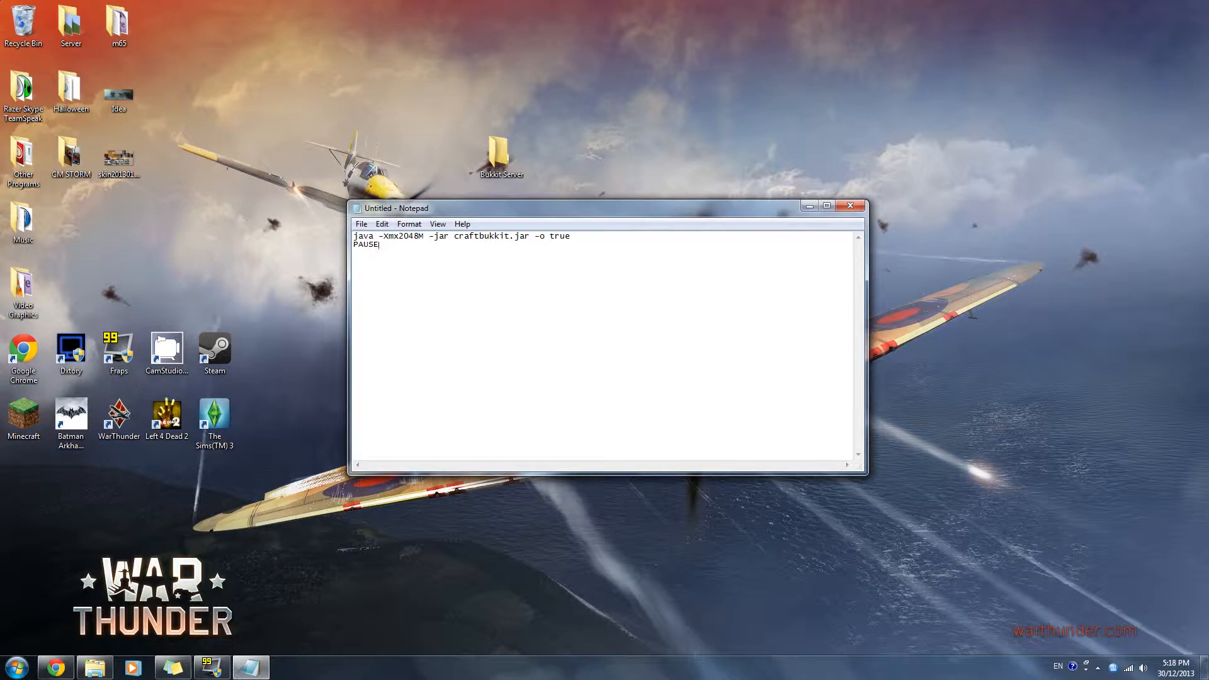
{"action": "left_click_drag", "start_coordinate": [399, 236], "coordinate": [420, 237]}
{"action": "left_click", "coordinate": [379, 245]}
- Save the script as Start.bat in the Bukkit Server folder, with All Files as the file type
{"action": "left_click", "coordinate": [360, 224]}
{"action": "left_click", "coordinate": [388, 280]}
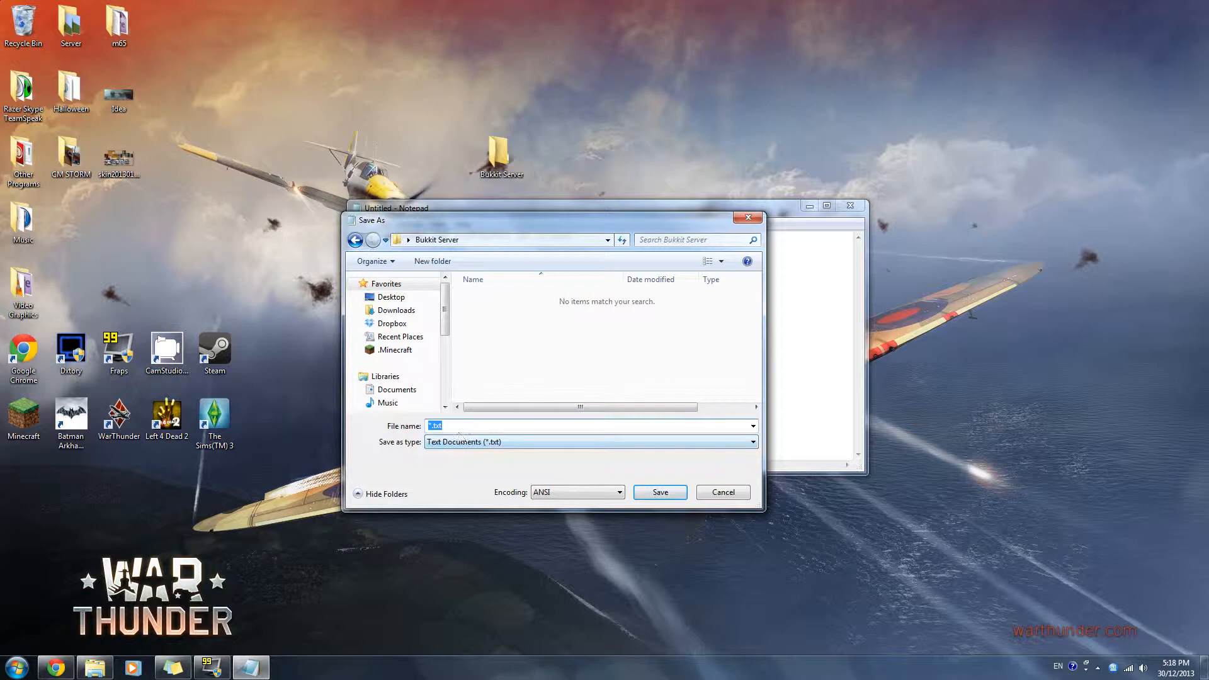
{"action": "type", "text": "Server Start"}
{"action": "left_click_drag", "start_coordinate": [449, 426], "coordinate": [349, 440]}
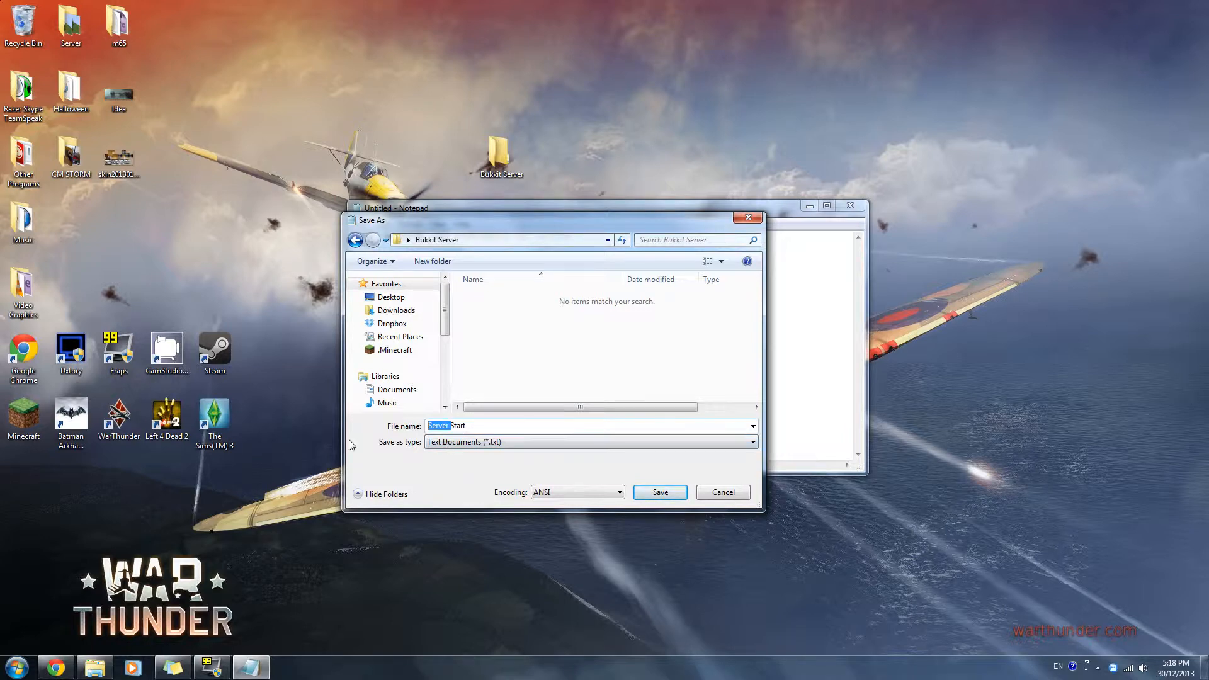
{"action": "key", "text": "BackSpace"}
{"action": "left_click", "coordinate": [483, 439]}
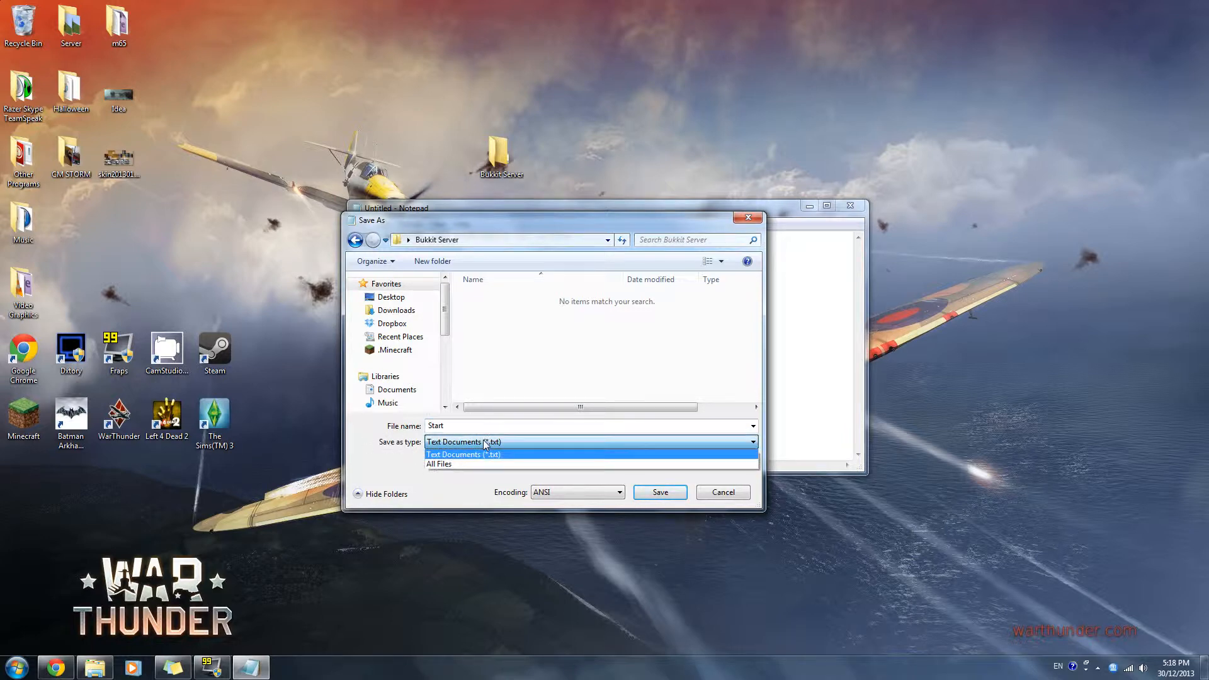
{"action": "left_click", "coordinate": [482, 440]}
{"action": "left_click", "coordinate": [484, 441]}
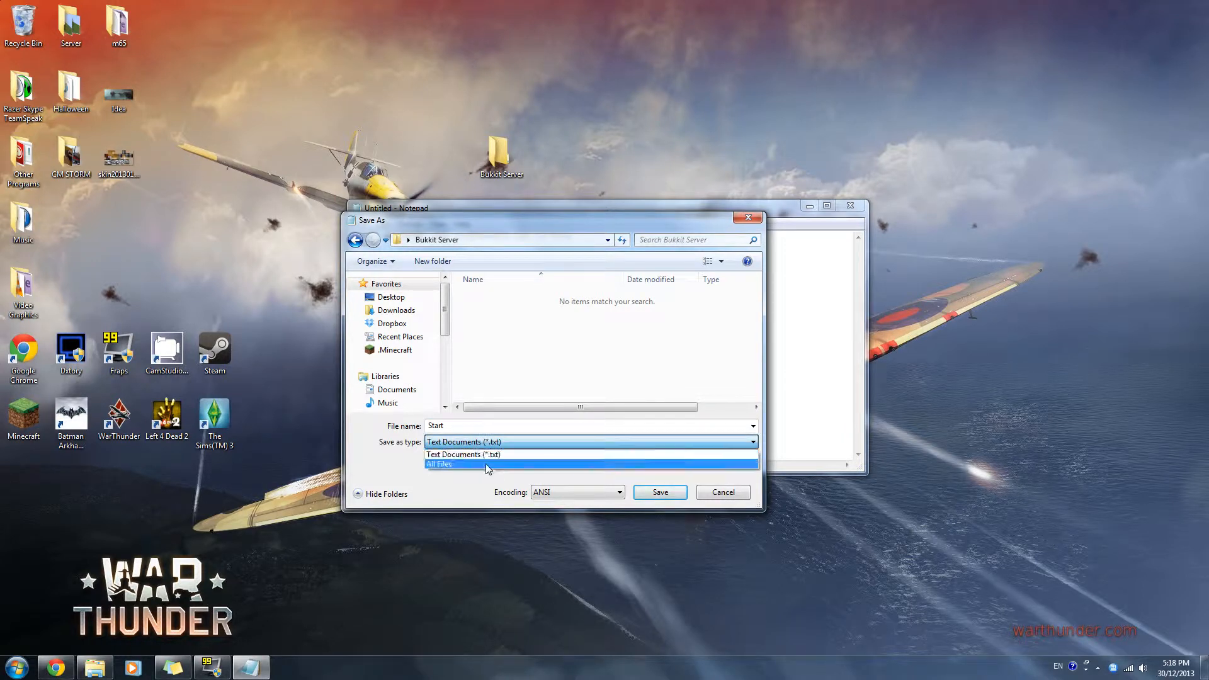
{"action": "left_click", "coordinate": [486, 464]}
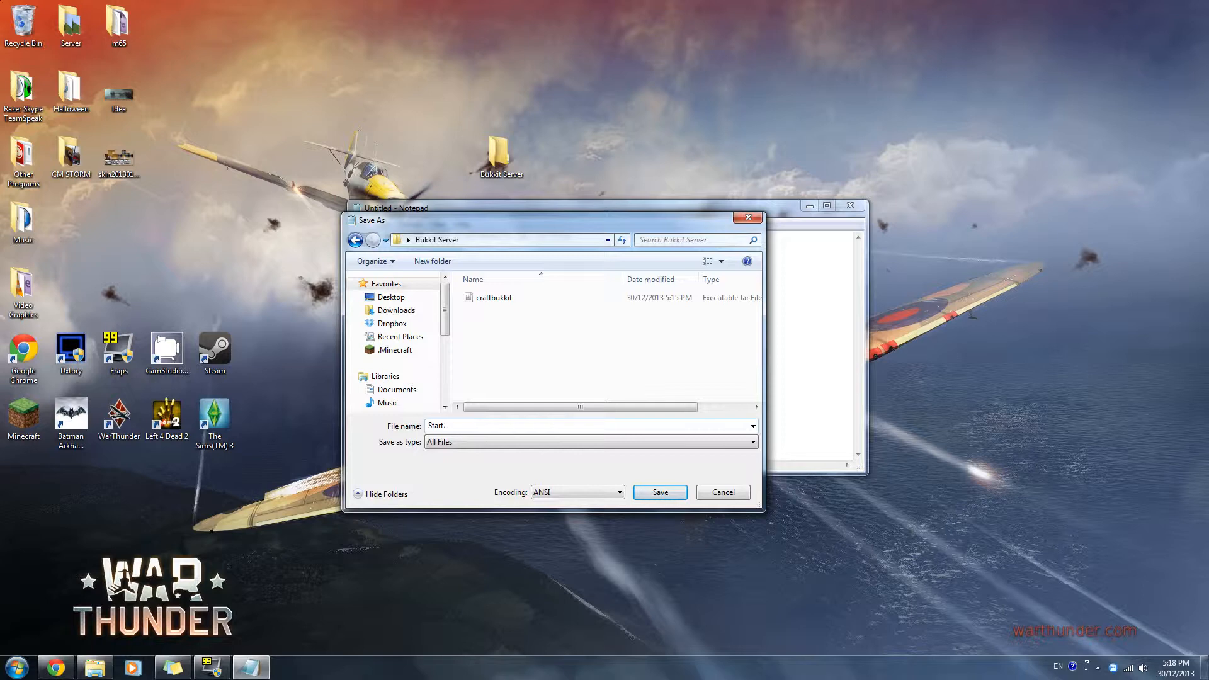
{"action": "type", "text": "bat"}
{"action": "left_click_drag", "start_coordinate": [428, 426], "coordinate": [442, 427]}
{"action": "left_click", "coordinate": [575, 427]}
{"action": "left_click", "coordinate": [660, 492]}
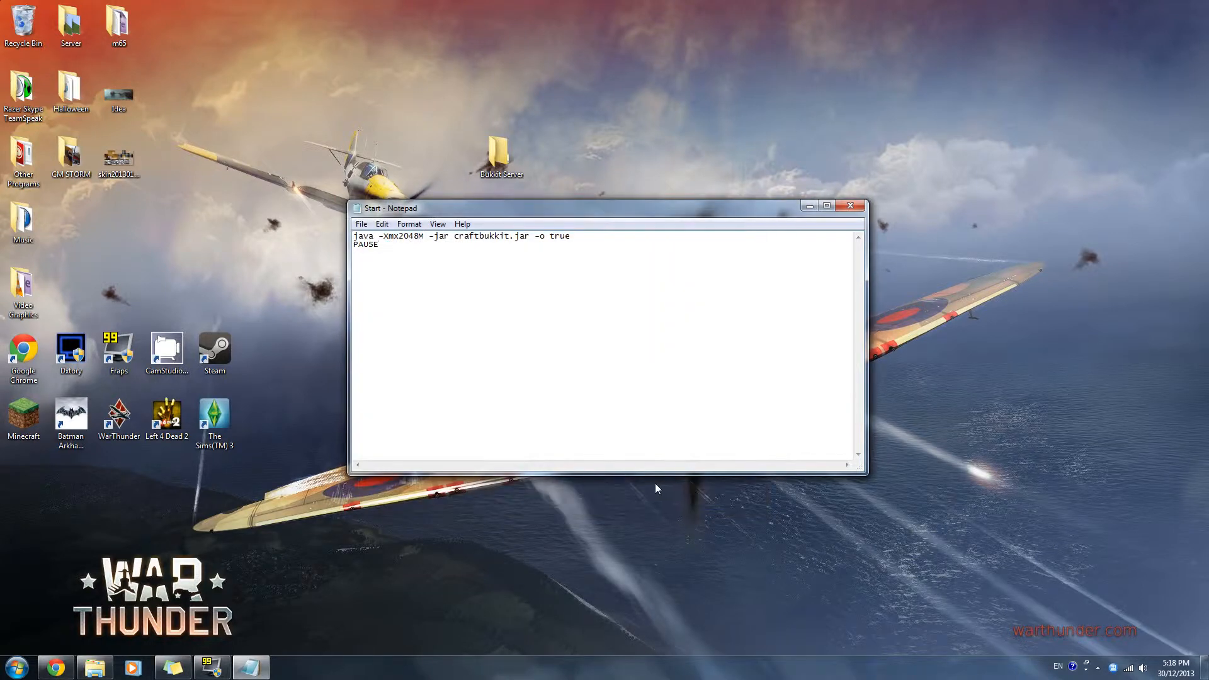
- Close Notepad and run the Start batch file from the Bukkit Server folder on the desktop
{"action": "left_click", "coordinate": [850, 207]}
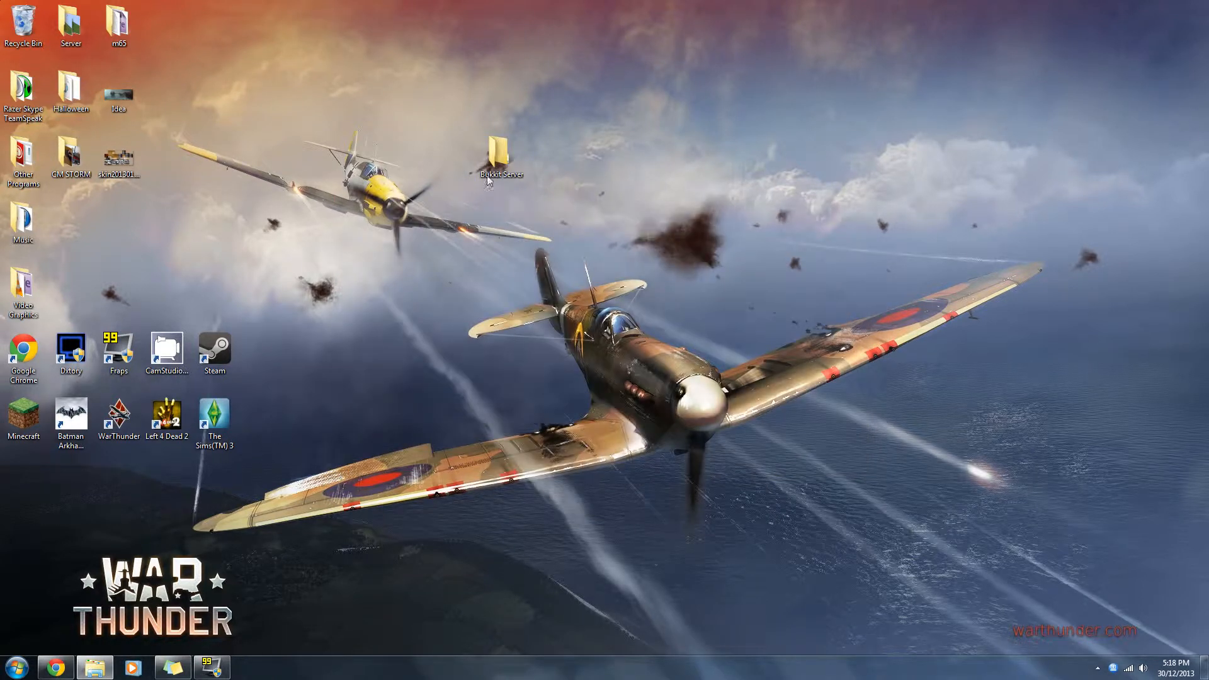
{"action": "double_click", "coordinate": [496, 161]}
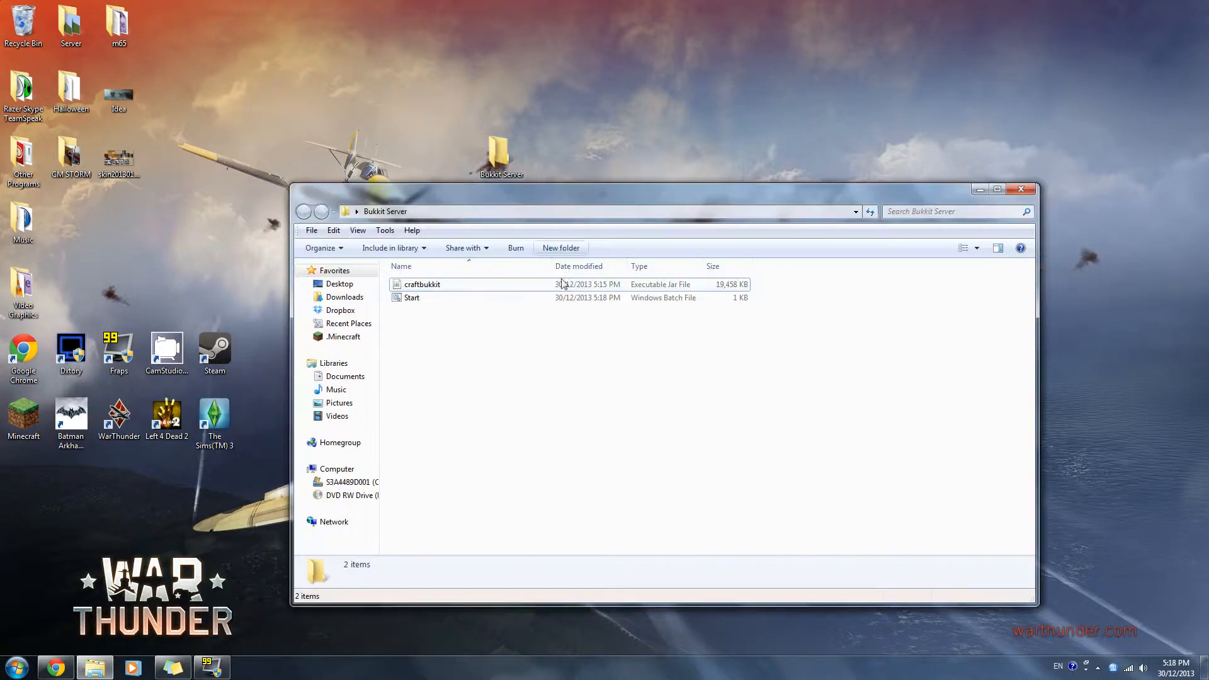
{"action": "left_click", "coordinate": [422, 300]}
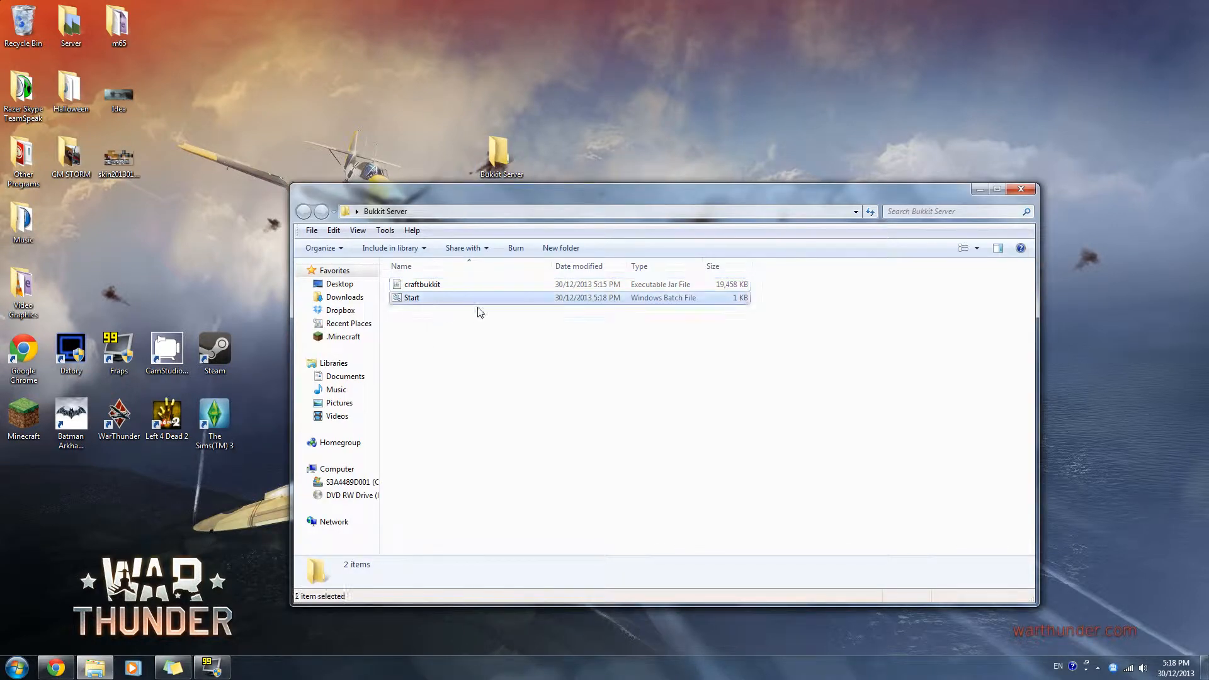
{"action": "double_click", "coordinate": [562, 300]}
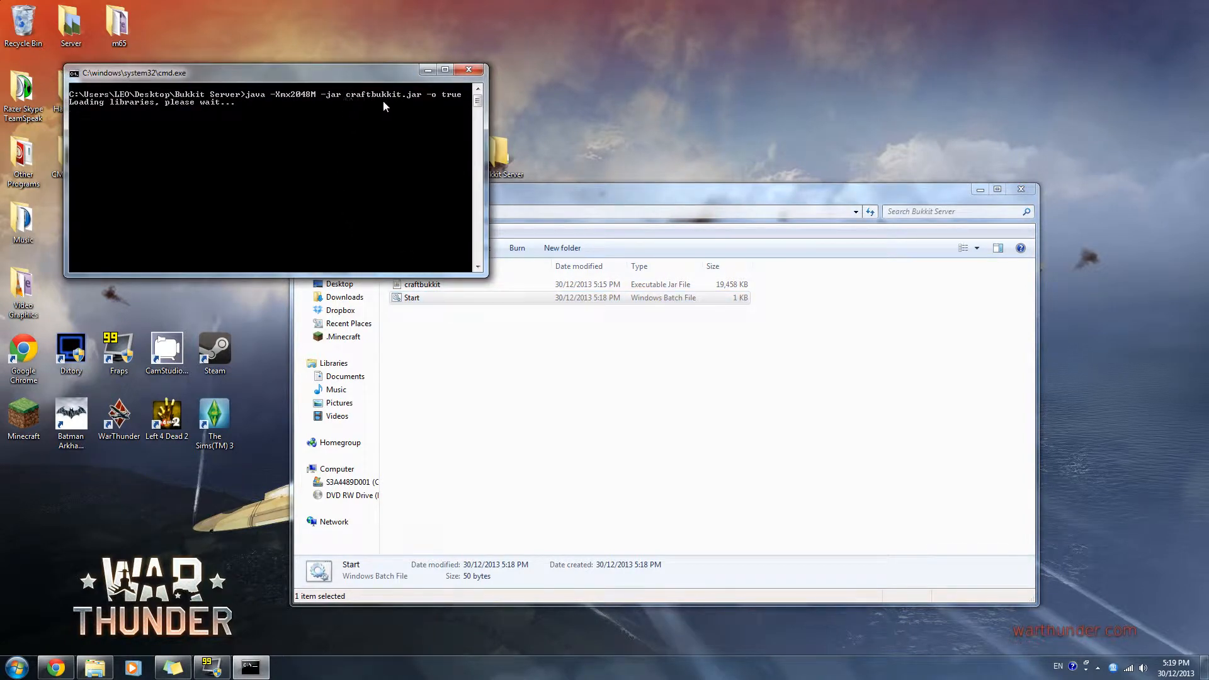
- Arrange the server console and Bukkit Server folder windows, and examine the startup log and the files being generated
{"action": "left_click_drag", "start_coordinate": [567, 190], "coordinate": [691, 127]}
{"action": "left_click", "coordinate": [574, 220]}
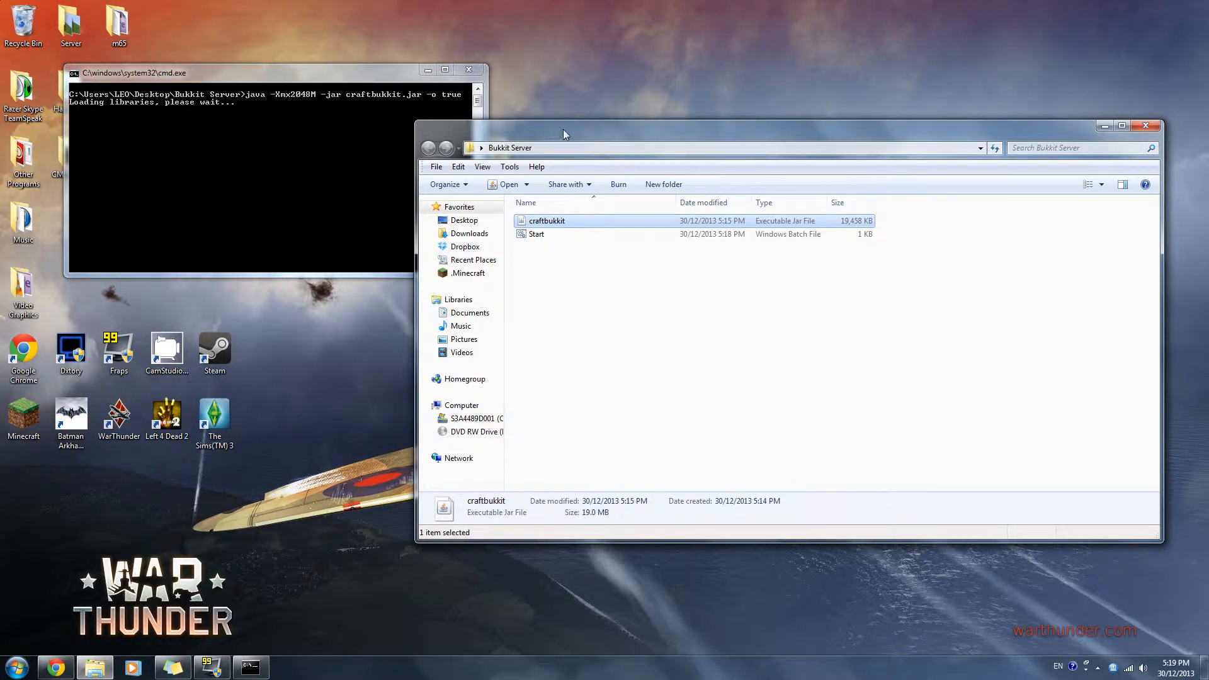
{"action": "left_click_drag", "start_coordinate": [563, 129], "coordinate": [424, 202]}
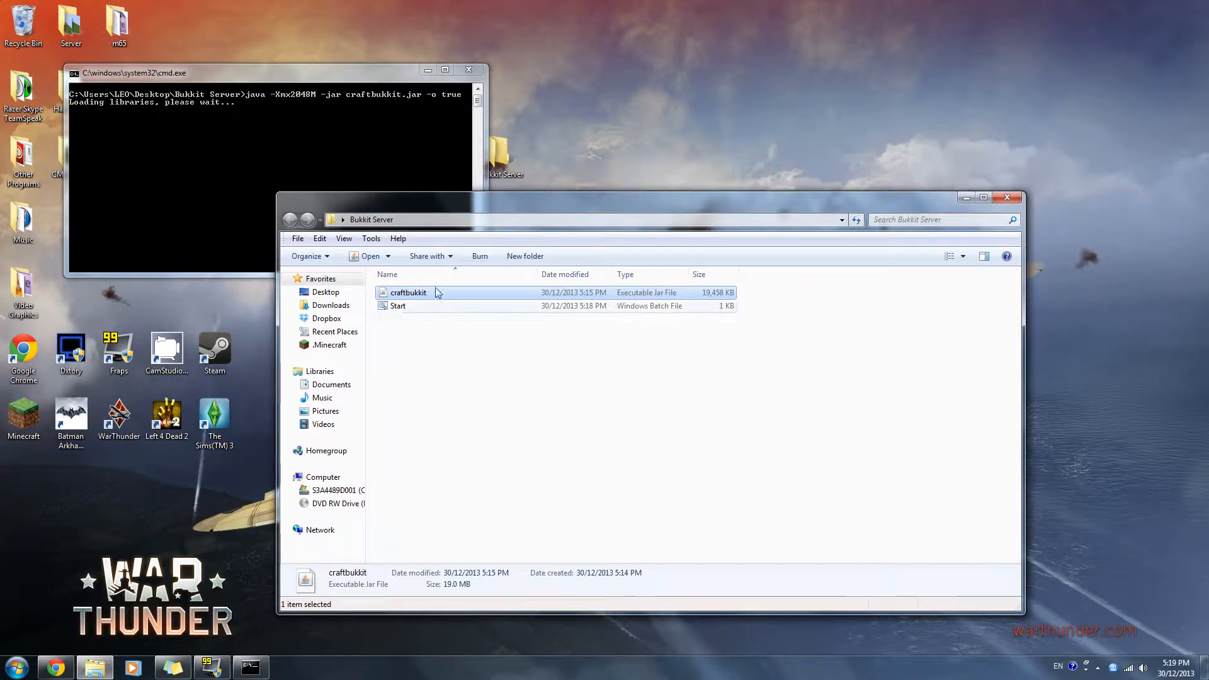
{"action": "left_click", "coordinate": [391, 139]}
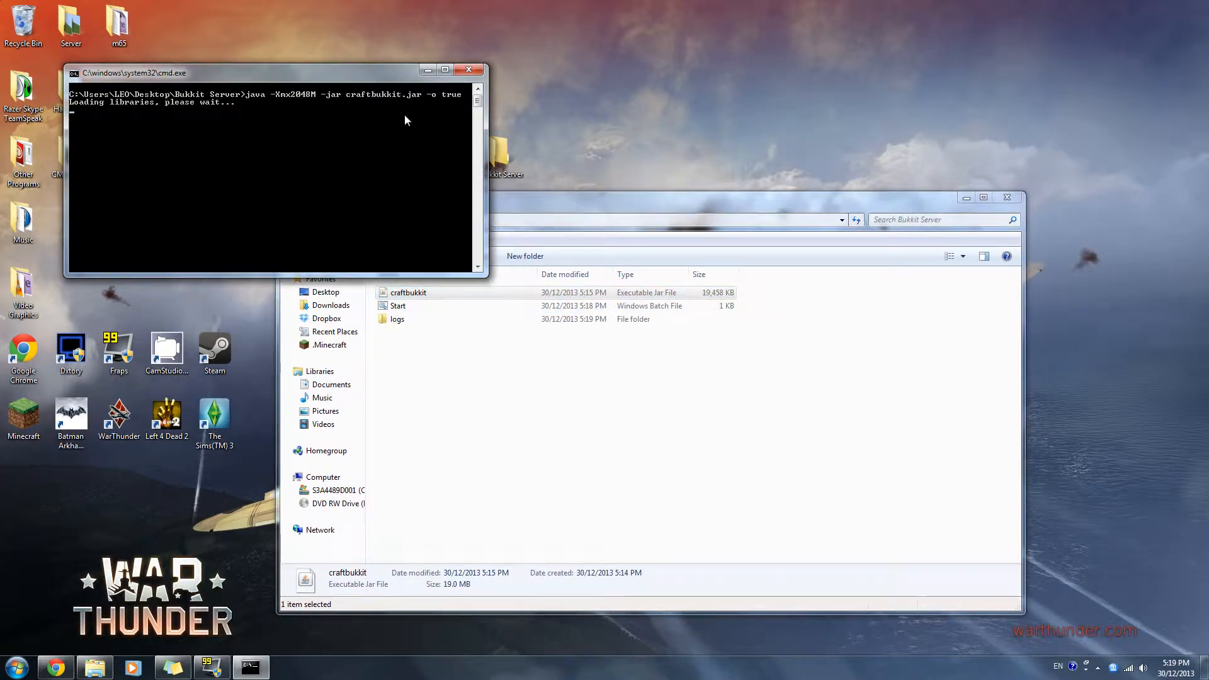
{"action": "left_click_drag", "start_coordinate": [378, 74], "coordinate": [423, 62]}
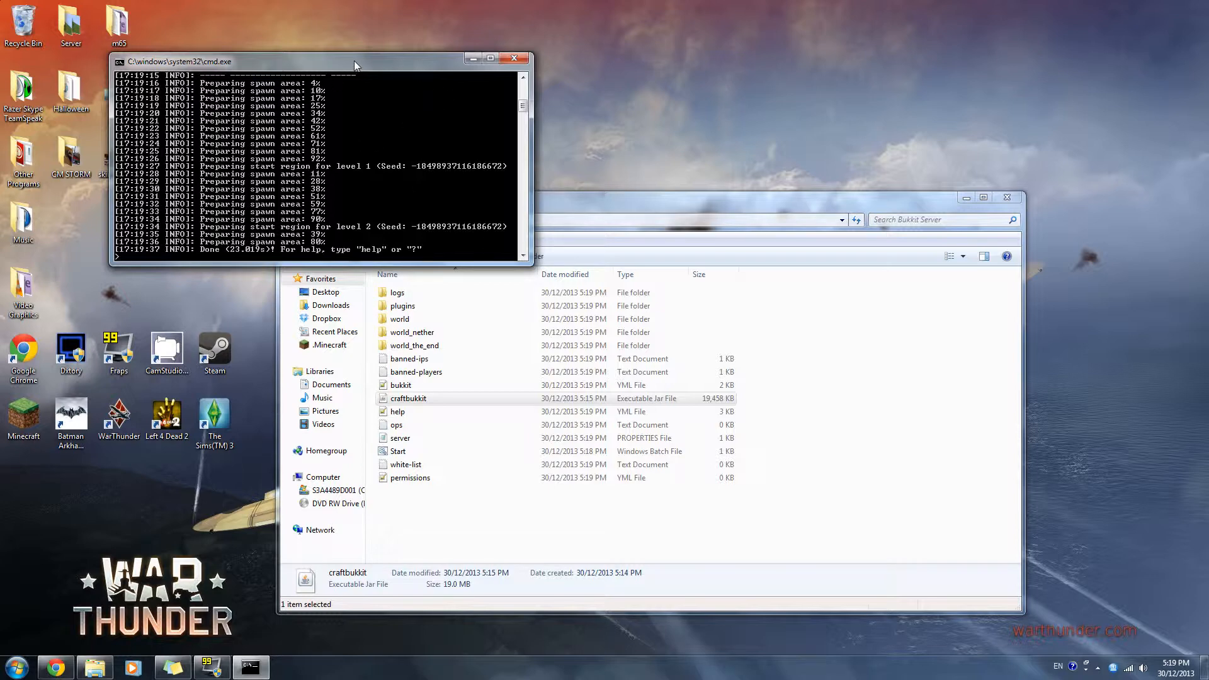
{"action": "left_click_drag", "start_coordinate": [353, 60], "coordinate": [386, 78]}
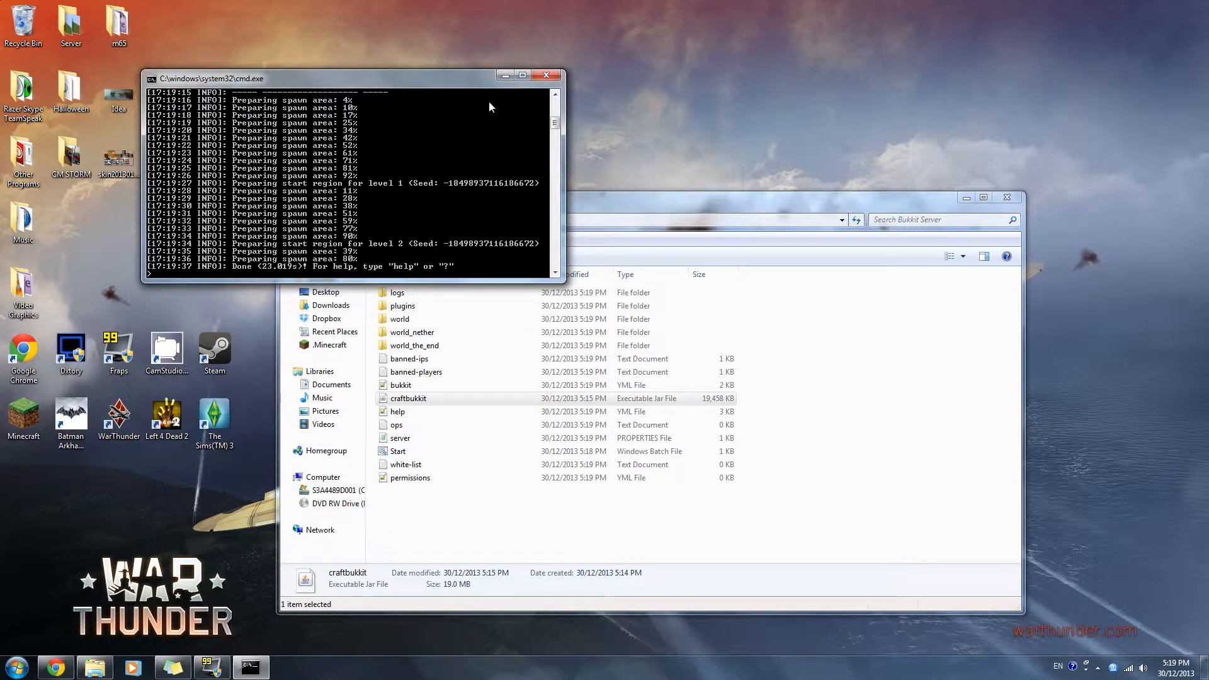
{"action": "scroll", "coordinate": [157, 214], "scroll_direction": "up", "scroll_amount": 6}
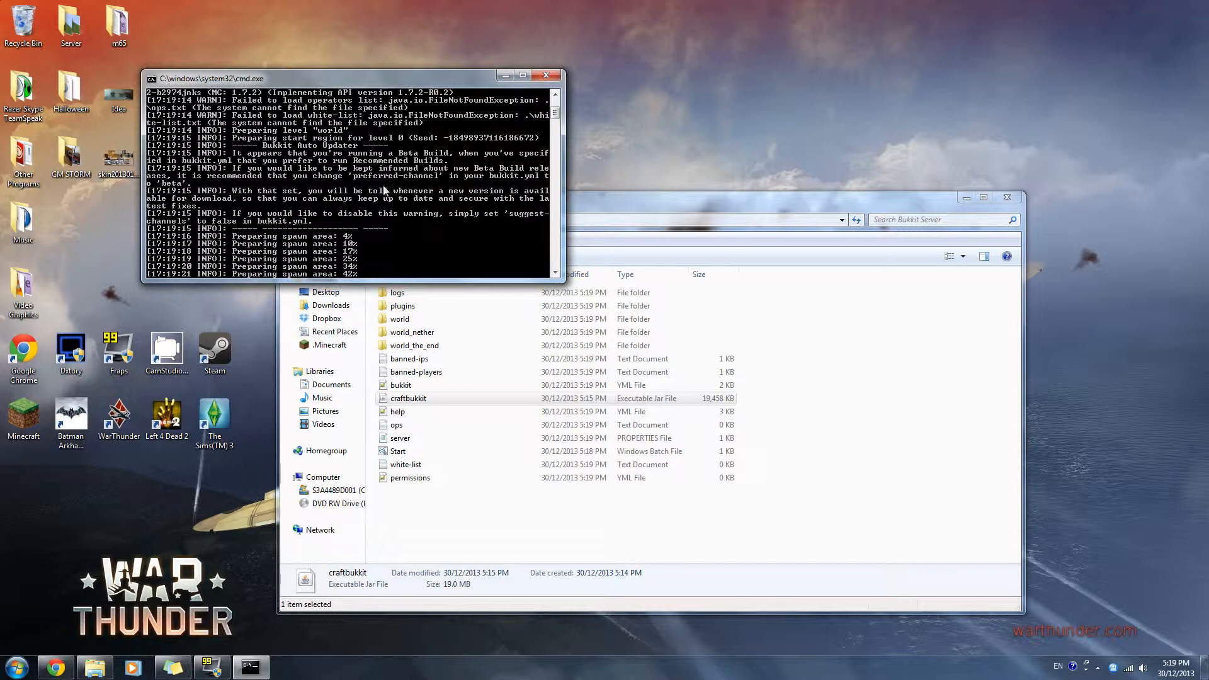
{"action": "scroll", "coordinate": [277, 222], "scroll_direction": "up", "scroll_amount": 4}
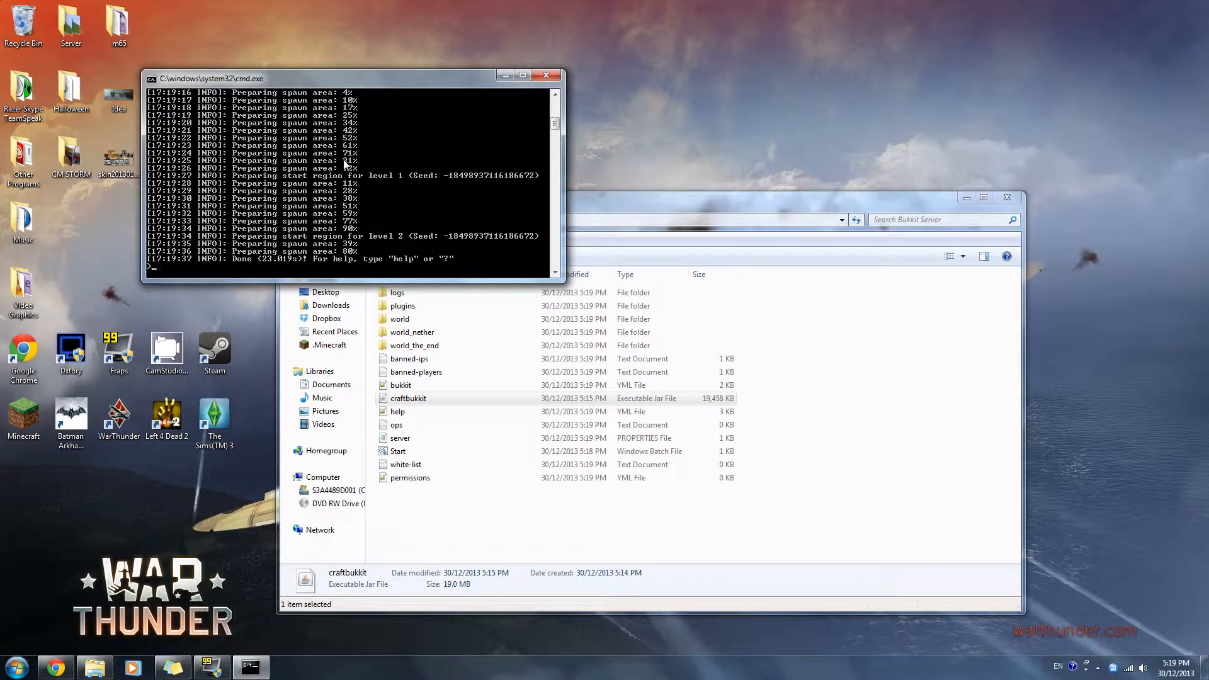
- Run the help command in the server console and look through the list of available commands
{"action": "type", "text": "help"}
{"action": "key", "text": "Return"}
{"action": "scroll", "coordinate": [352, 176], "scroll_direction": "up", "scroll_amount": 5}
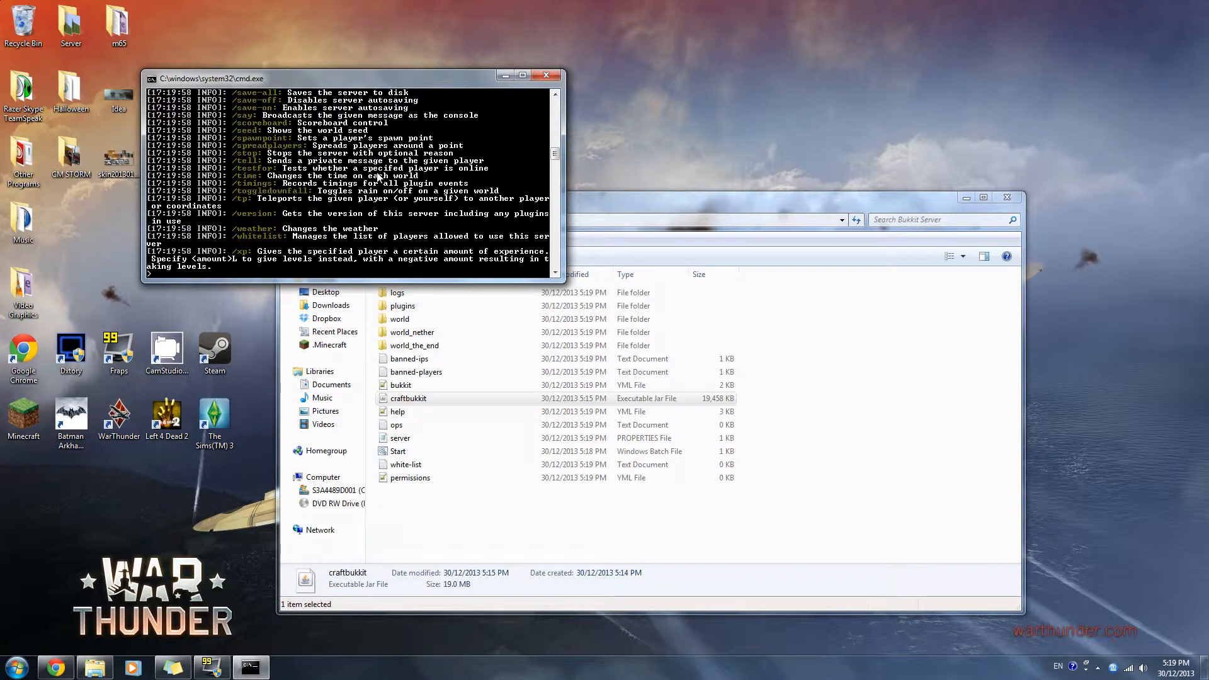
{"action": "scroll", "coordinate": [353, 180], "scroll_direction": "down", "scroll_amount": 8}
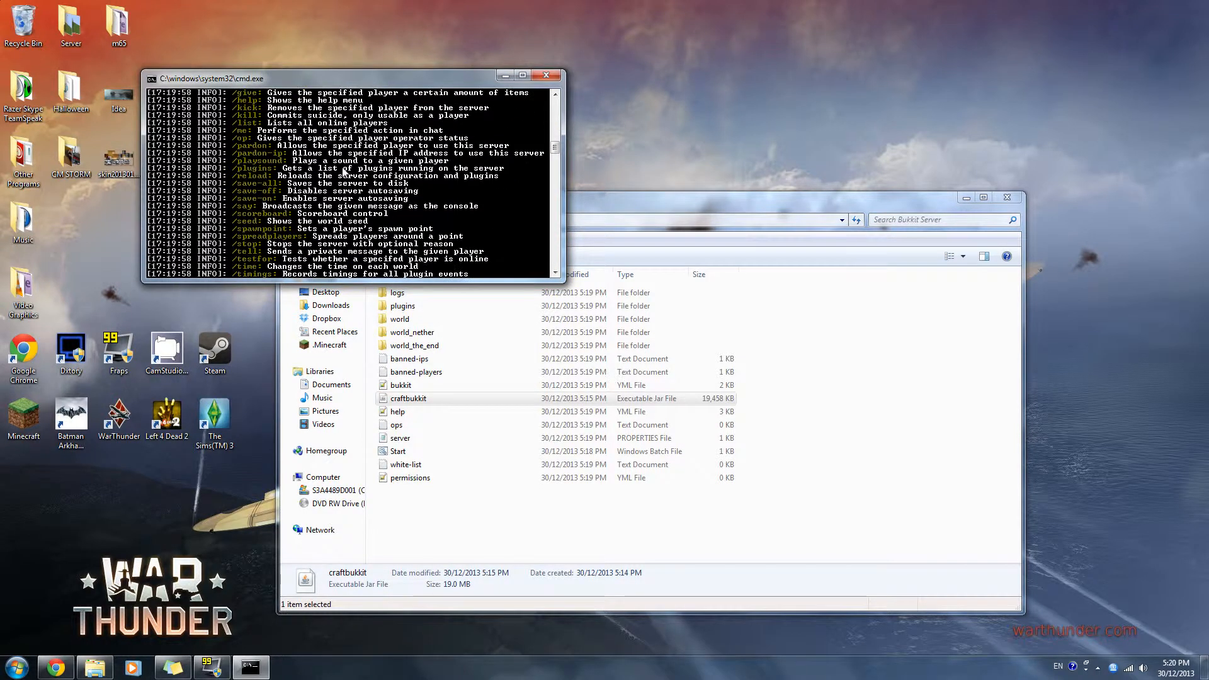
- Broadcast the message Hello with the say command in the server console, and shut the server down with stop
{"action": "type", "text": "say "}
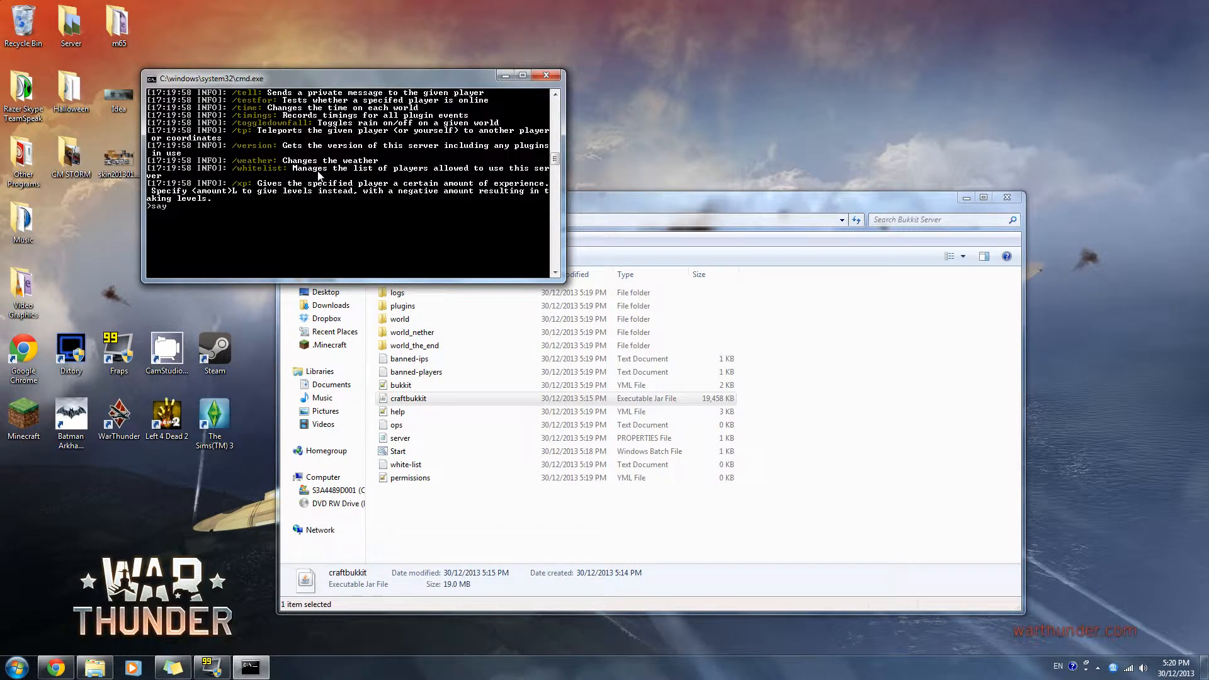
{"action": "type", "text": "Hello"}
{"action": "key", "text": "Return"}
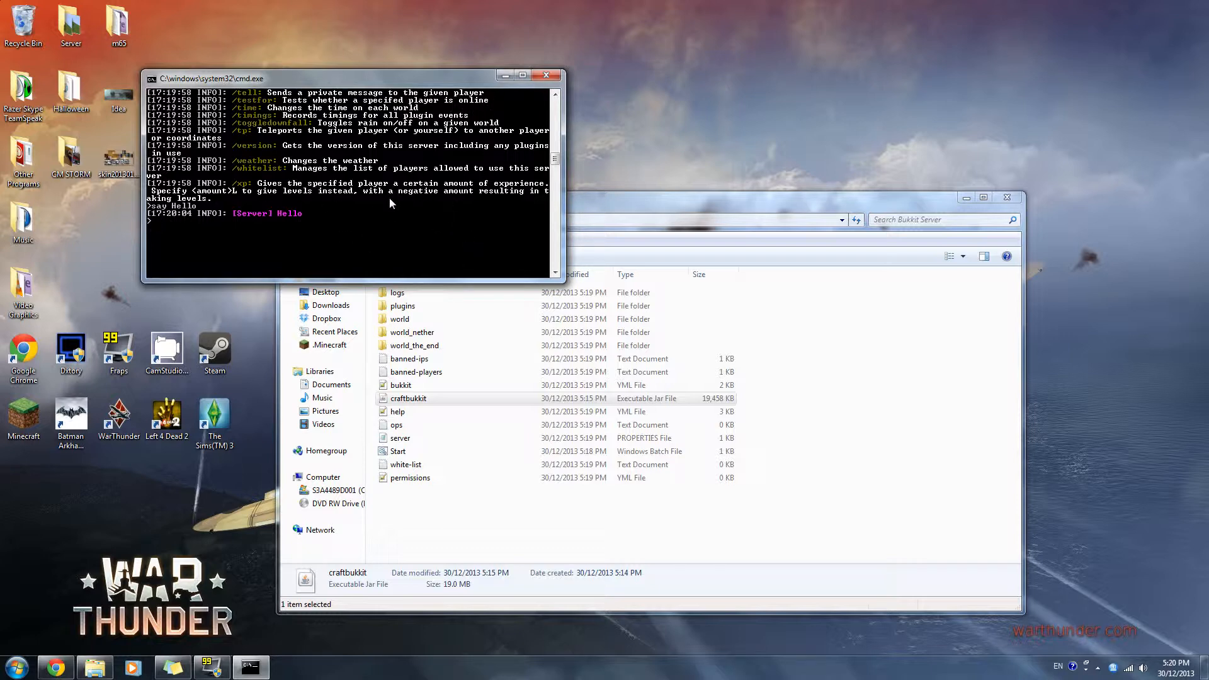
{"action": "type", "text": "stop"}
{"action": "key", "text": "Return"}
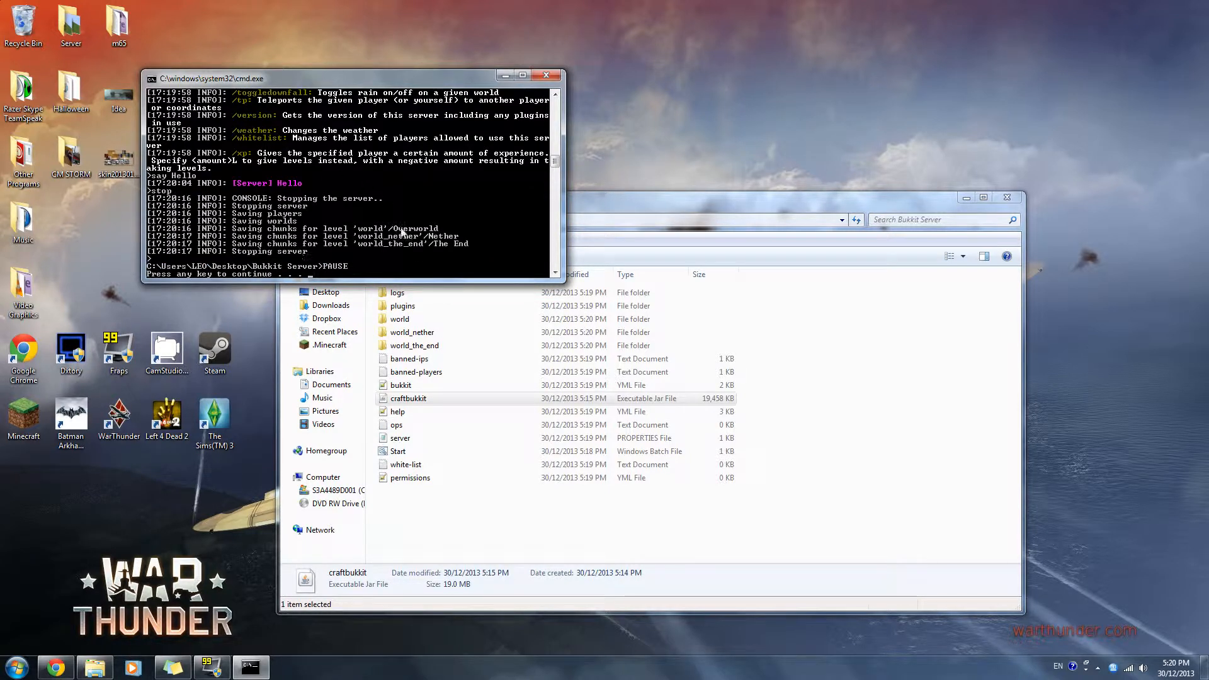
- Dismiss the stopped server's console window and move the Bukkit Server folder window higher on the desktop
{"action": "left_click_drag", "start_coordinate": [284, 81], "coordinate": [327, 130]}
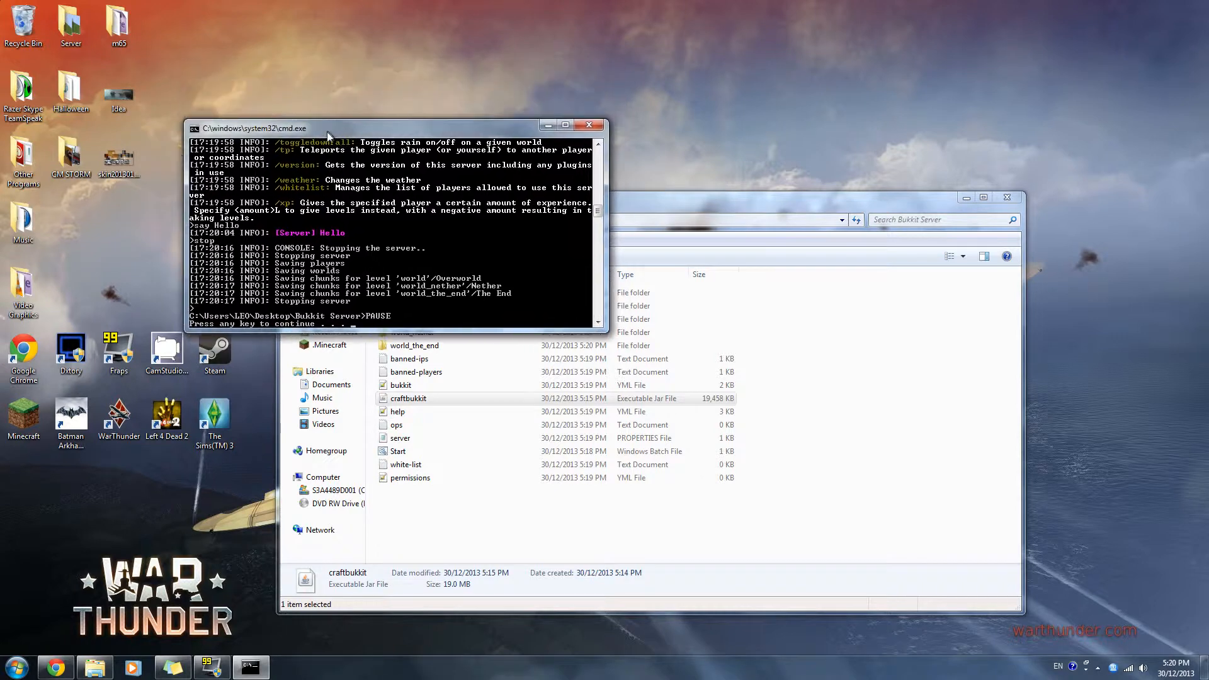
{"action": "key", "text": "Return"}
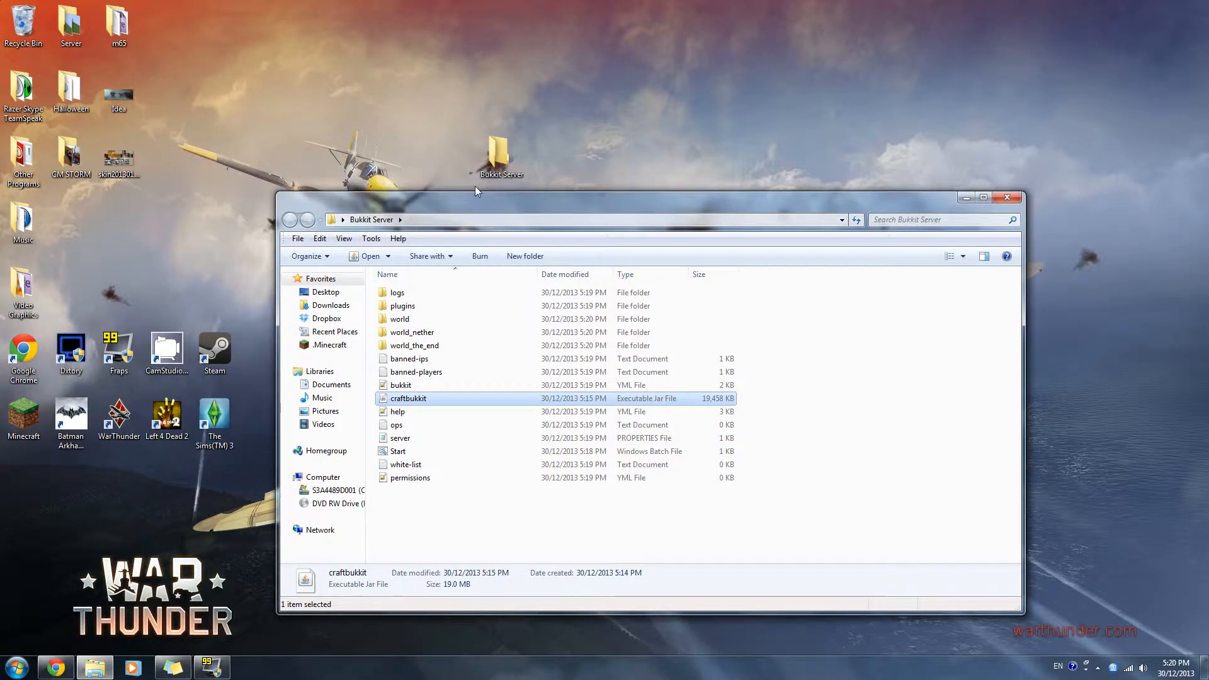
{"action": "left_click_drag", "start_coordinate": [476, 200], "coordinate": [450, 97]}
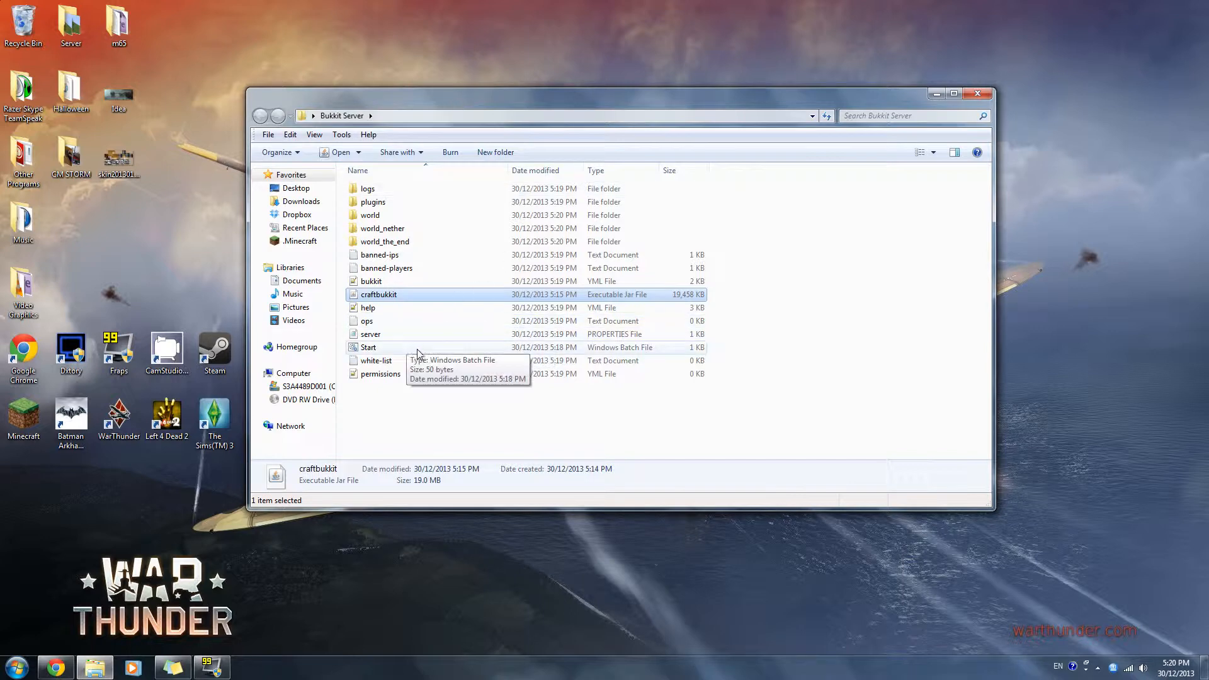
{"action": "left_click", "coordinate": [469, 410]}
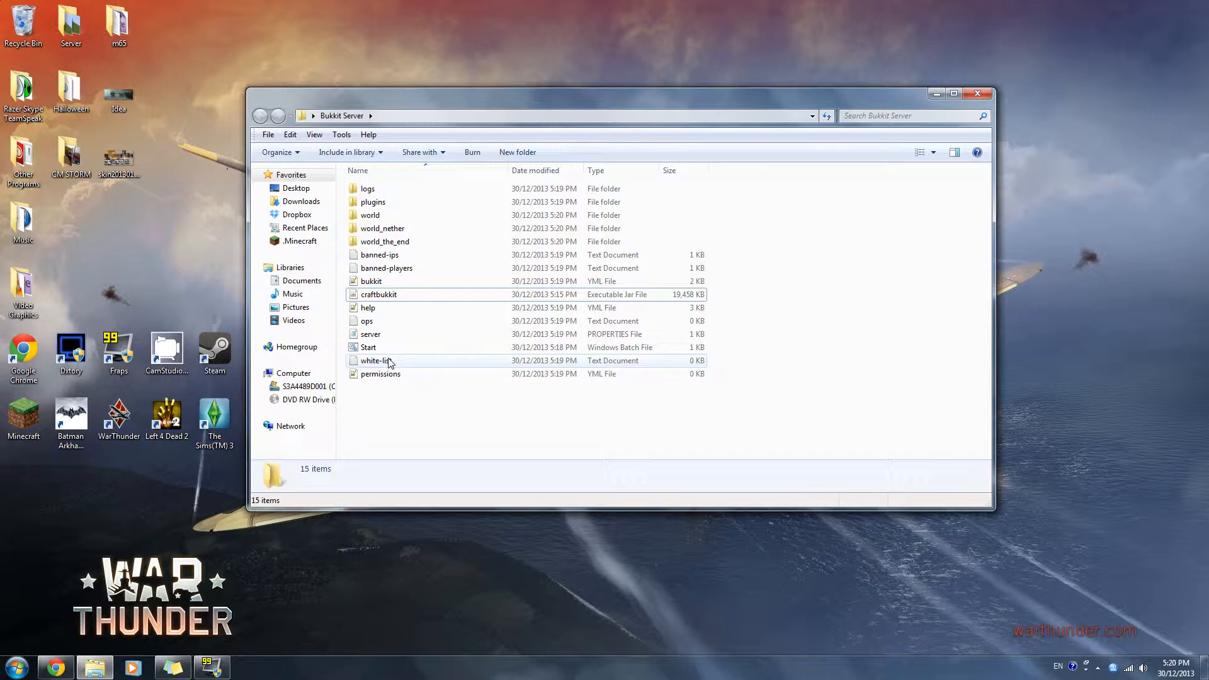
- View the server properties file from the Bukkit Server folder, close it, and open the permissions file
{"action": "double_click", "coordinate": [371, 335]}
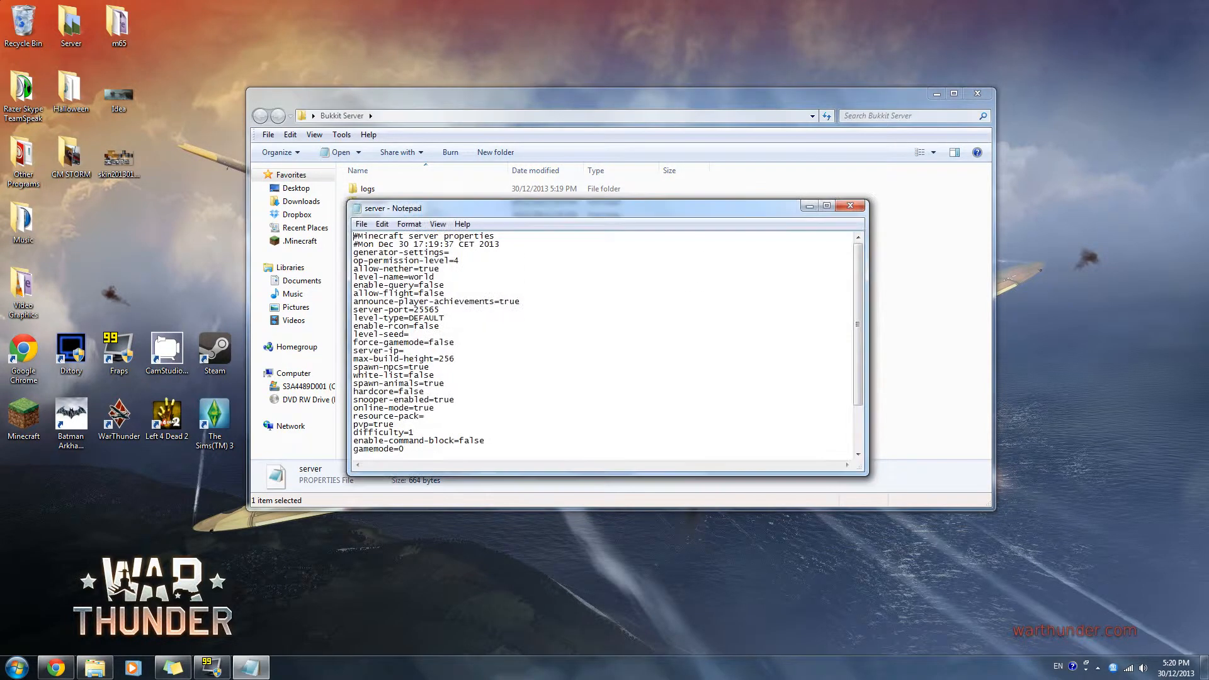
{"action": "left_click", "coordinate": [850, 205]}
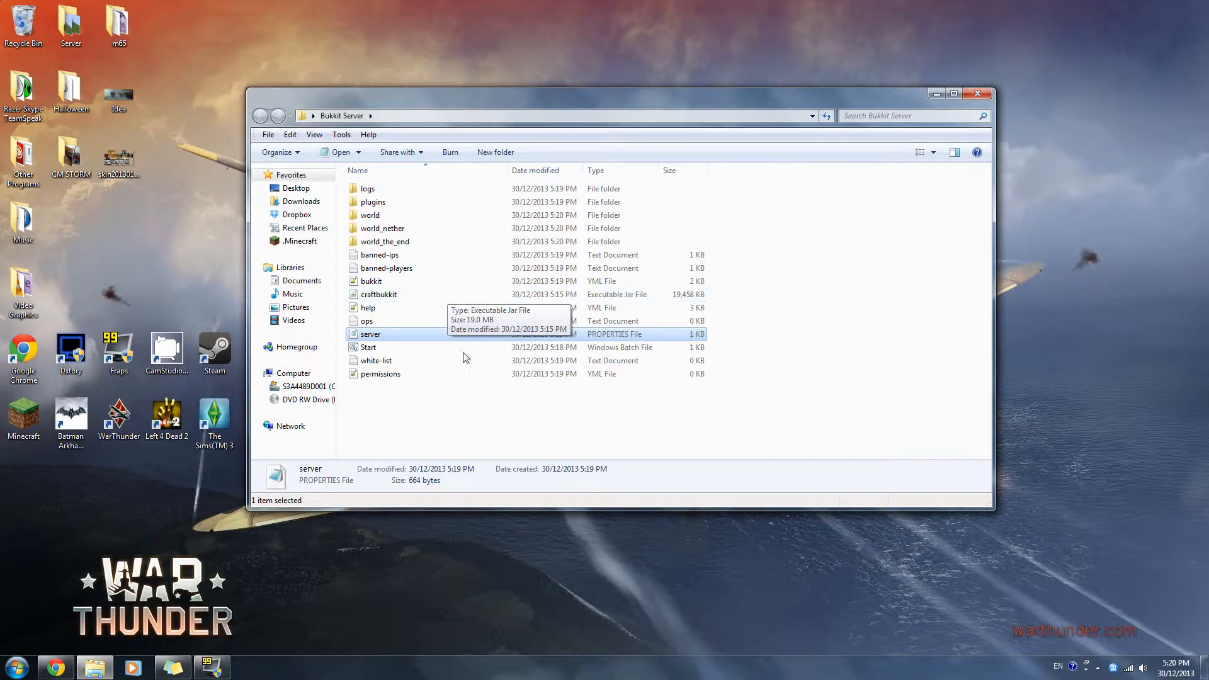
{"action": "double_click", "coordinate": [381, 374]}
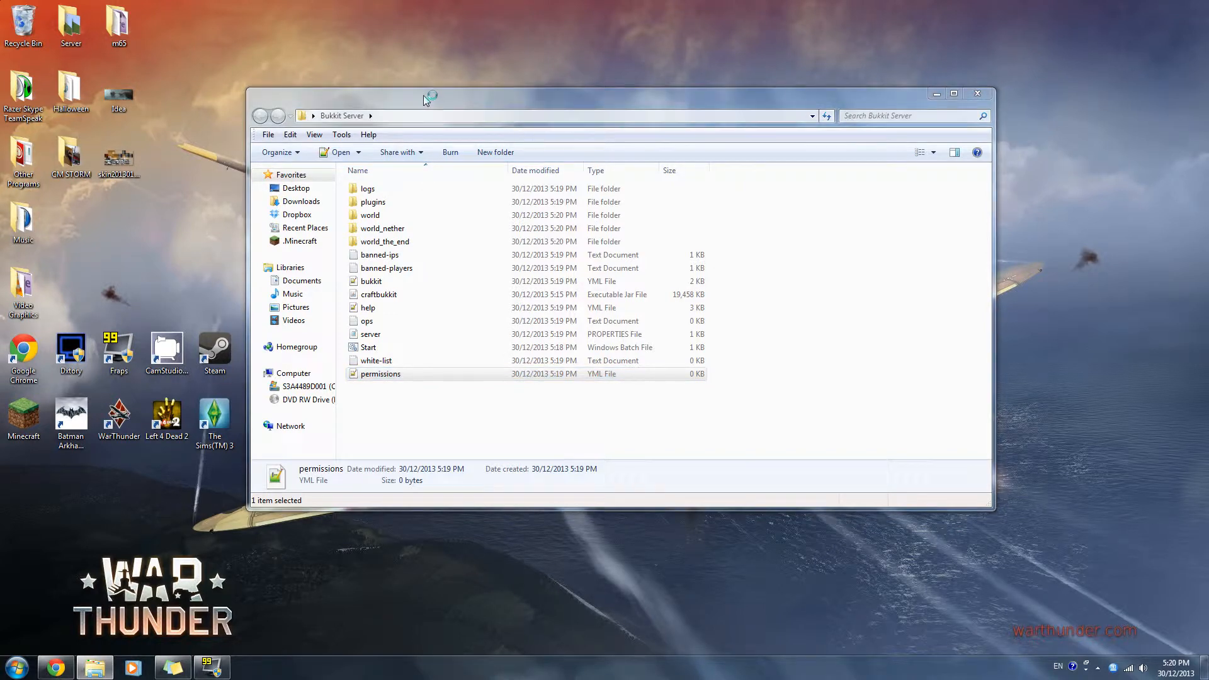
{"action": "mouse_move", "coordinate": [425, 96]}
{"action": "left_mouse_down"}
{"action": "mouse_move", "coordinate": [446, 90]}
{"action": "mouse_move", "coordinate": [403, 100]}
{"action": "mouse_move", "coordinate": [423, 95]}
{"action": "left_mouse_up"}
- Close Notepad++ with the permissions file and open the plugins folder inside Bukkit Server
{"action": "double_click", "coordinate": [389, 204]}
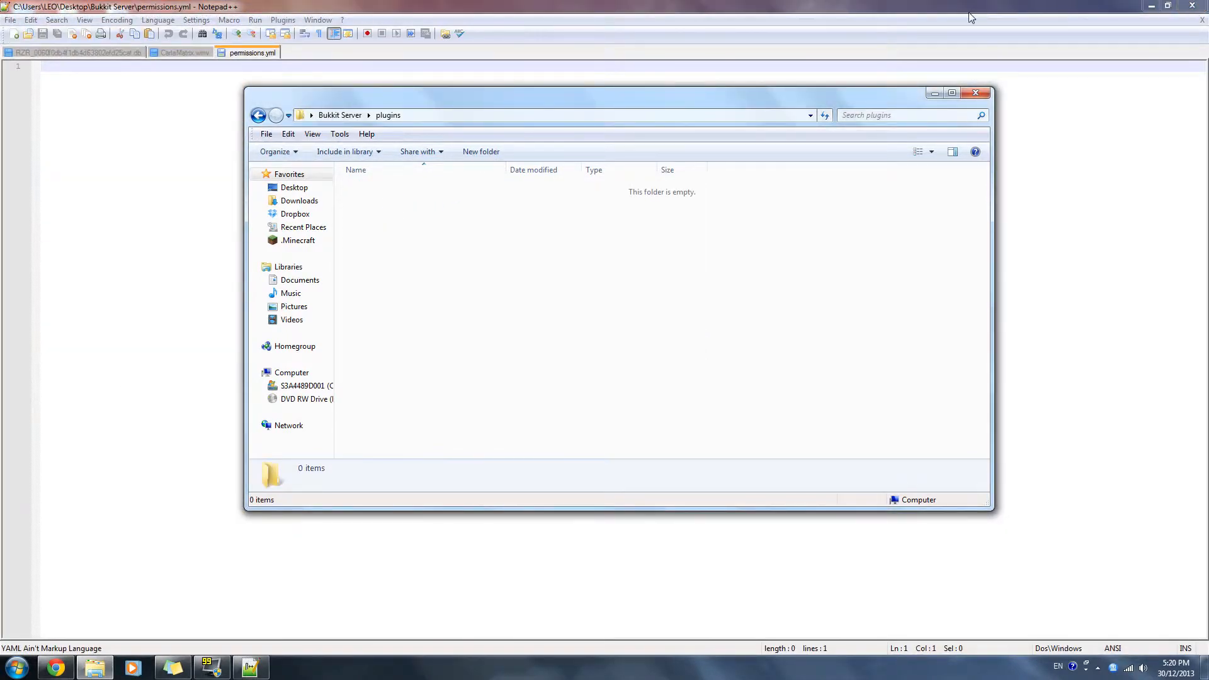
{"action": "left_click_drag", "start_coordinate": [605, 97], "coordinate": [547, 130]}
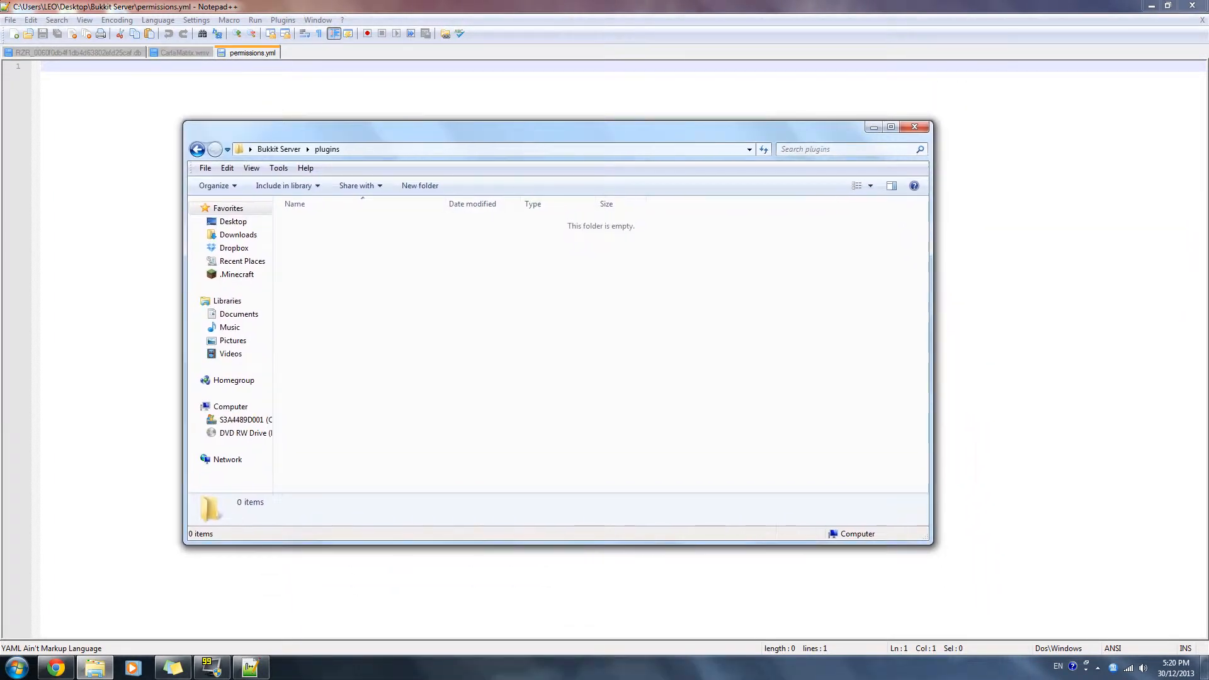
{"action": "left_click", "coordinate": [1192, 6]}
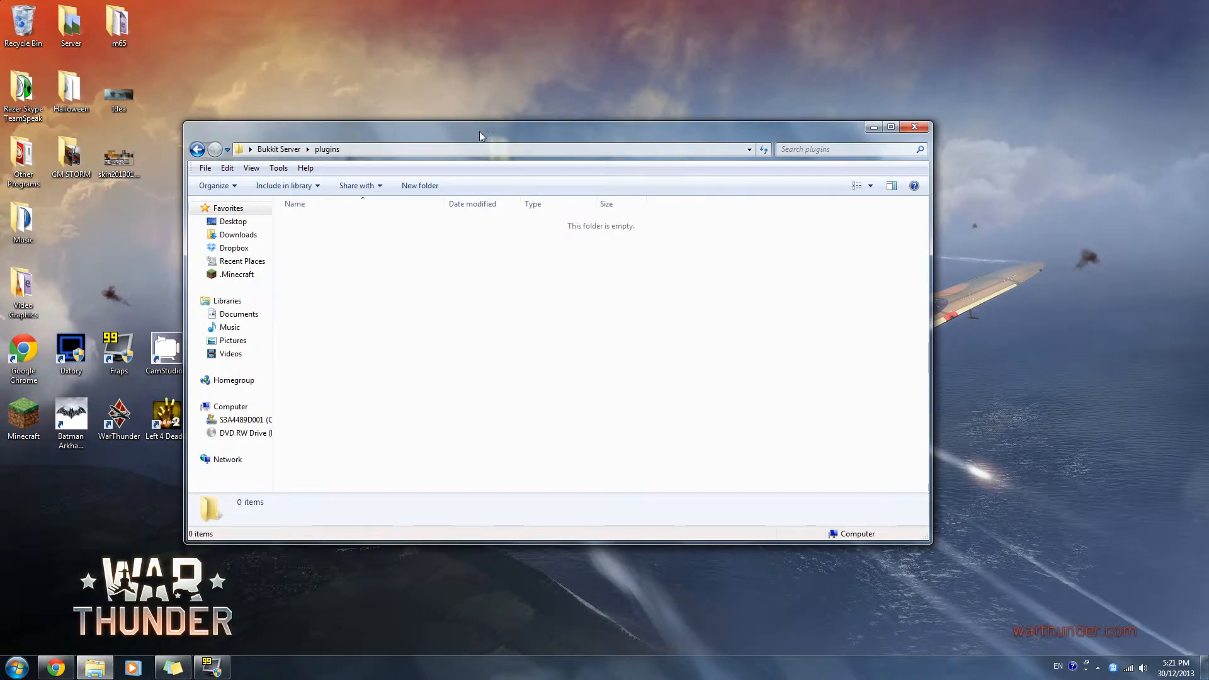
{"action": "left_click_drag", "start_coordinate": [478, 131], "coordinate": [539, 122]}
{"action": "left_click", "coordinate": [338, 140]}
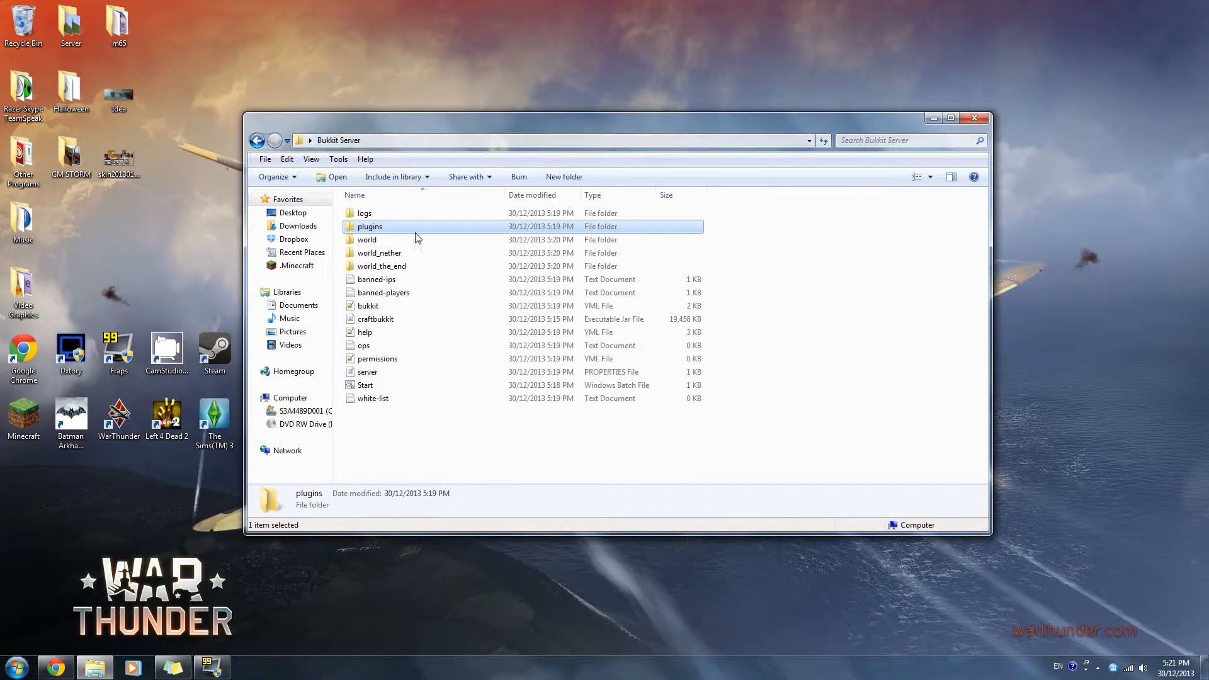
{"action": "double_click", "coordinate": [370, 227]}
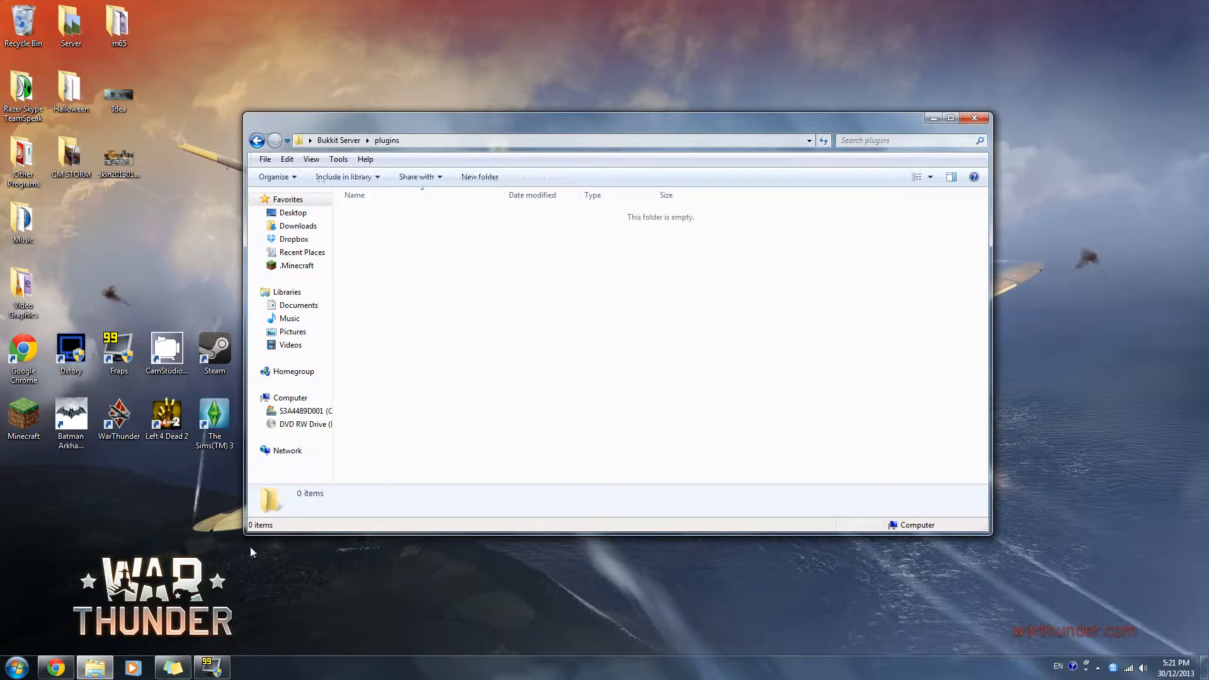
- Switch to Chrome, open Bukkit's Get Plugins page in a new tab, and look through the plugin categories
{"action": "key", "text": "alt+Tab"}
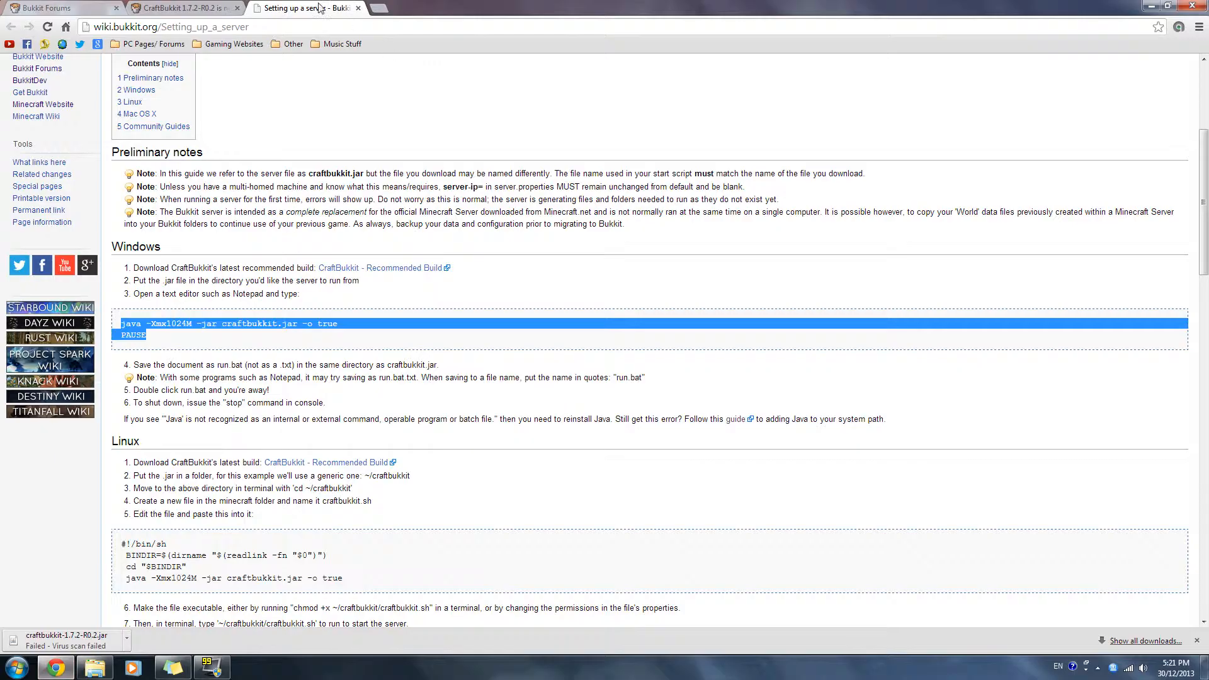
{"action": "left_click", "coordinate": [46, 7]}
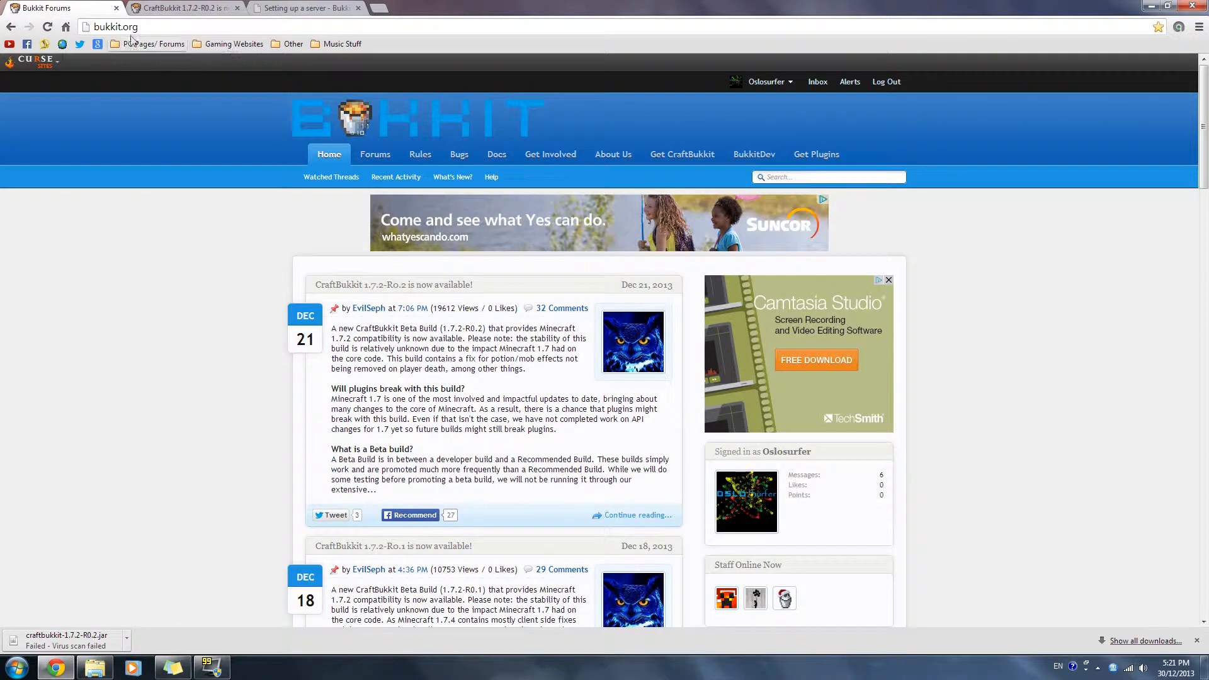
{"action": "right_click", "coordinate": [822, 156]}
{"action": "left_click", "coordinate": [846, 164]}
{"action": "left_click", "coordinate": [155, 5]}
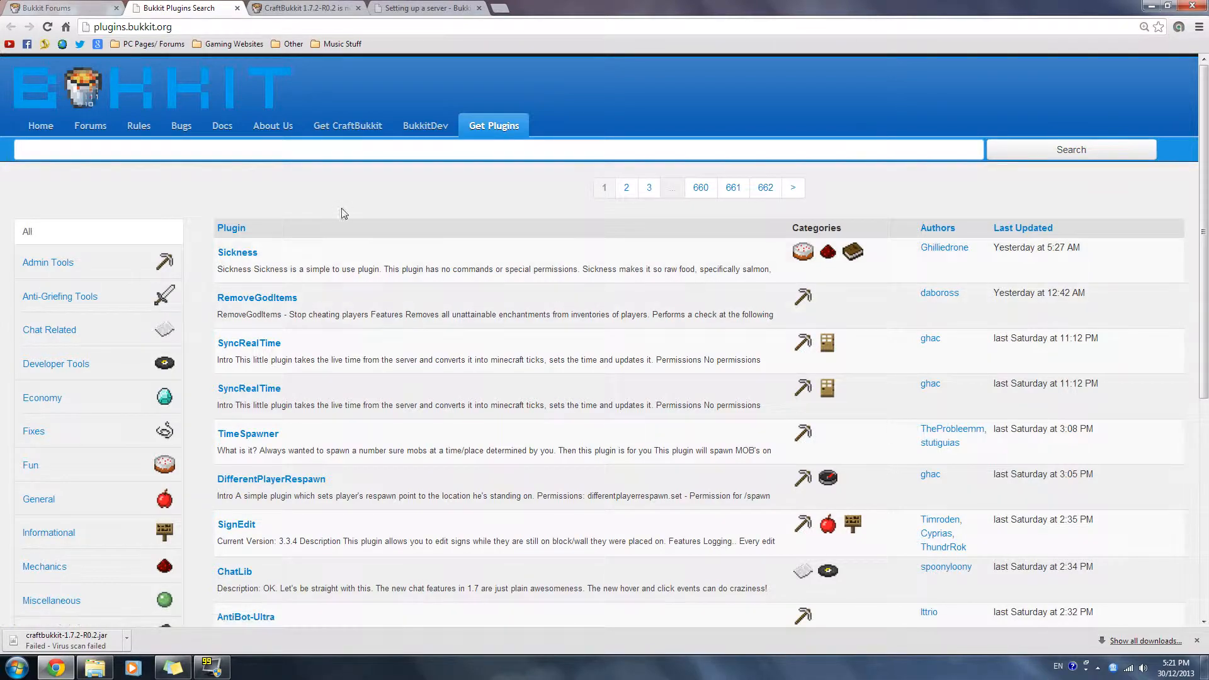
{"action": "scroll", "coordinate": [78, 354], "scroll_direction": "down", "scroll_amount": 4}
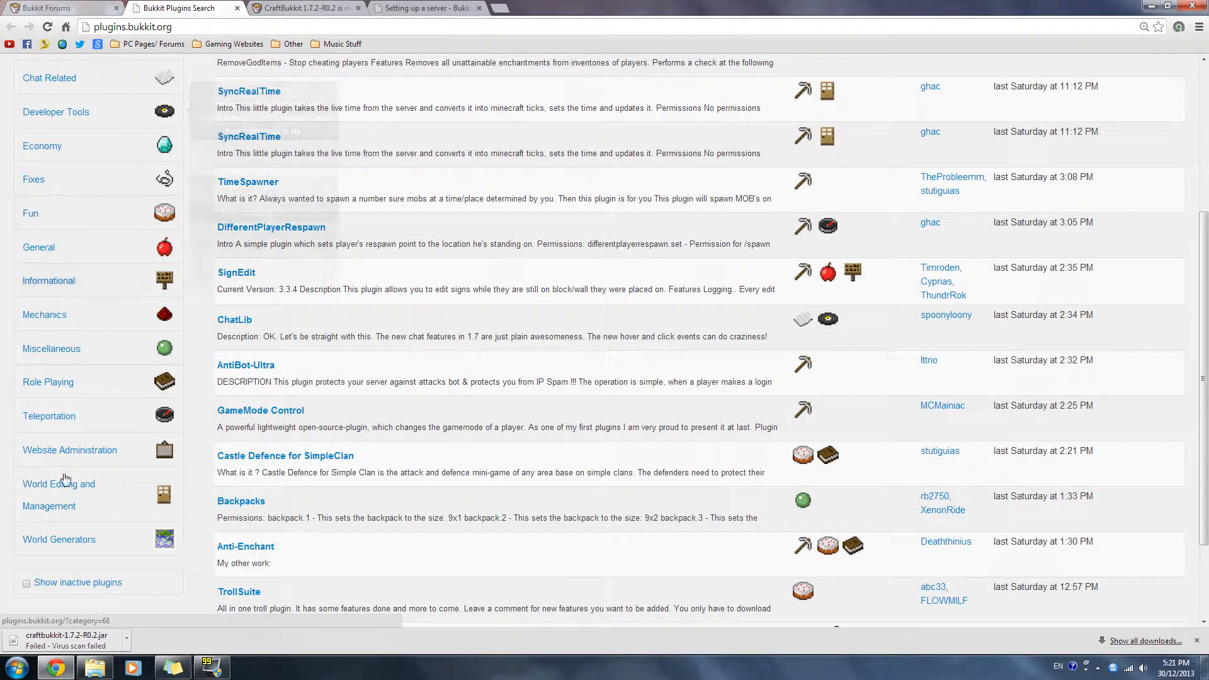
{"action": "scroll", "coordinate": [82, 478], "scroll_direction": "up", "scroll_amount": 4}
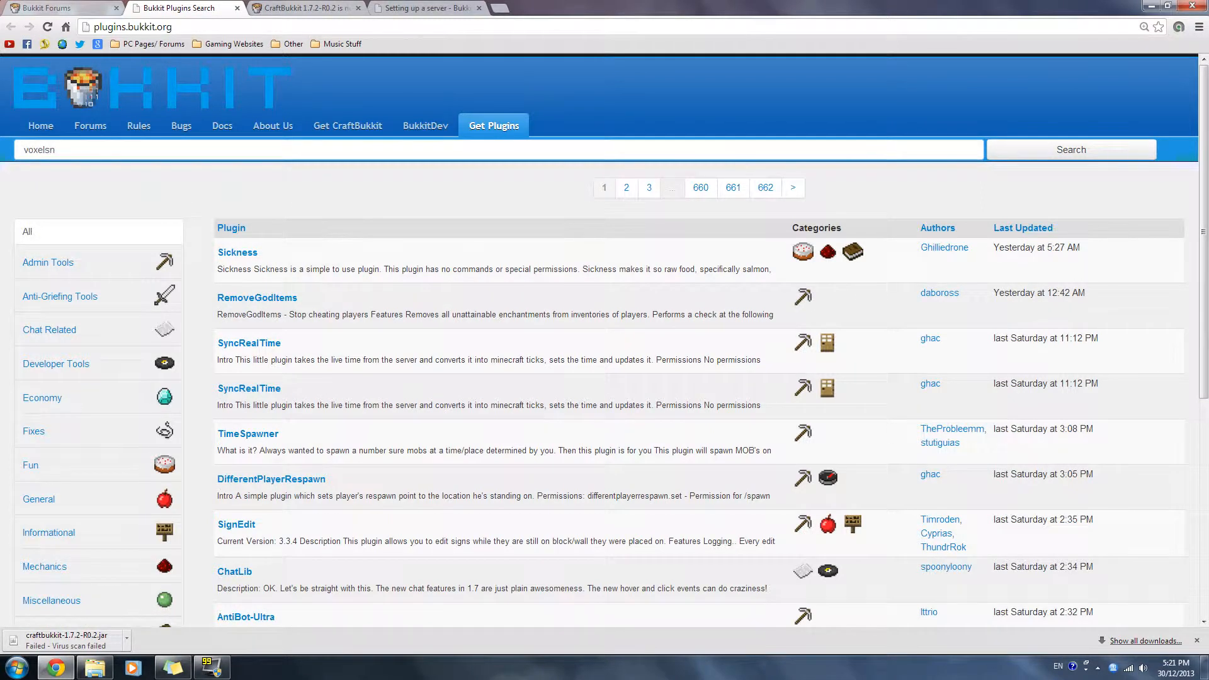
- Search the Bukkit plugins for voxelsniper, and minimize the browser
{"action": "type", "text": "per"}
{"action": "key", "text": "Return"}
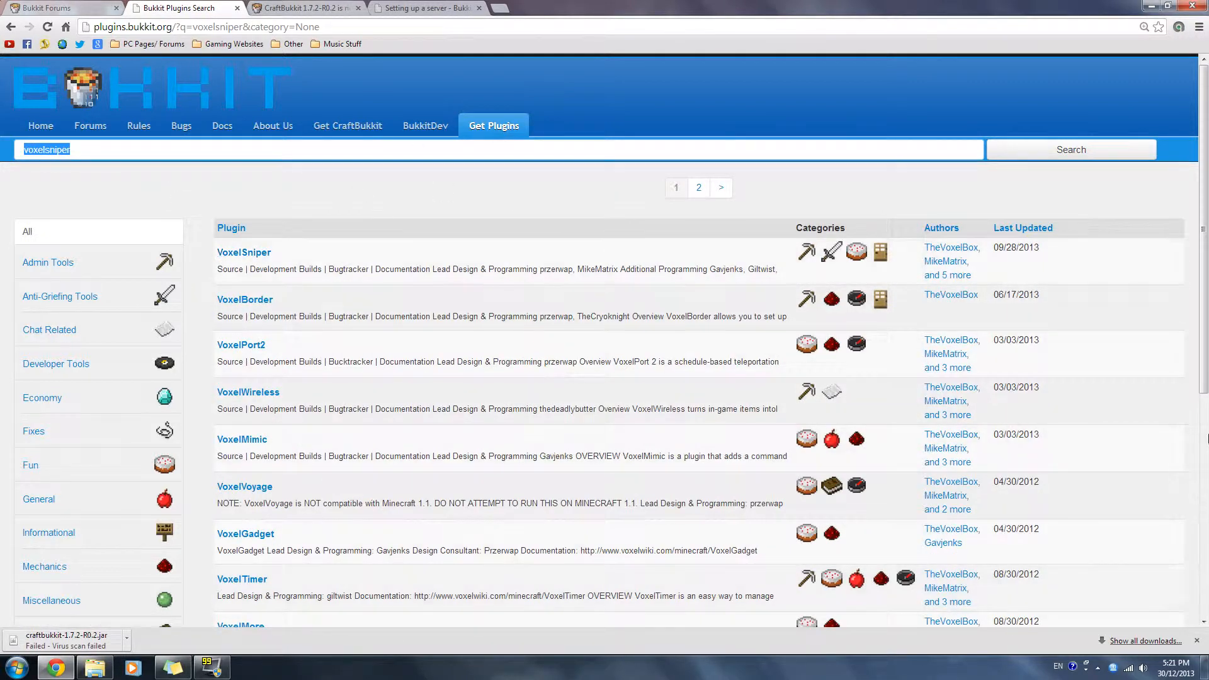
{"action": "left_click", "coordinate": [1151, 5]}
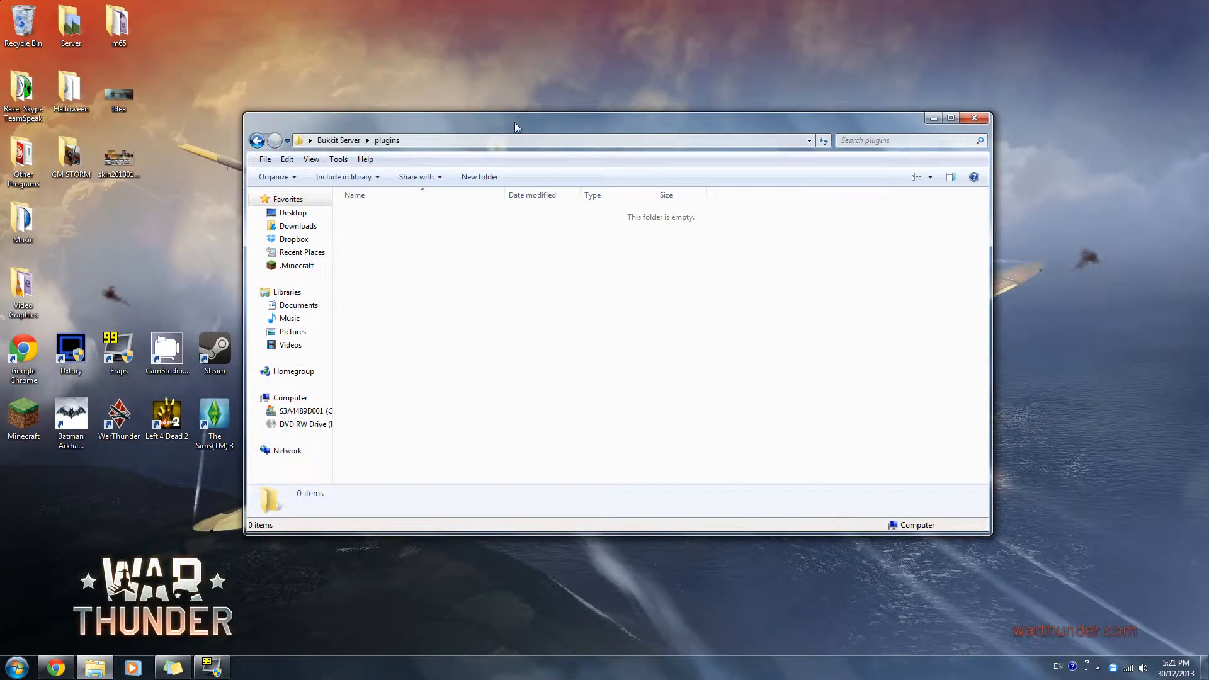
- Return to the Bukkit Server folder, run the Start batch file again, and move the server console clear of the file names
{"action": "left_click_drag", "start_coordinate": [516, 122], "coordinate": [513, 123]}
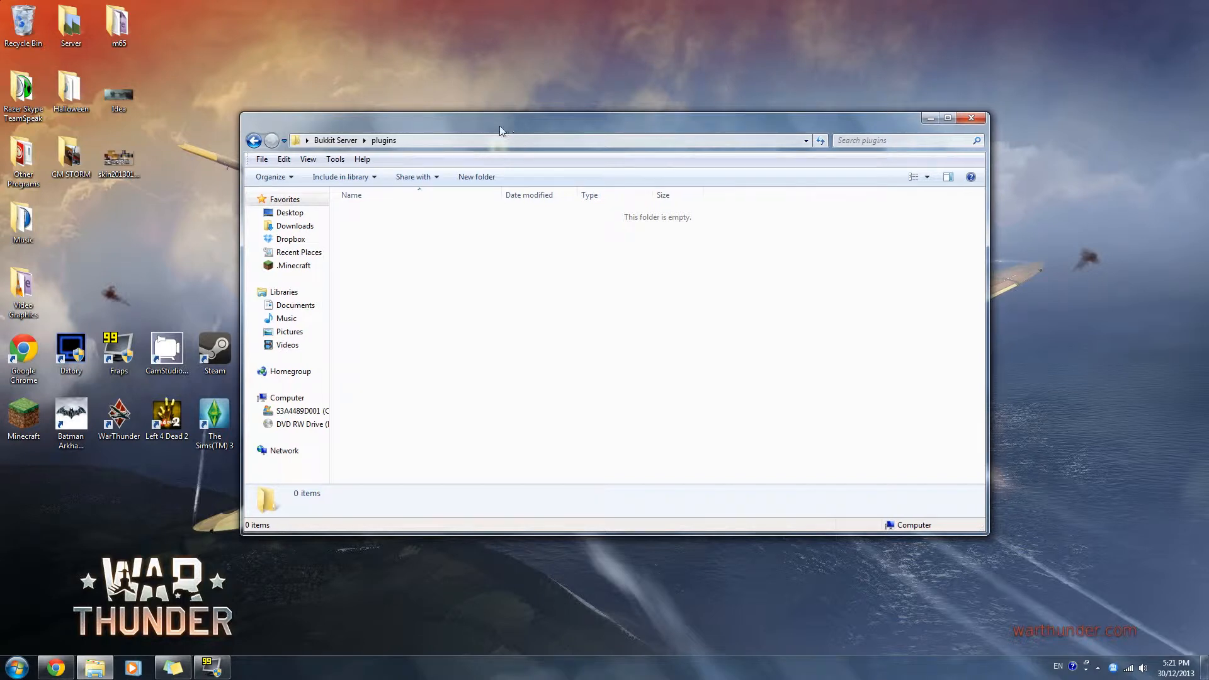
{"action": "left_click", "coordinate": [339, 139]}
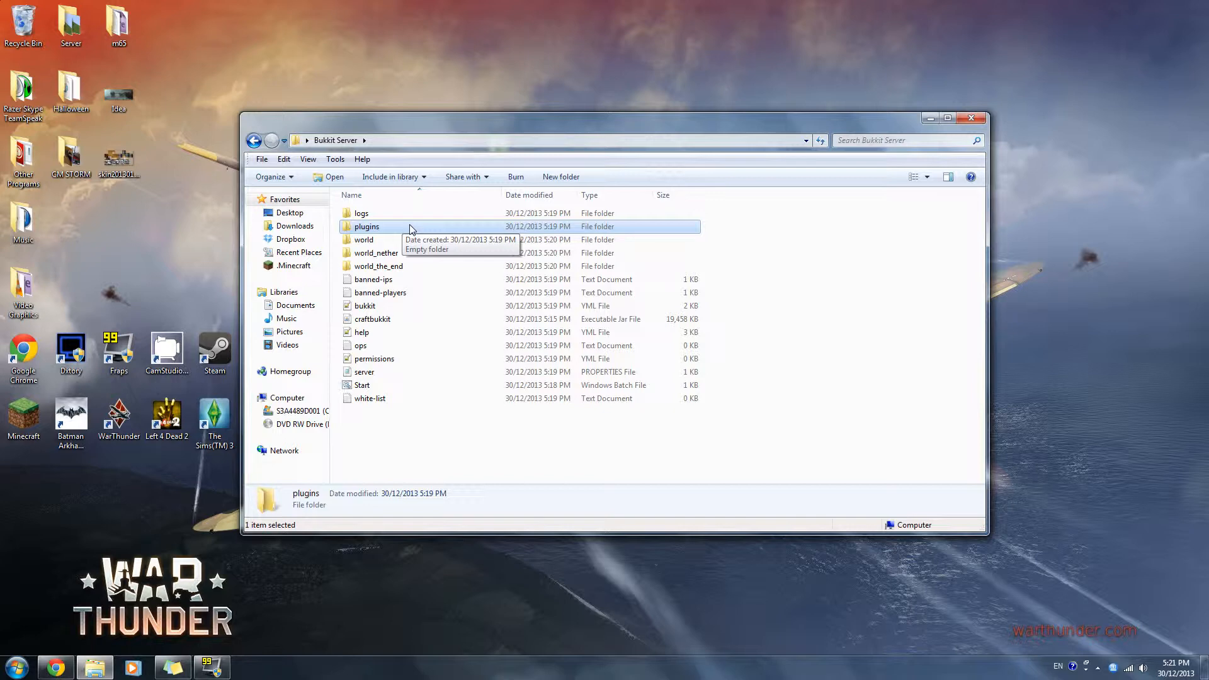
{"action": "double_click", "coordinate": [378, 385]}
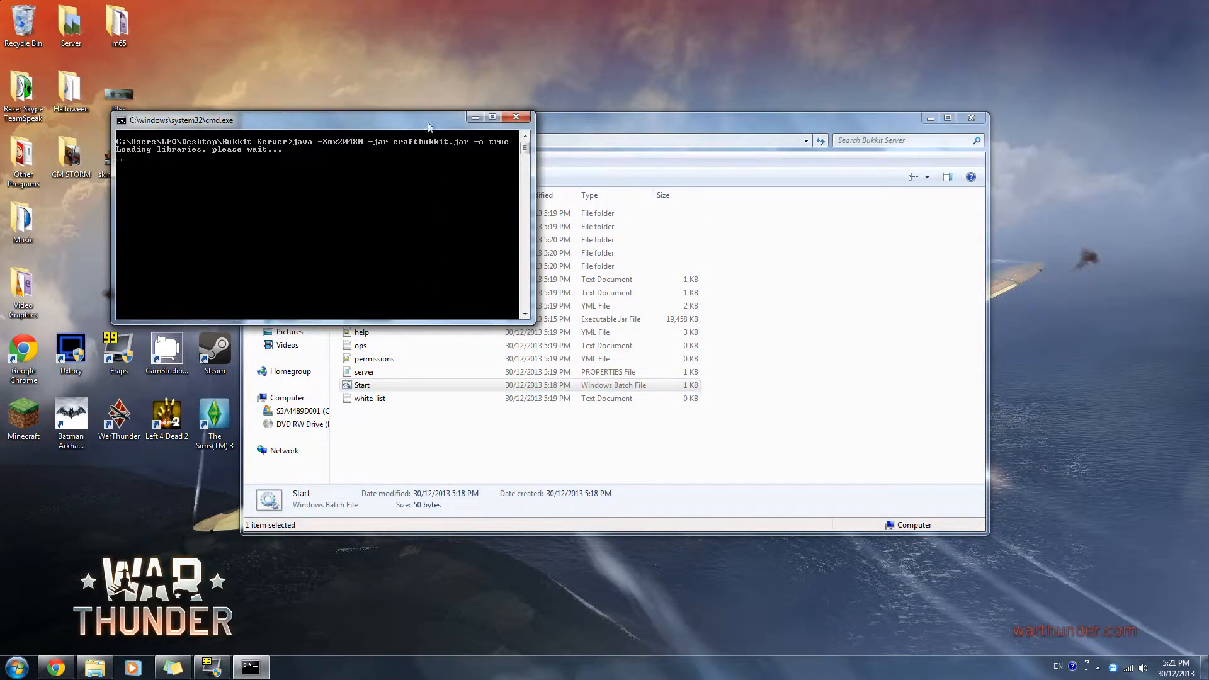
{"action": "left_click_drag", "start_coordinate": [415, 120], "coordinate": [633, 263]}
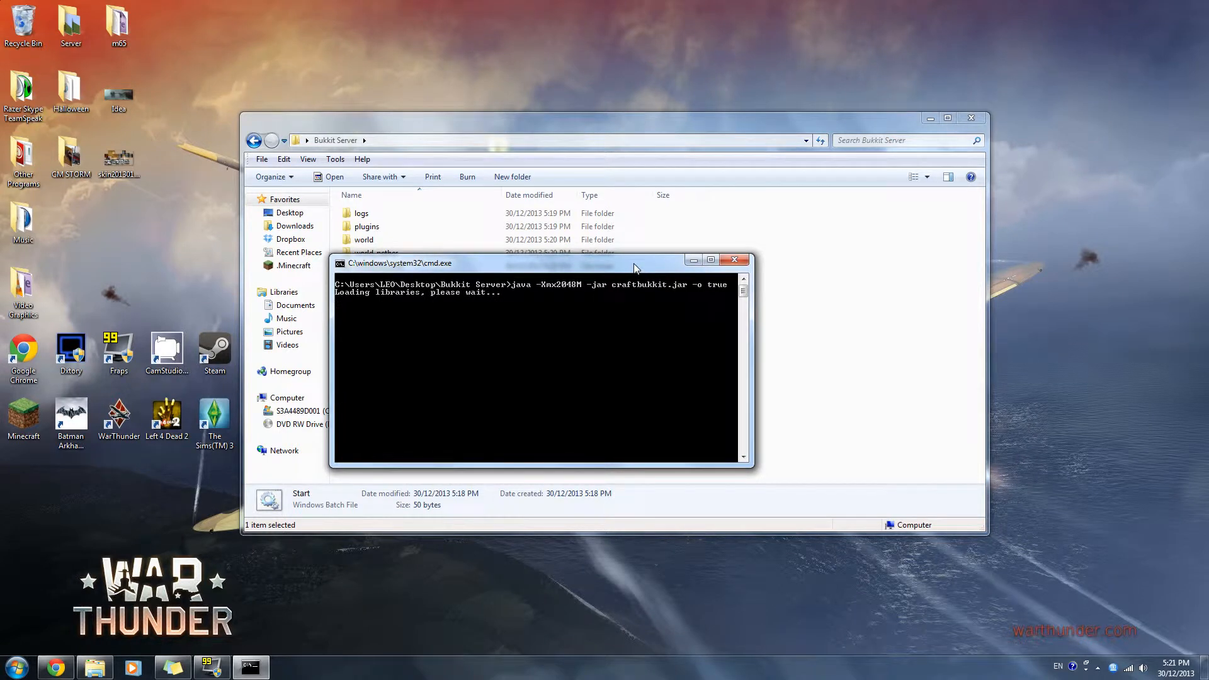
{"action": "left_click_drag", "start_coordinate": [630, 262], "coordinate": [840, 146]}
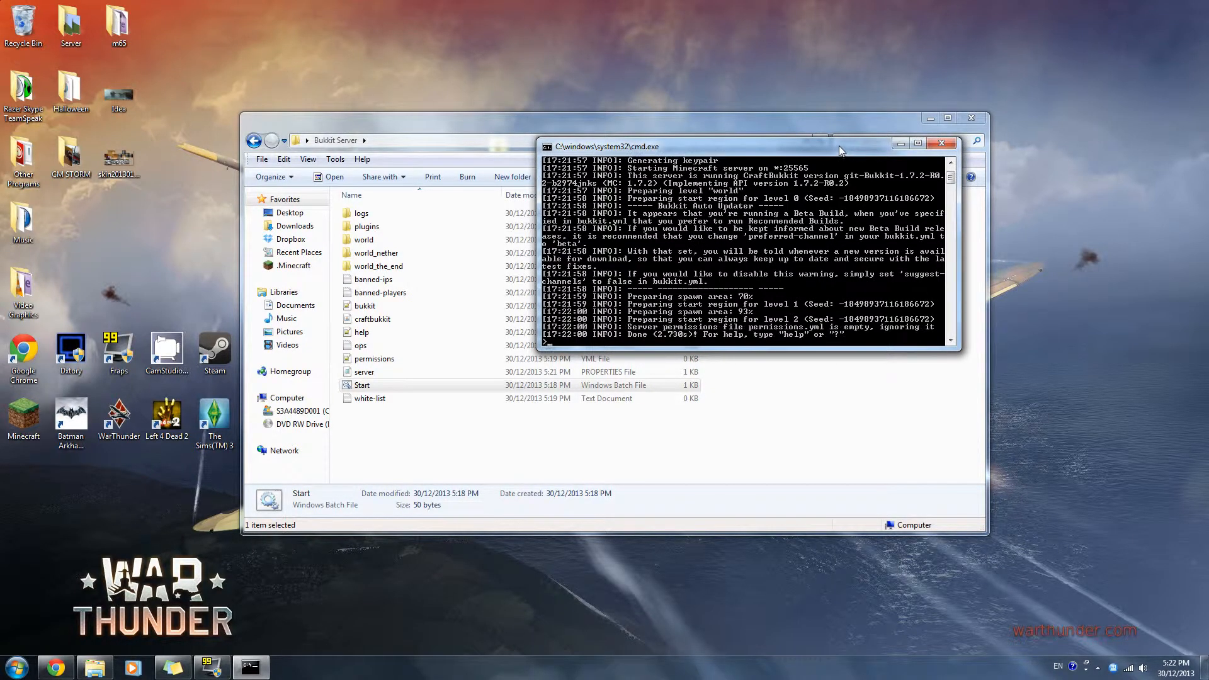
{"action": "left_click_drag", "start_coordinate": [839, 146], "coordinate": [813, 199]}
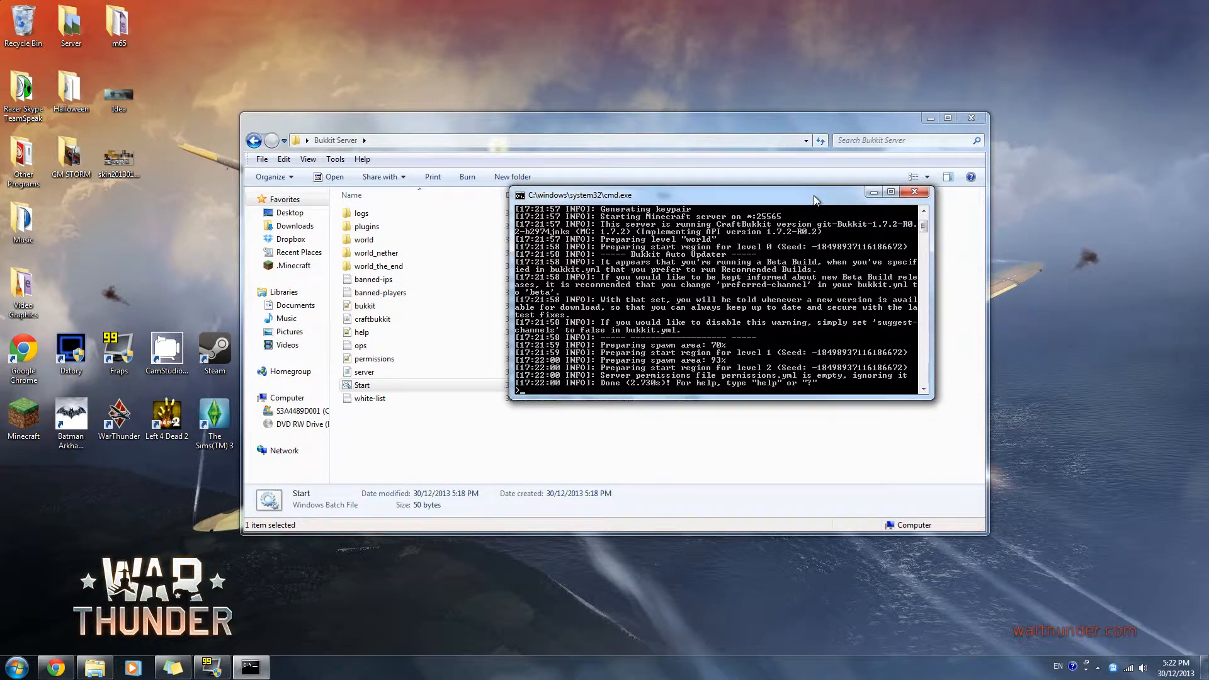
- Start the Minecraft launcher from the desktop, minimize the Bukkit Server folder, and place the console and launcher windows apart
{"action": "double_click", "coordinate": [36, 432]}
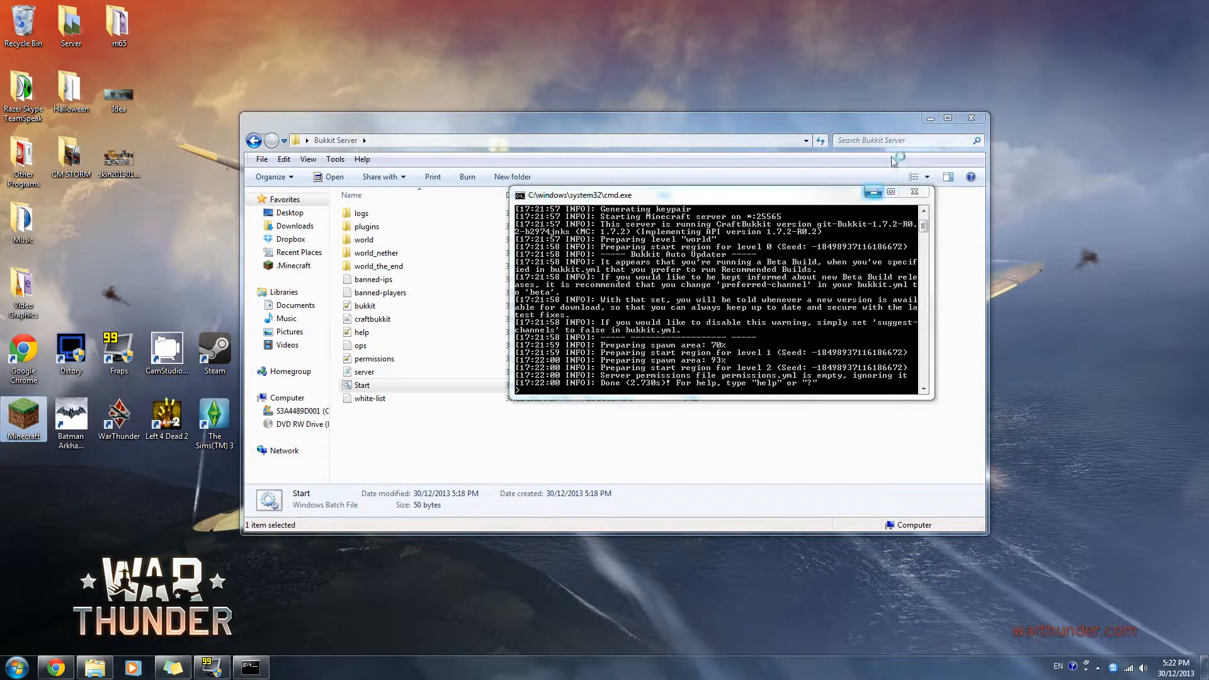
{"action": "left_click", "coordinate": [928, 119]}
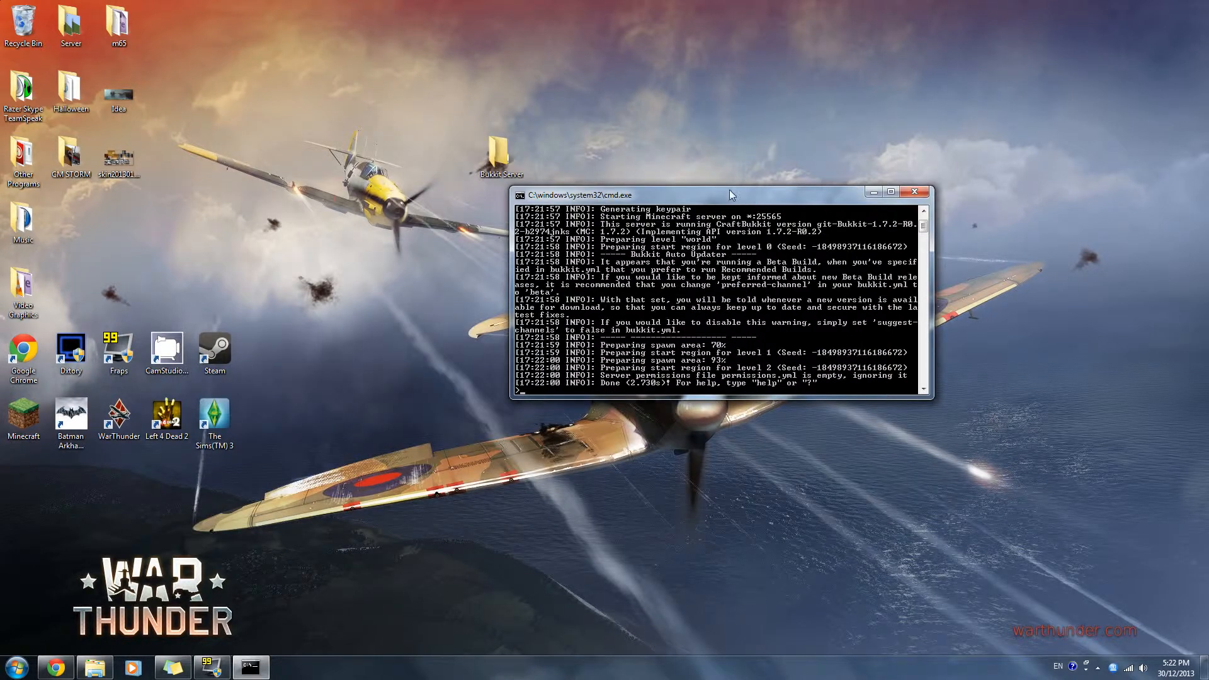
{"action": "left_click_drag", "start_coordinate": [729, 191], "coordinate": [261, 30]}
{"action": "left_click_drag", "start_coordinate": [576, 189], "coordinate": [696, 172]}
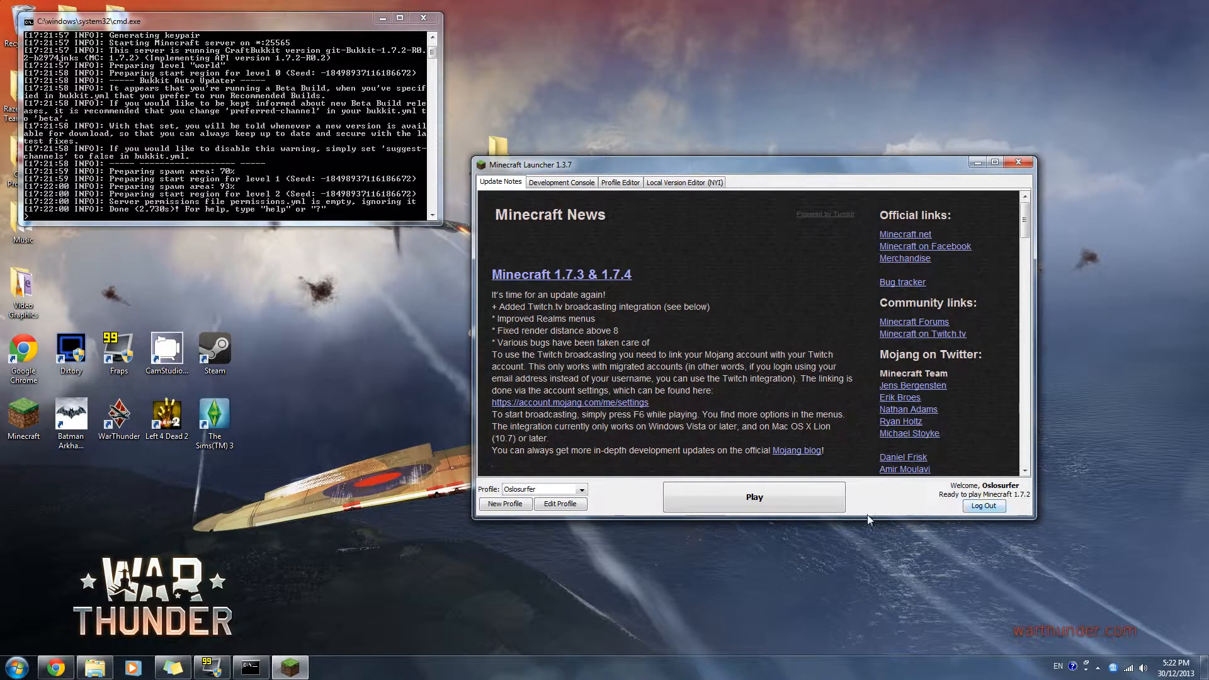
- Set the launcher profile to use version release 1.7.2, save the profile, and start the game
{"action": "left_click", "coordinate": [560, 504]}
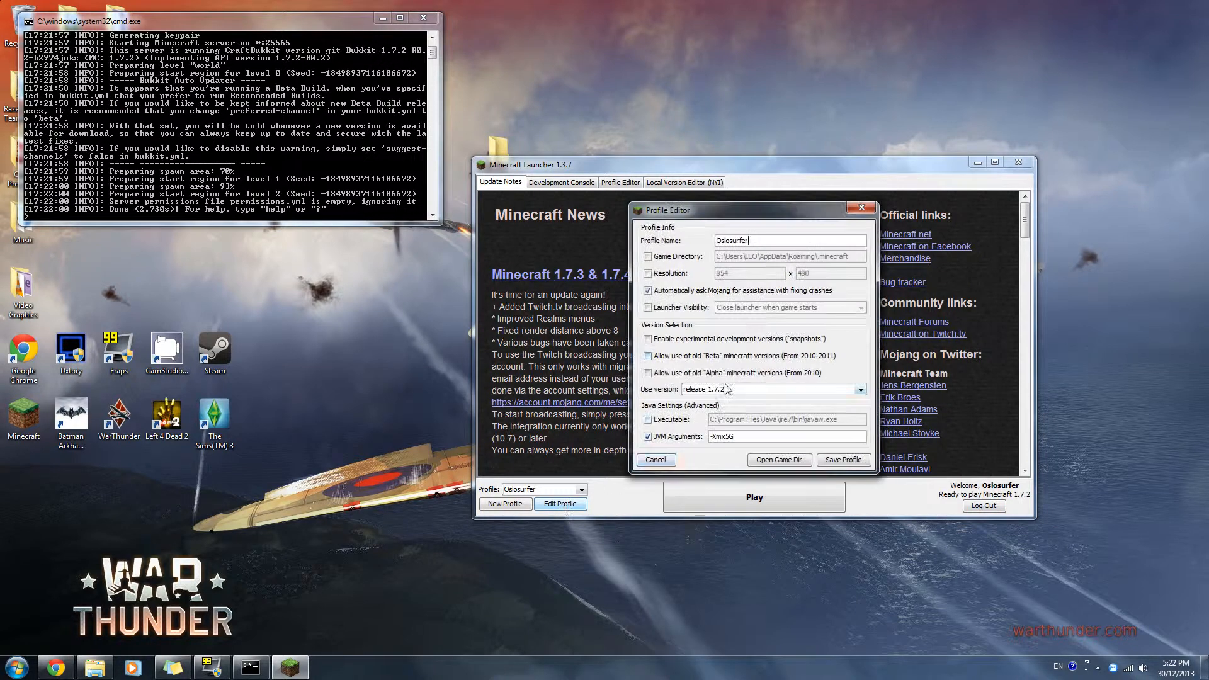
{"action": "left_click", "coordinate": [749, 387]}
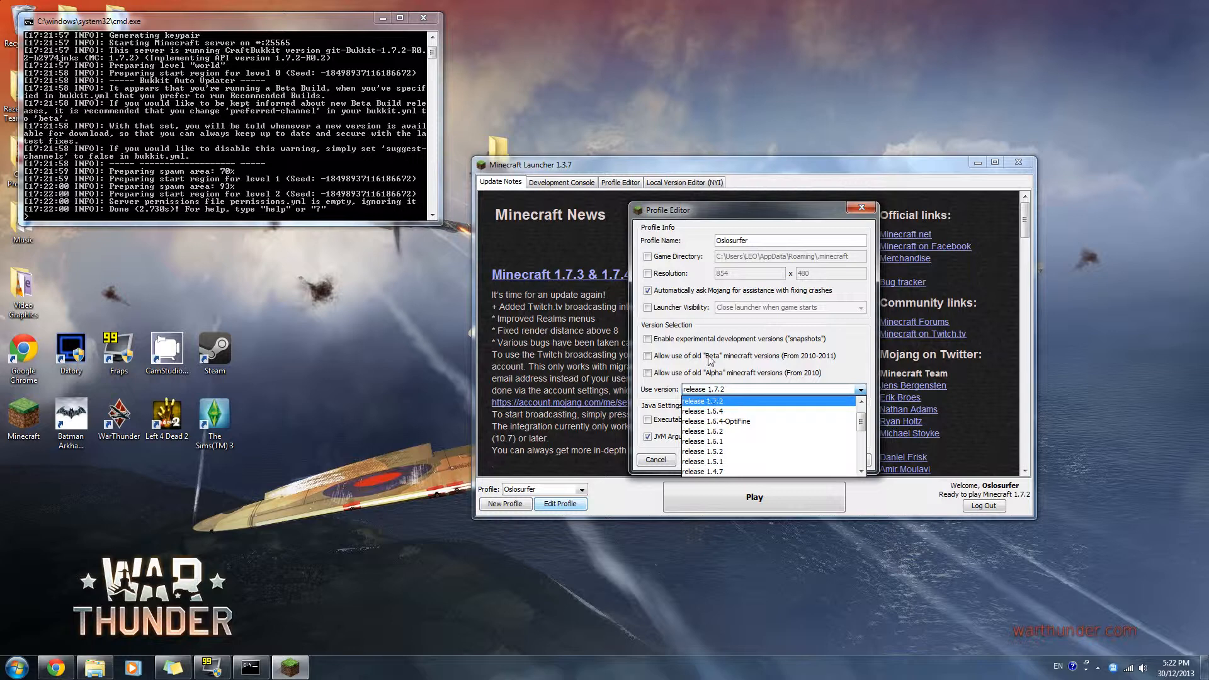
{"action": "left_click", "coordinate": [711, 401]}
{"action": "left_click", "coordinate": [864, 460]}
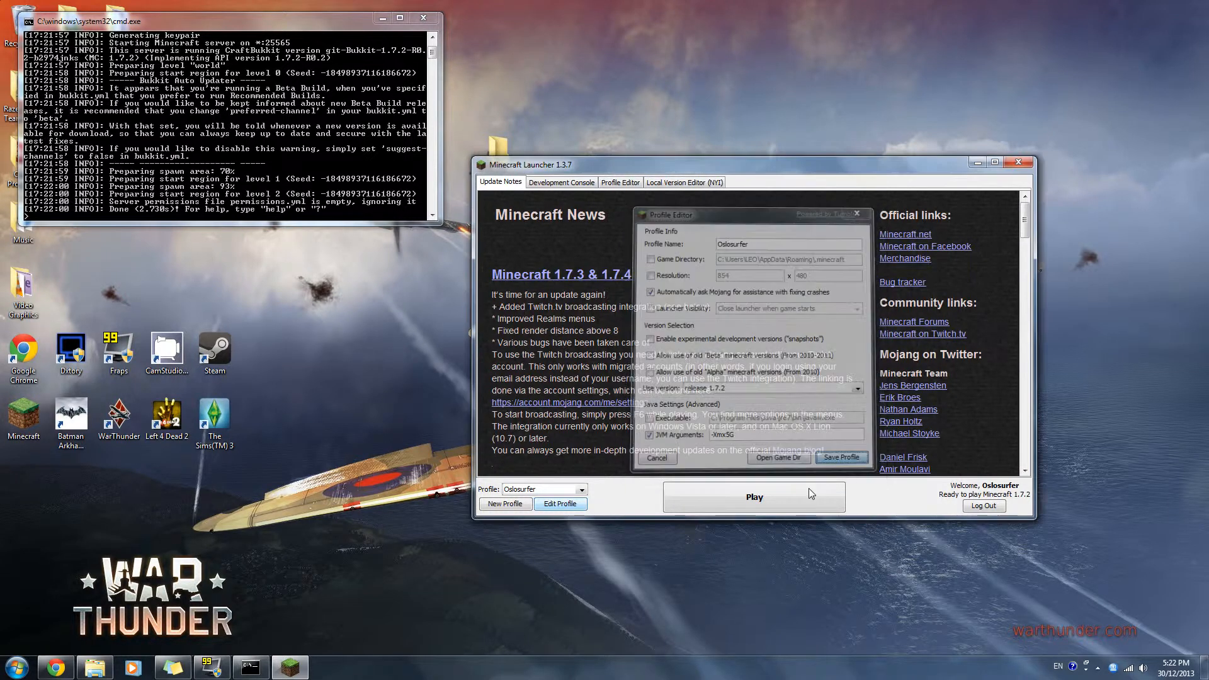
{"action": "left_click", "coordinate": [751, 498]}
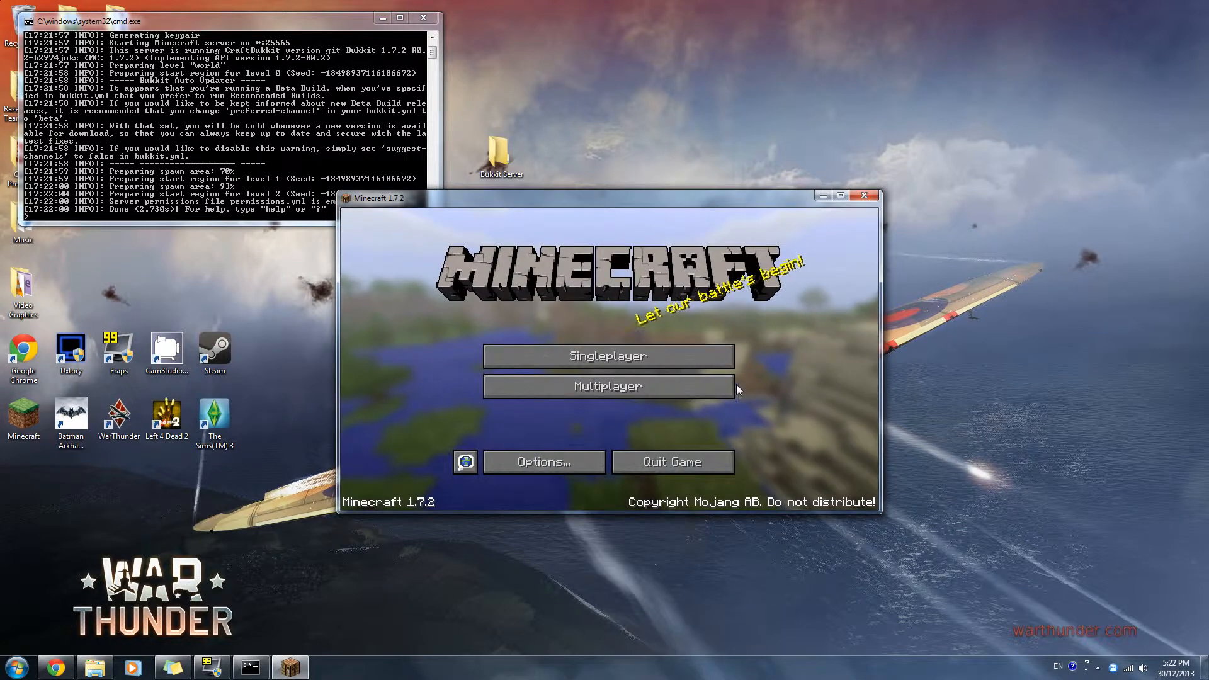
- Open the Localhost entry in the multiplayer server list for editing and examine its server address, localhost
{"action": "left_click", "coordinate": [710, 388]}
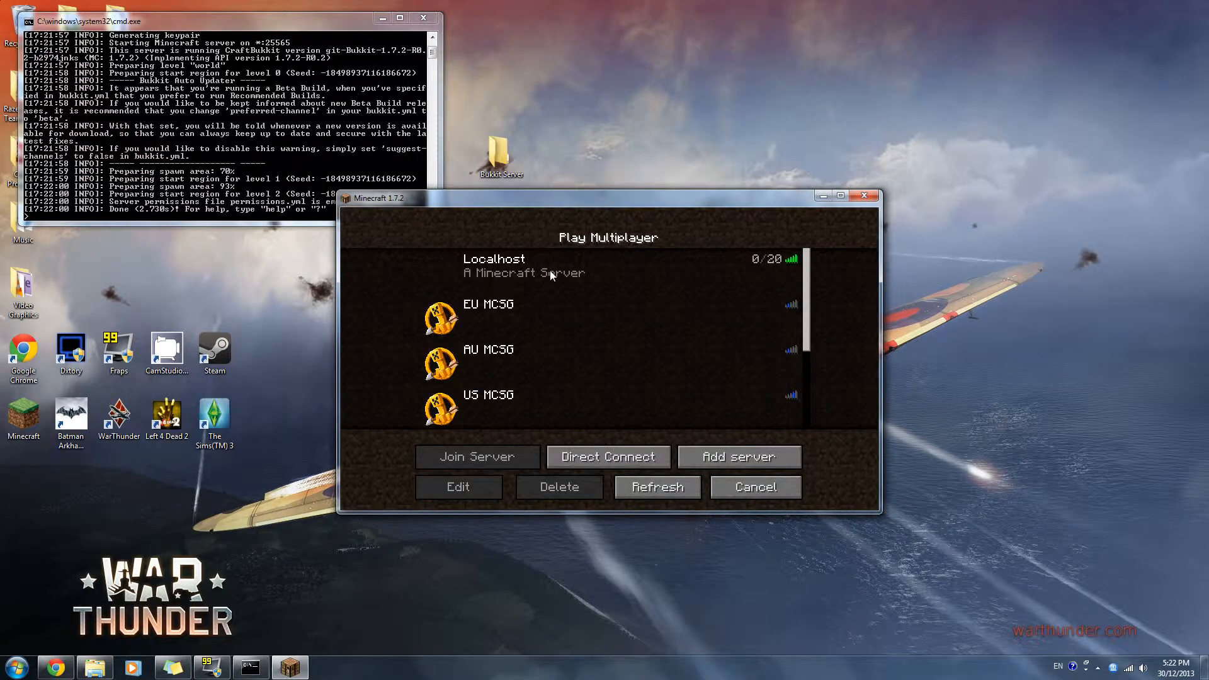
{"action": "left_click", "coordinate": [618, 277]}
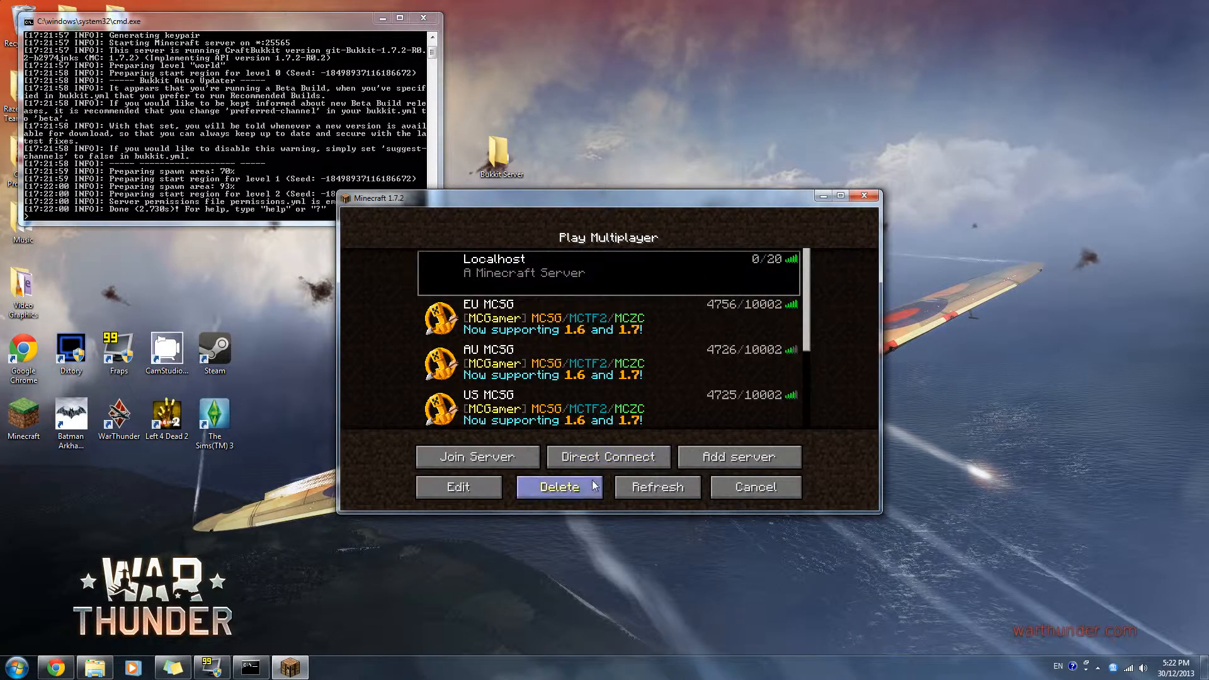
{"action": "left_click", "coordinate": [458, 487]}
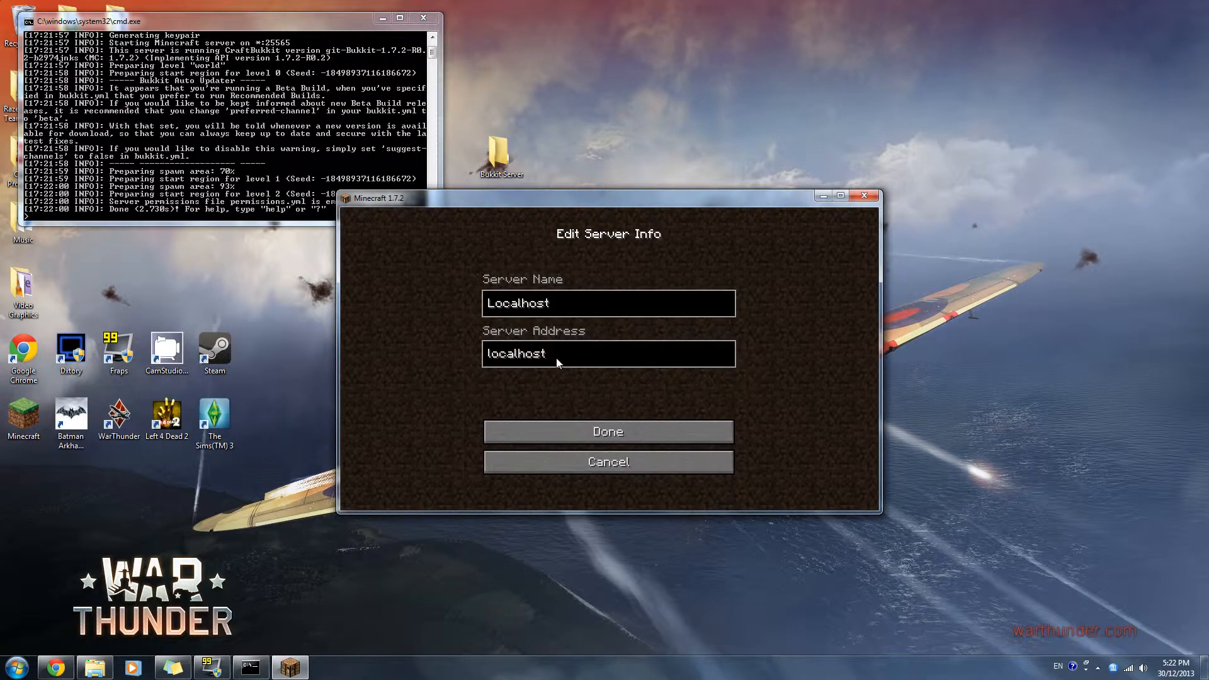
{"action": "key", "text": "ctrl+a"}
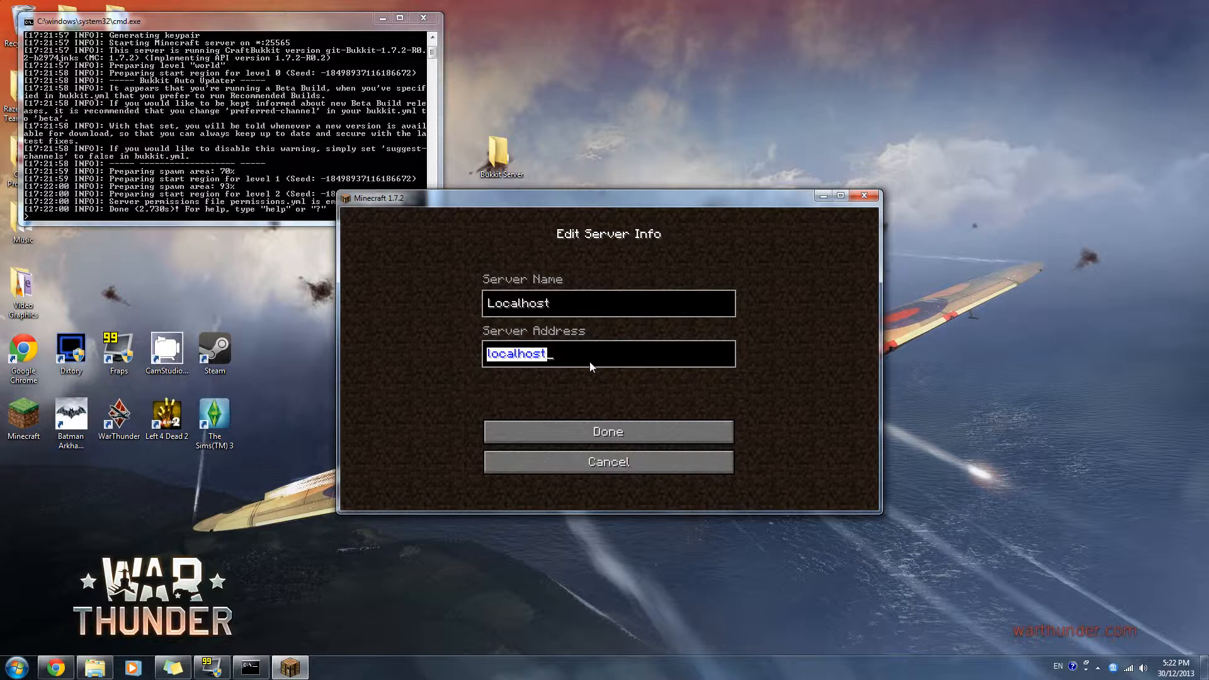
{"action": "left_click", "coordinate": [586, 361]}
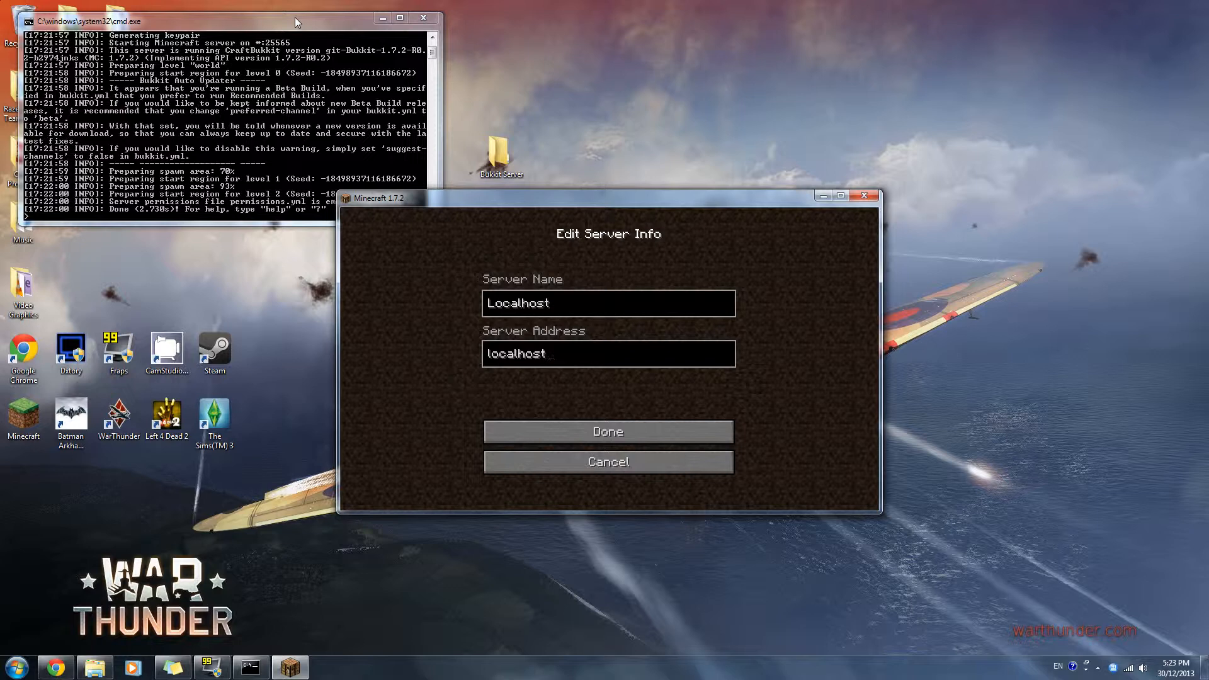
- Move the game window clear of the server console, finish the server info, and join the Localhost server
{"action": "left_click_drag", "start_coordinate": [503, 202], "coordinate": [610, 157]}
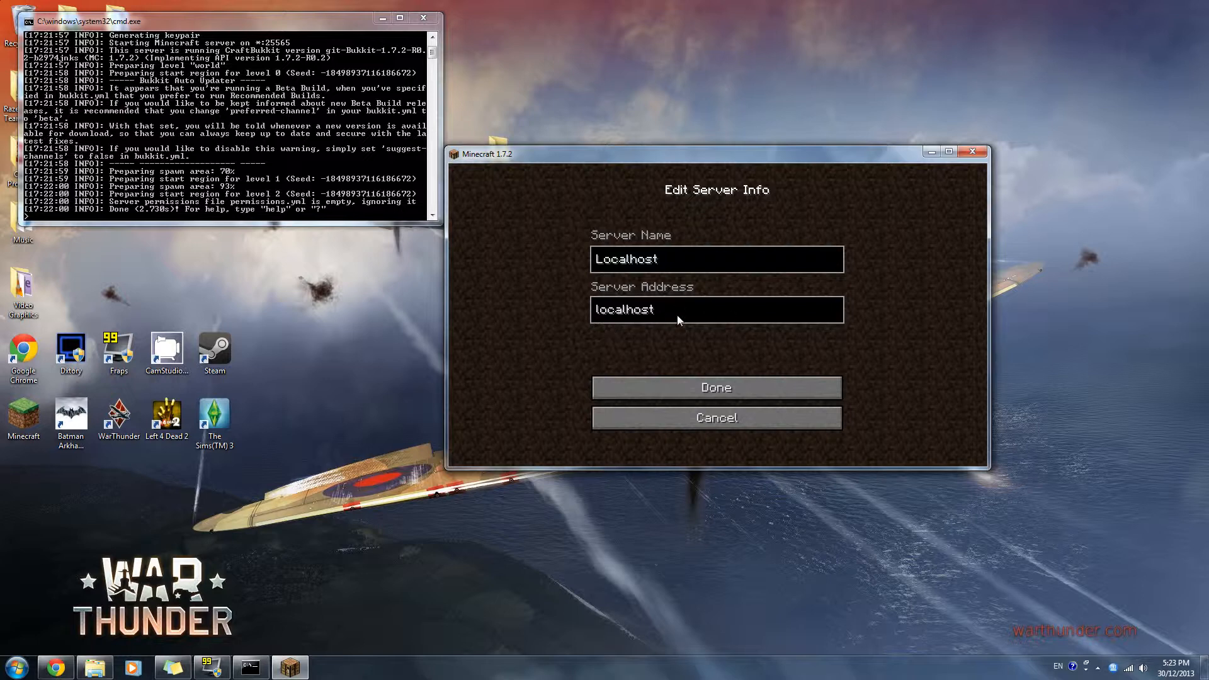
{"action": "left_click", "coordinate": [713, 394]}
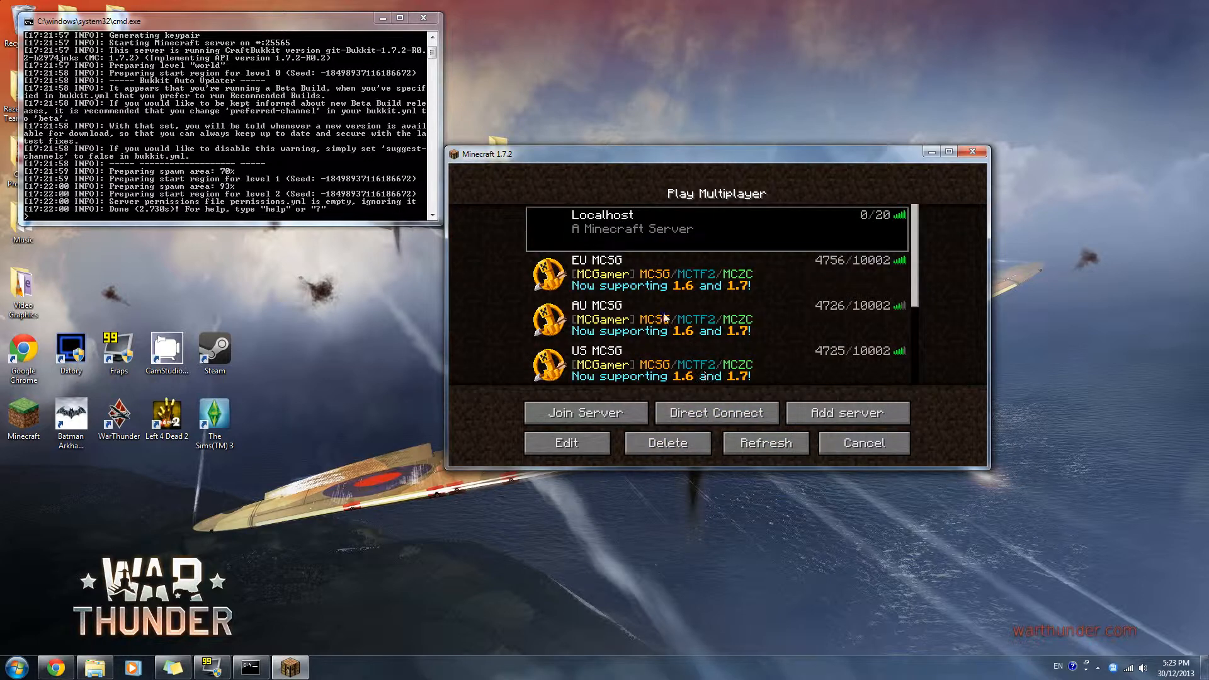
{"action": "left_click", "coordinate": [614, 415]}
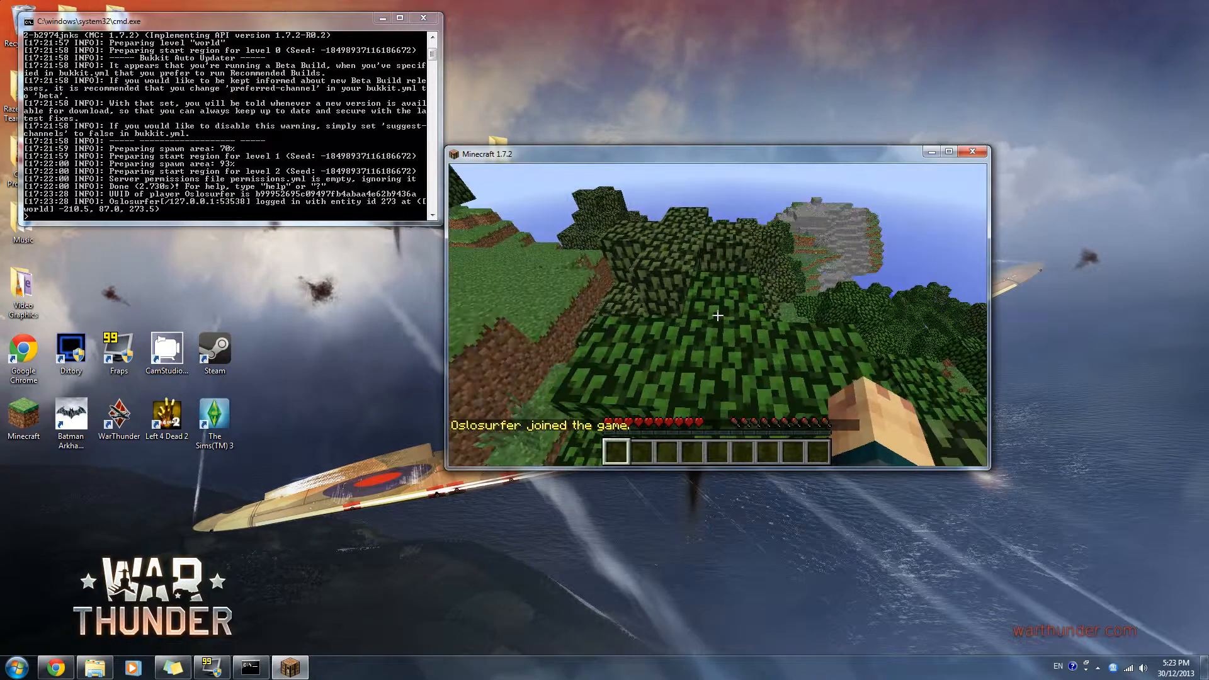
{"action": "key", "text": "w"}
{"action": "key", "text": "w"}
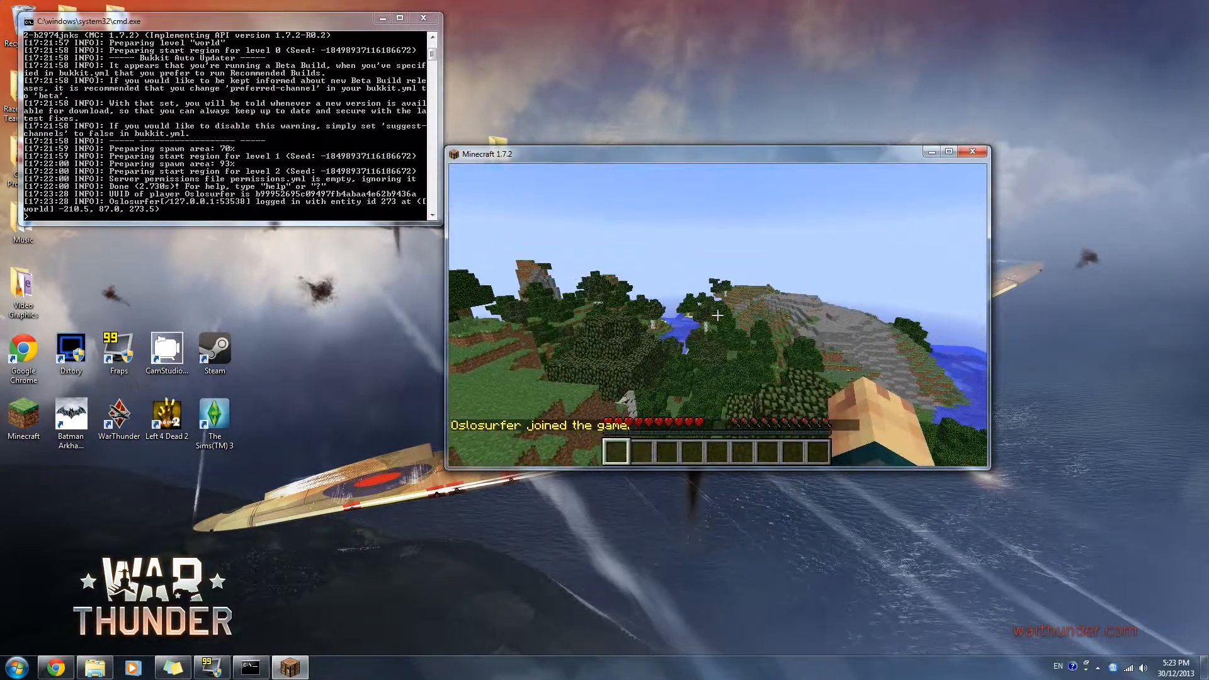
- Run the /help command in the game chat to list the available server commands
{"action": "key", "text": "slash"}
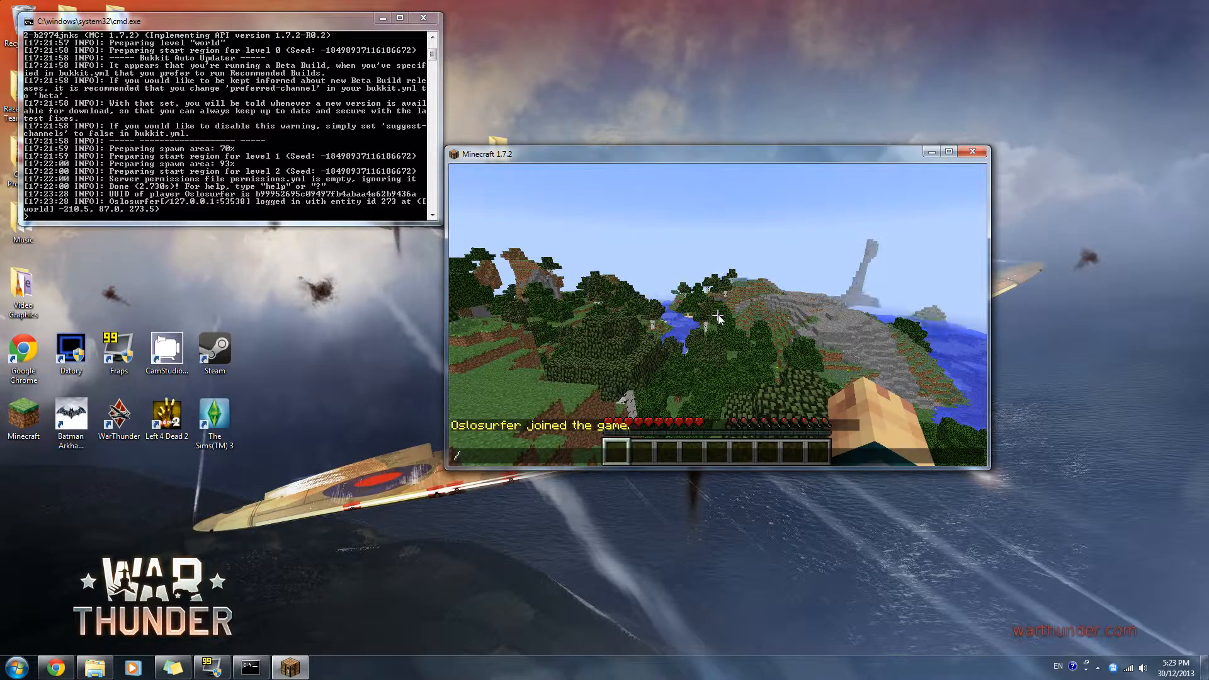
{"action": "type", "text": "hrlp"}
{"action": "key", "text": "Return"}
{"action": "key", "text": "slash"}
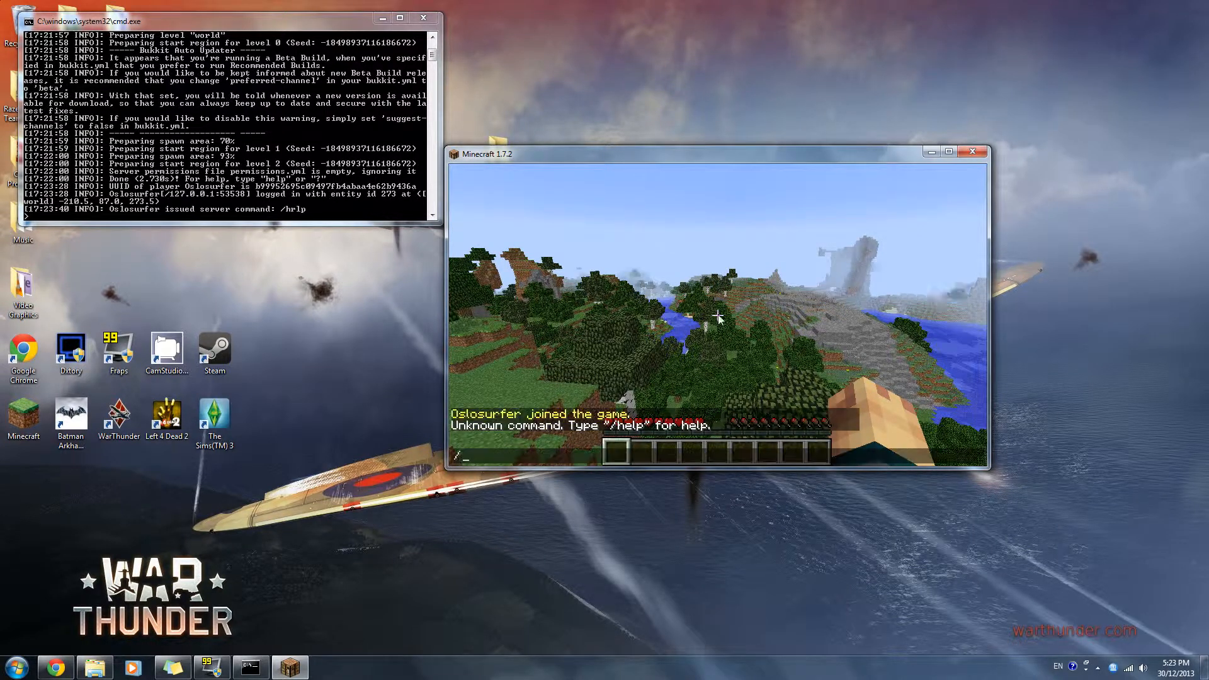
{"action": "type", "text": "help"}
{"action": "key", "text": "Return"}
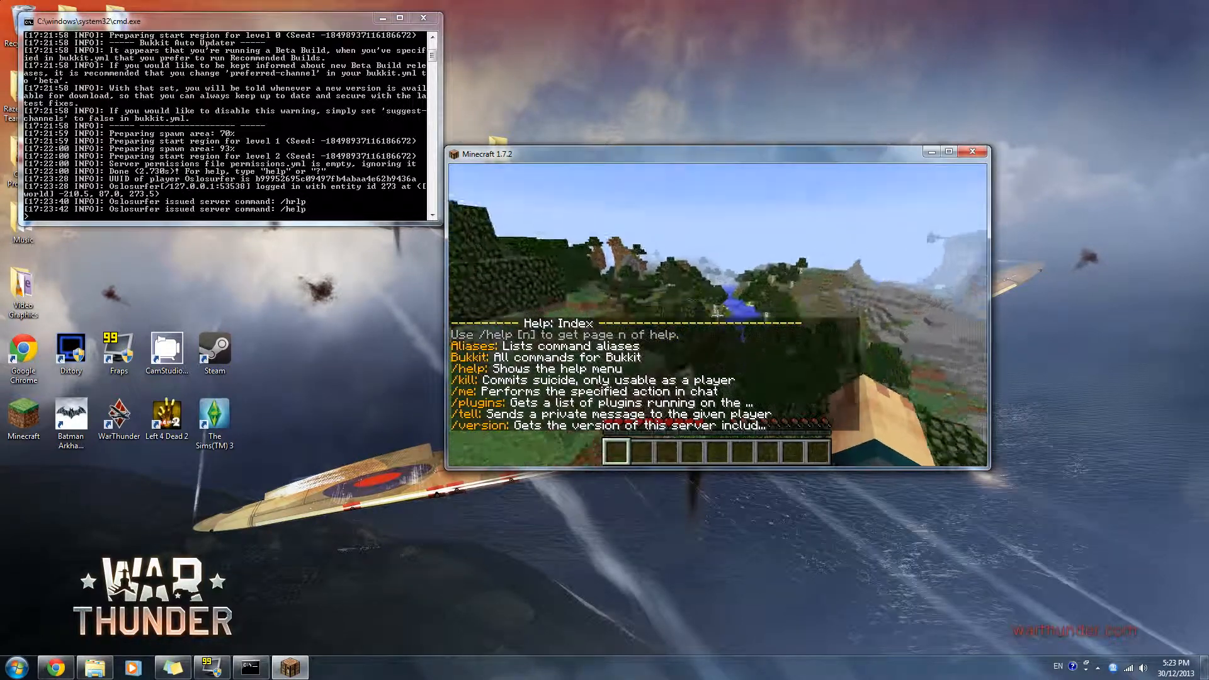
- Pause the game, broadcast Hello! from the server console with the say command, and return to the game
{"action": "key", "text": "Escape"}
{"action": "left_click", "coordinate": [242, 148]}
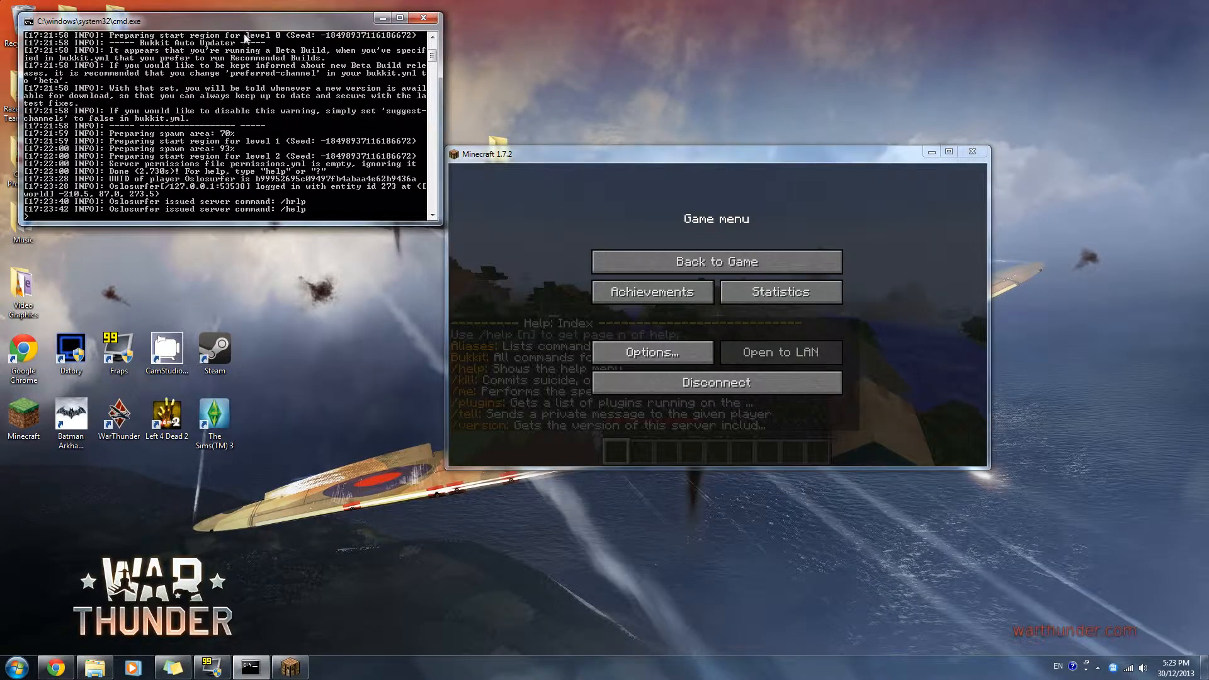
{"action": "left_click_drag", "start_coordinate": [257, 30], "coordinate": [239, 42]}
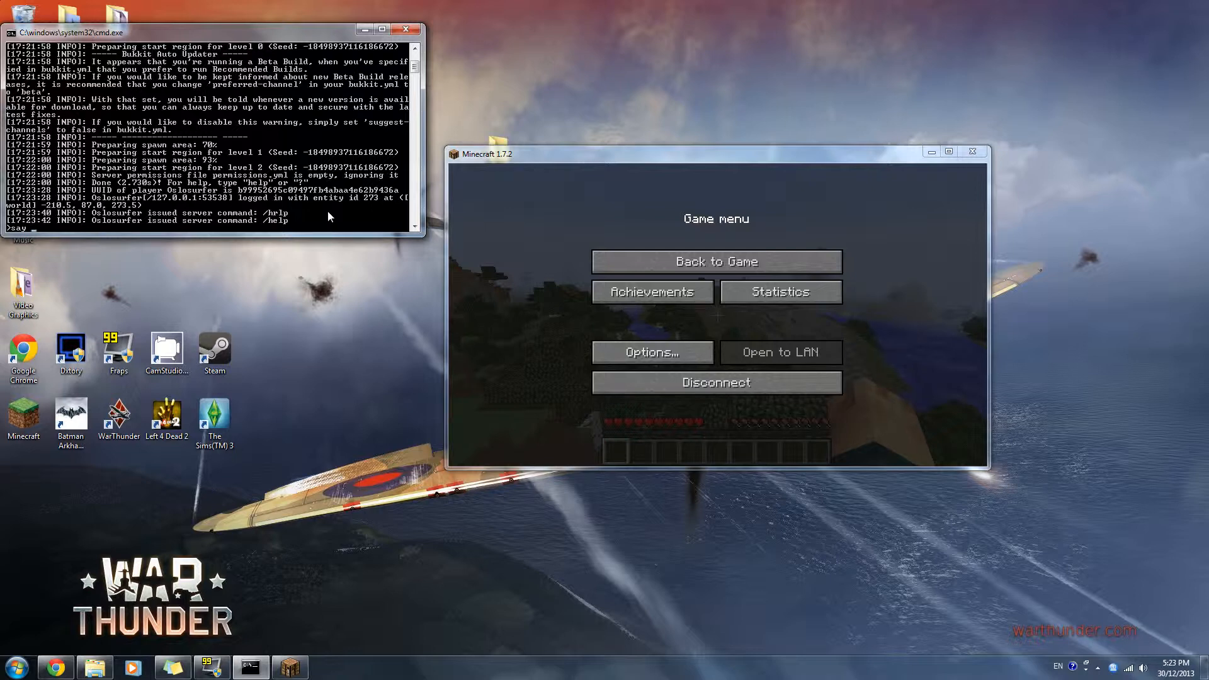
{"action": "type", "text": "lo!"}
{"action": "key", "text": "Return"}
{"action": "left_click", "coordinate": [624, 269]}
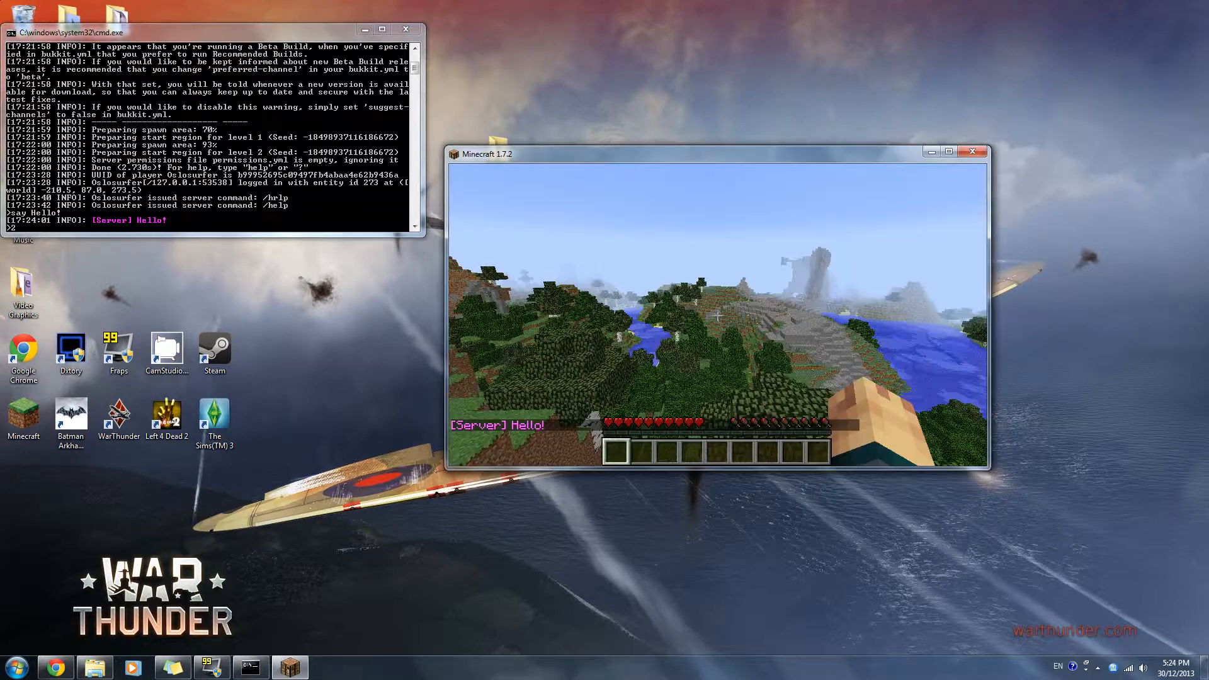
- Walk the player around the wooded hillside to explore the server's world
{"action": "scroll", "coordinate": [717, 315], "scroll_direction": "up", "scroll_amount": 9}
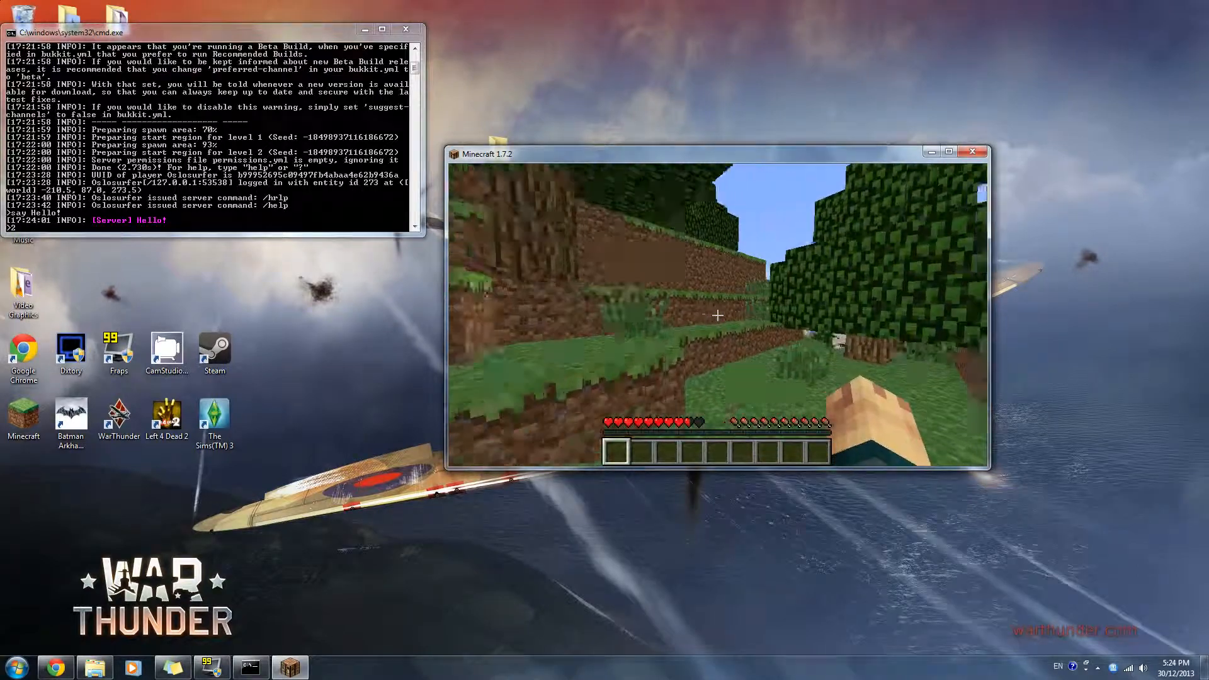
{"action": "key", "text": "w"}
{"action": "key", "text": "space"}
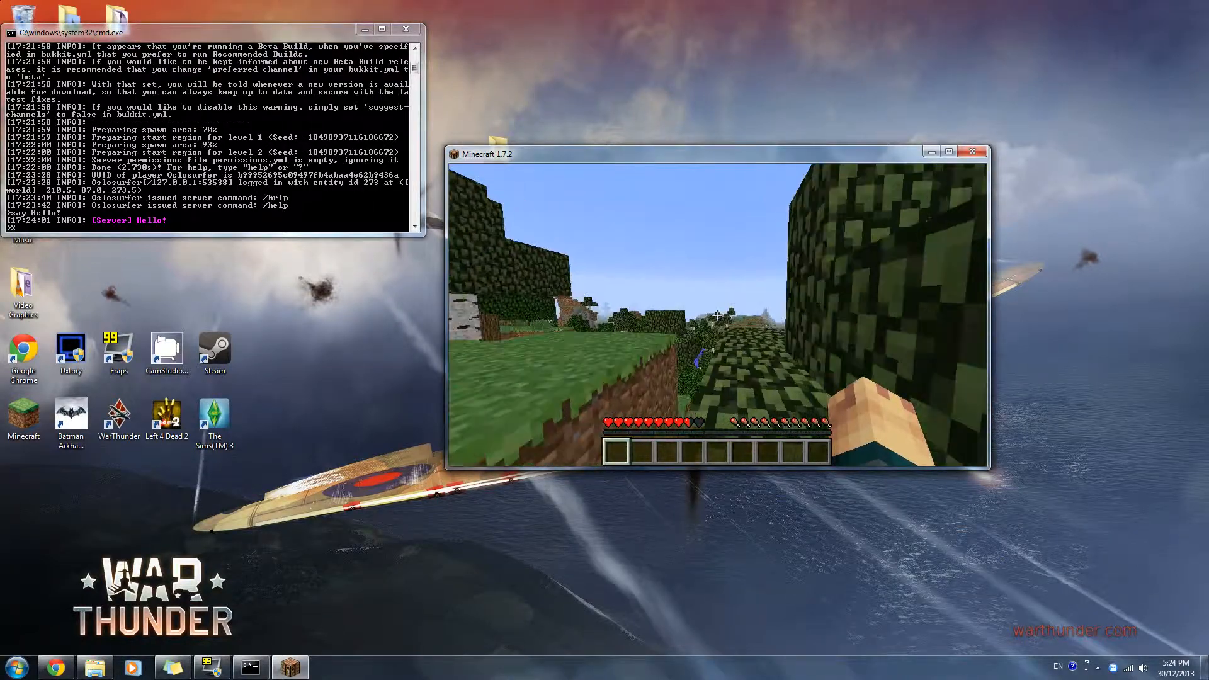
{"action": "key", "text": "w"}
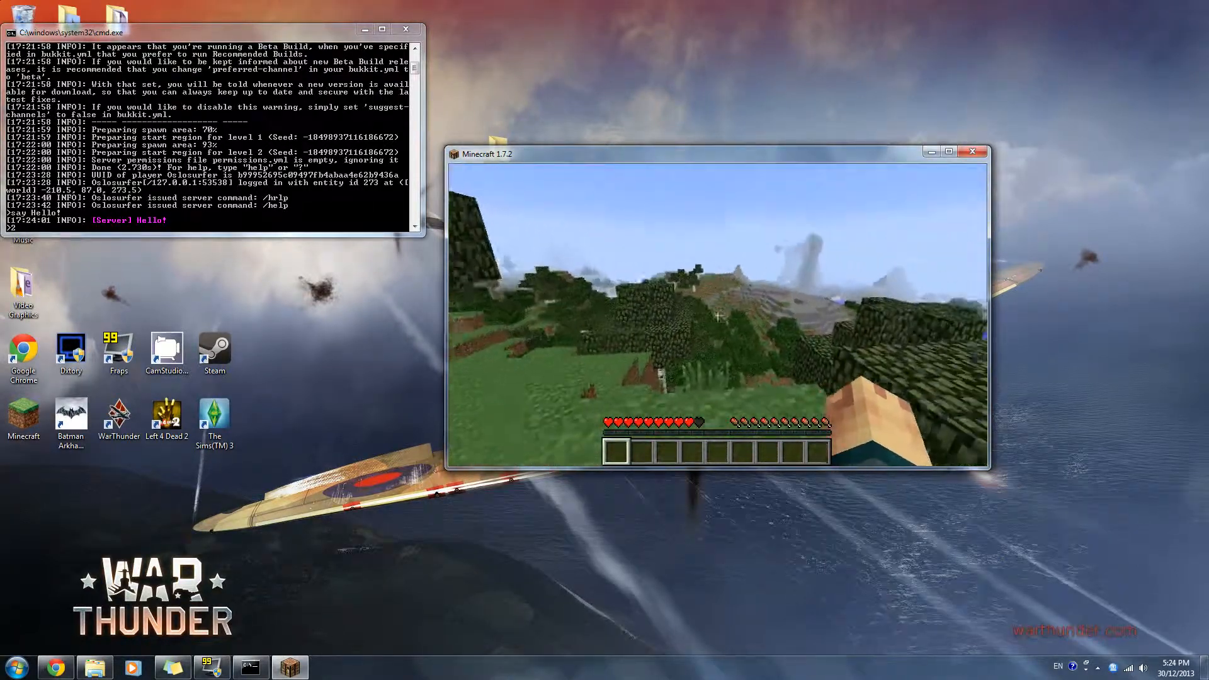
{"action": "key", "text": "w"}
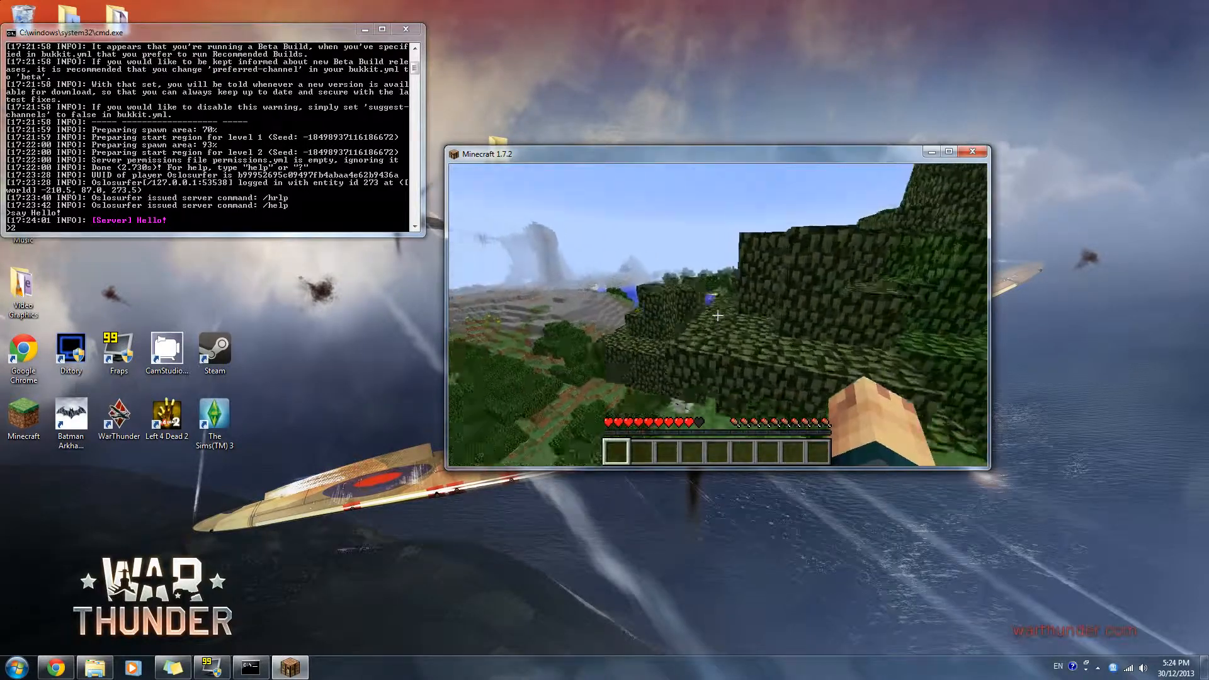
{"action": "key", "text": "w"}
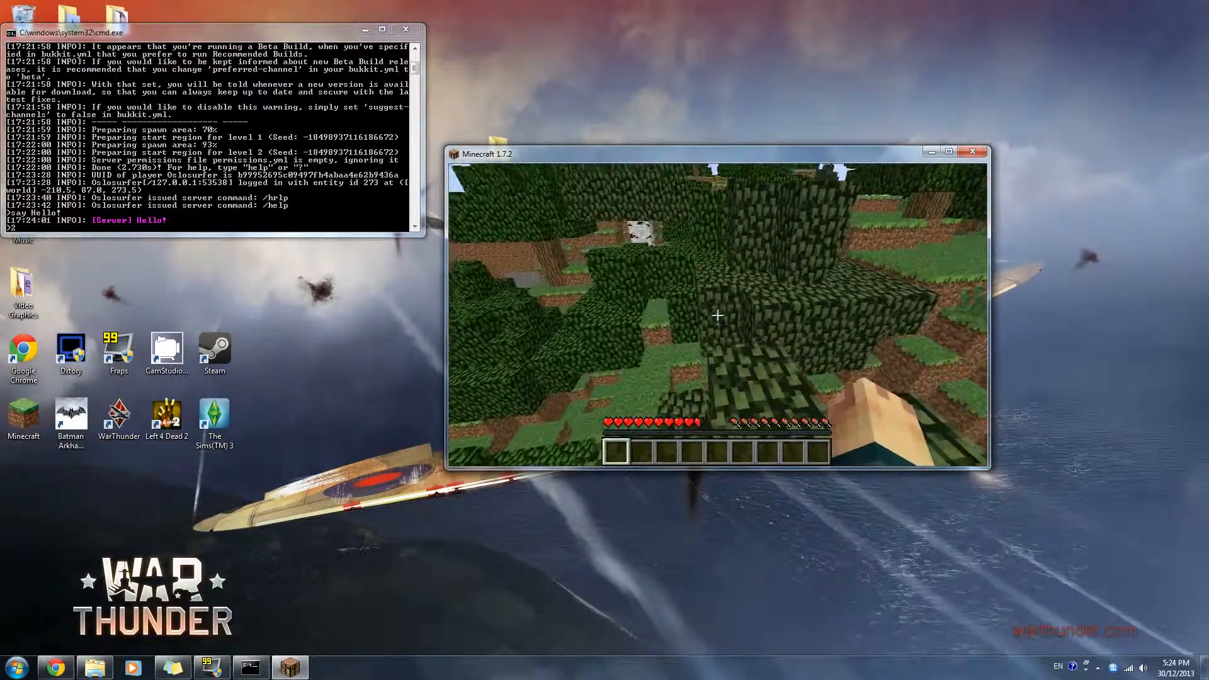
{"action": "key", "text": "w"}
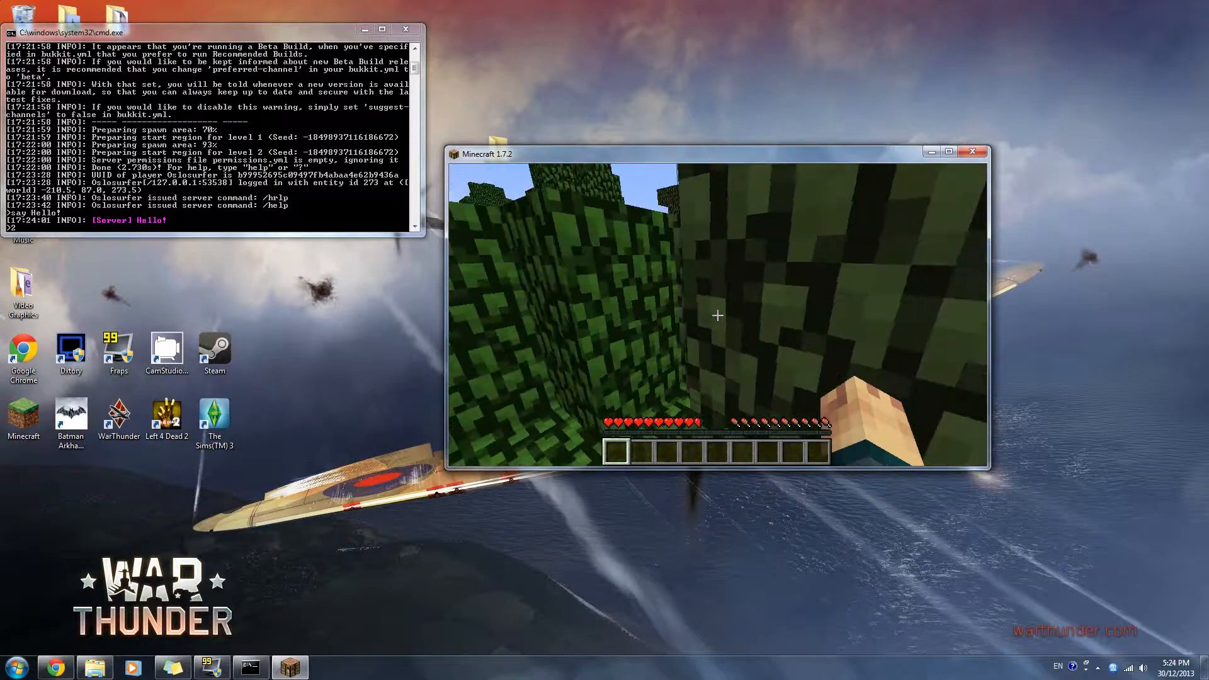
{"action": "key", "text": "w"}
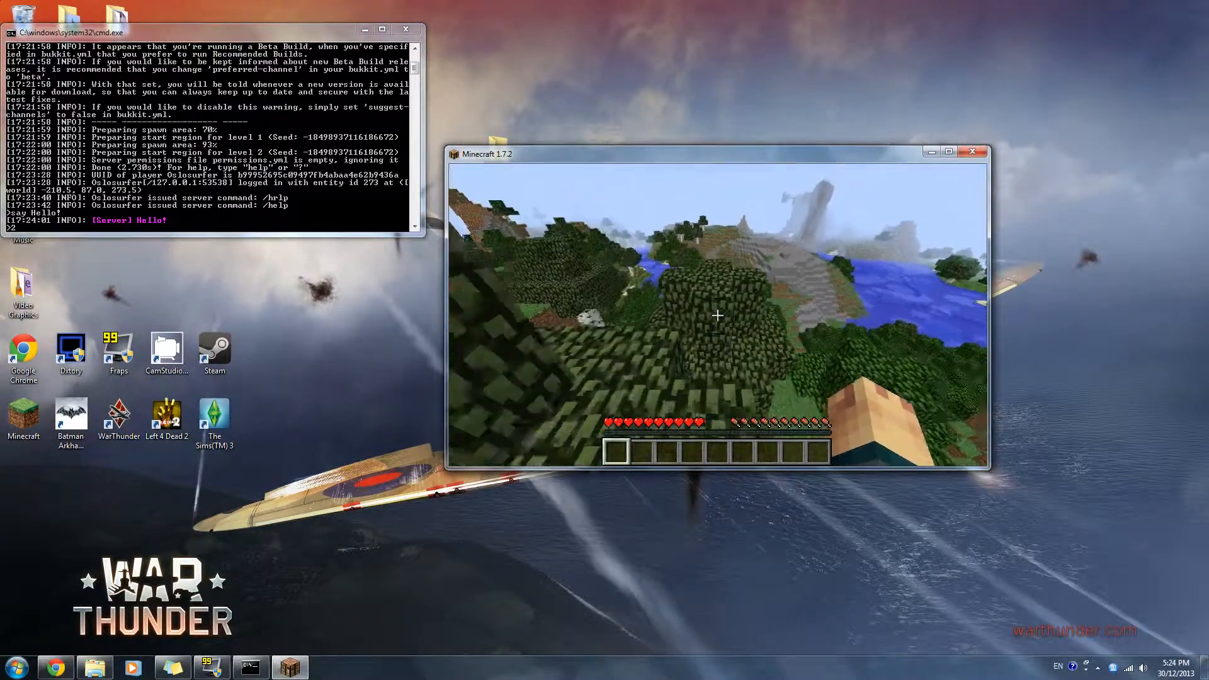
{"action": "key", "text": "w"}
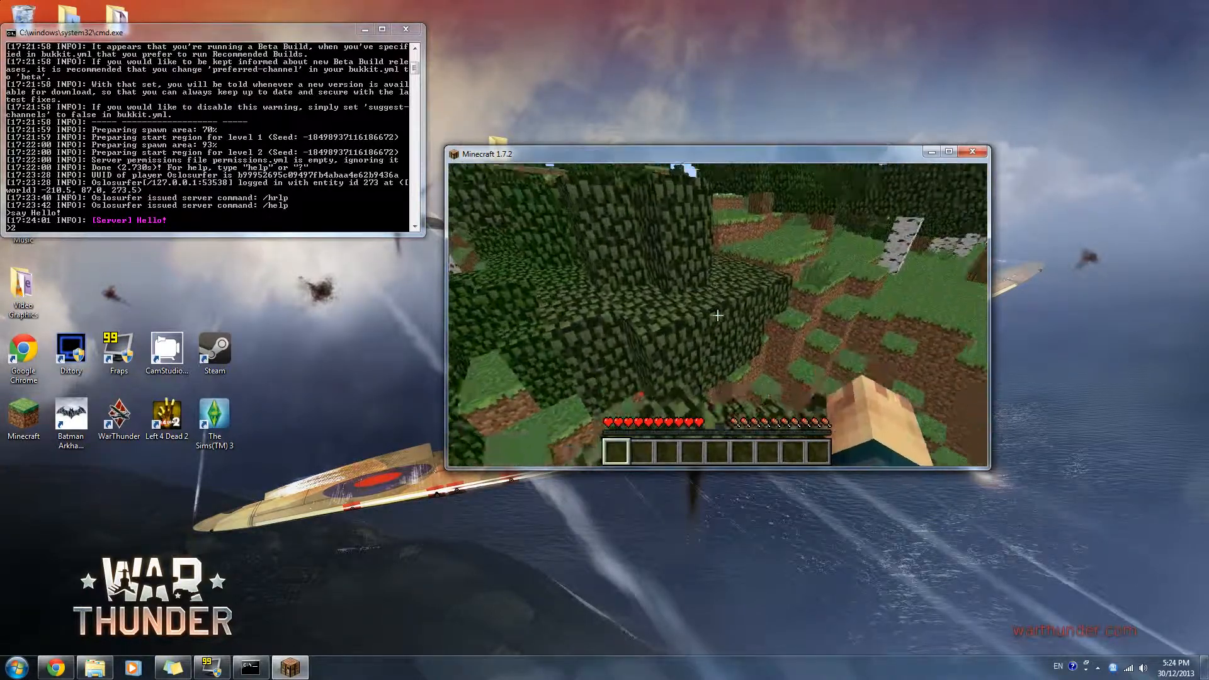
{"action": "key", "text": "w"}
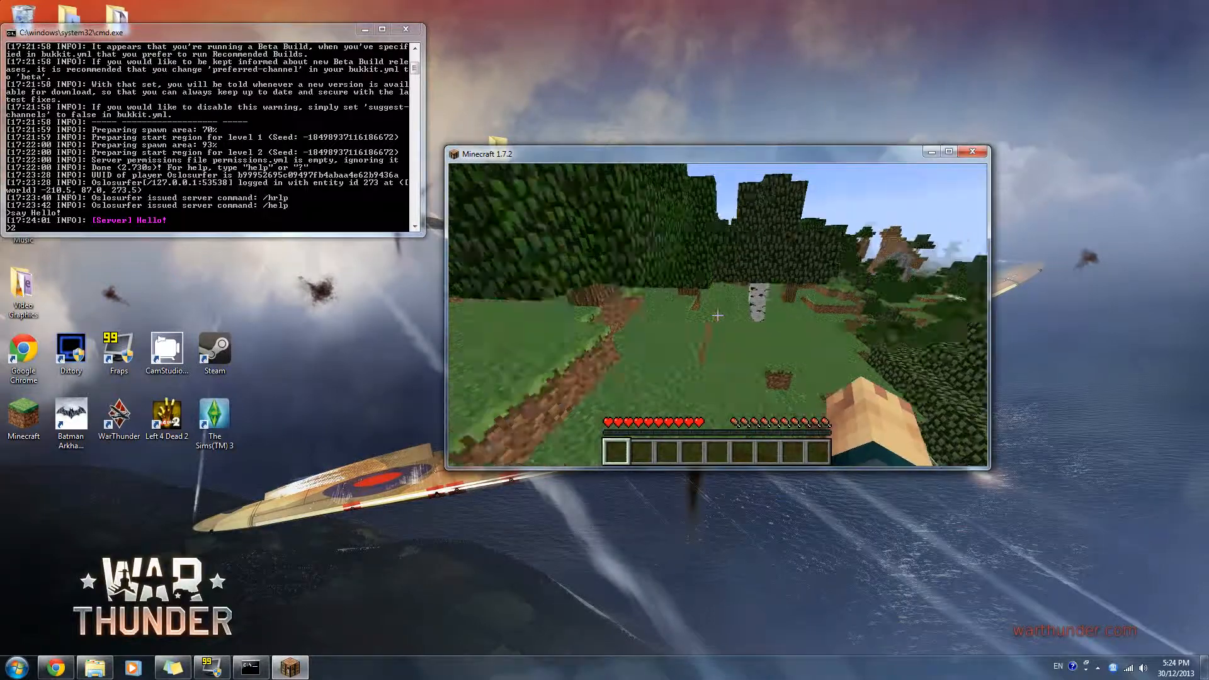
{"action": "key", "text": "w"}
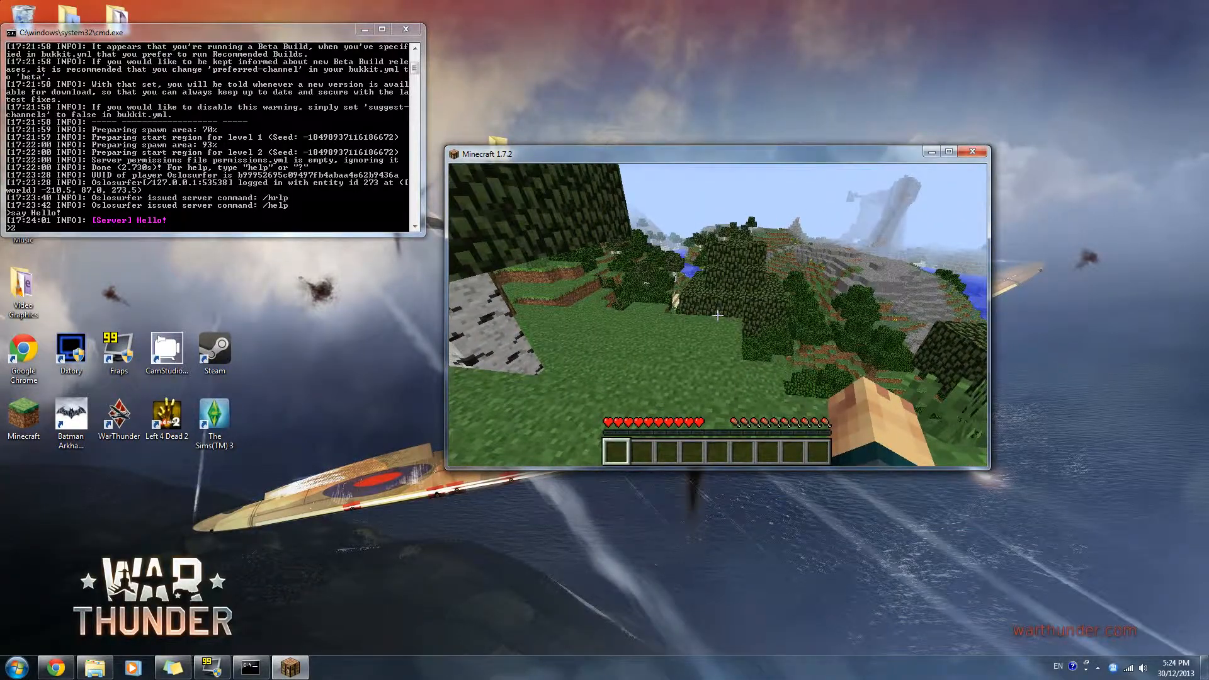
{"action": "key", "text": "w"}
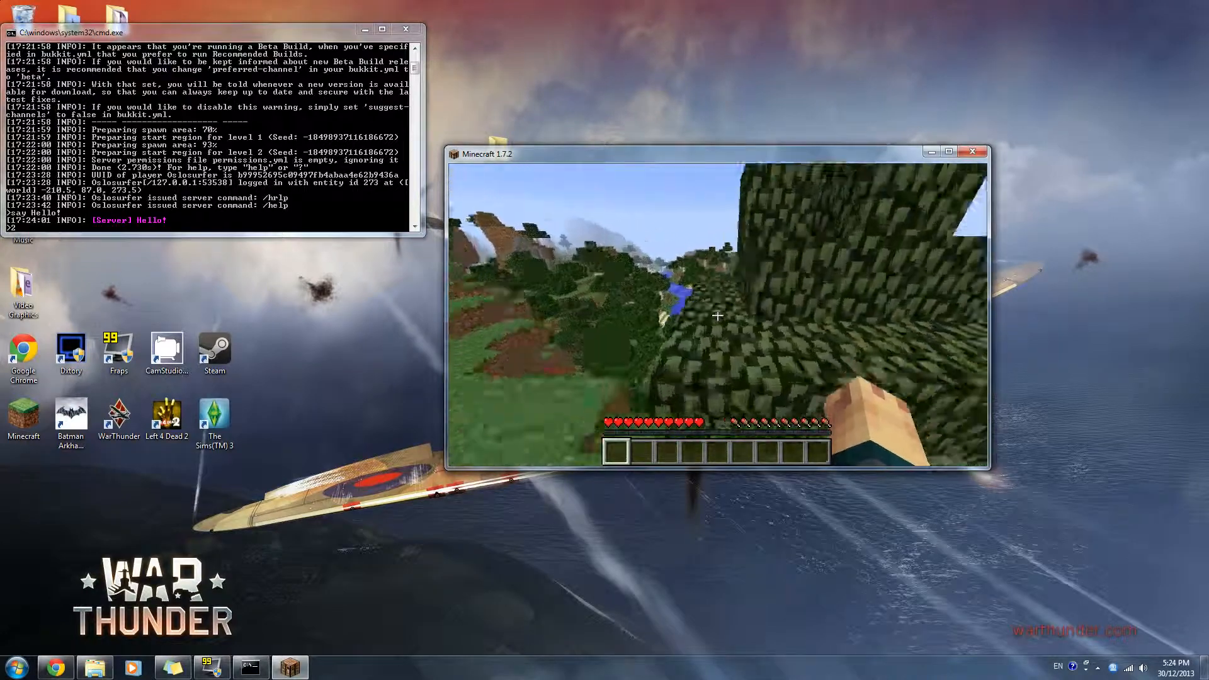
{"action": "key", "text": "w"}
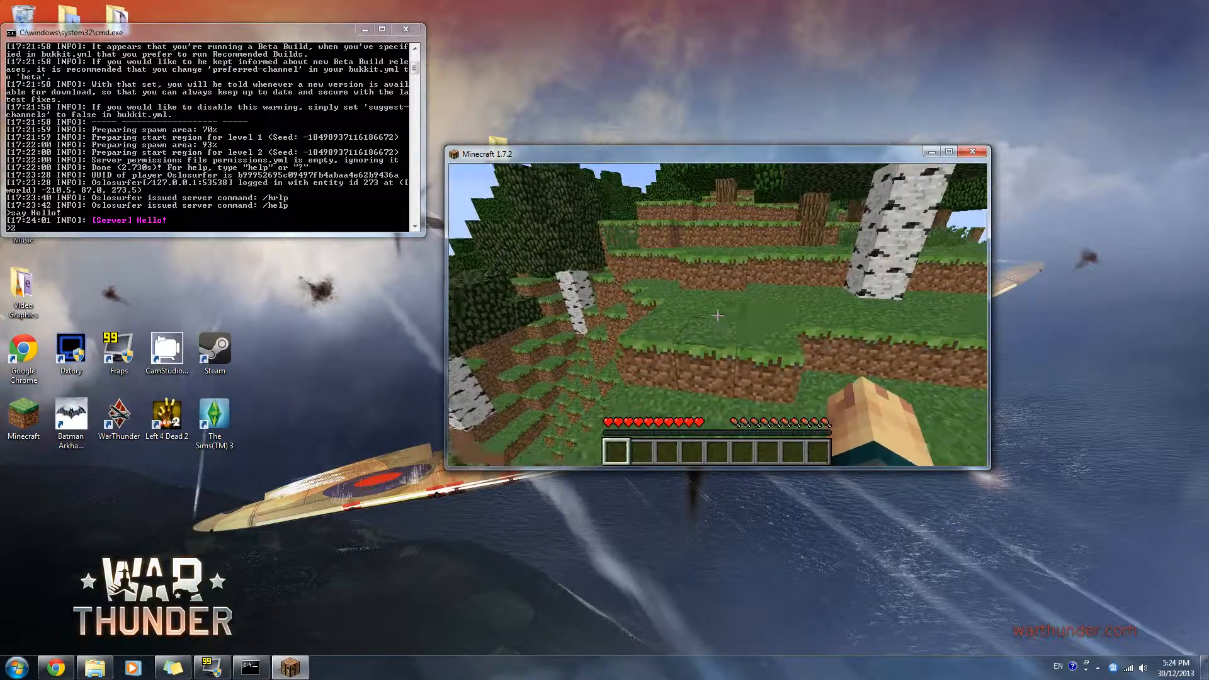
{"action": "key", "text": "w"}
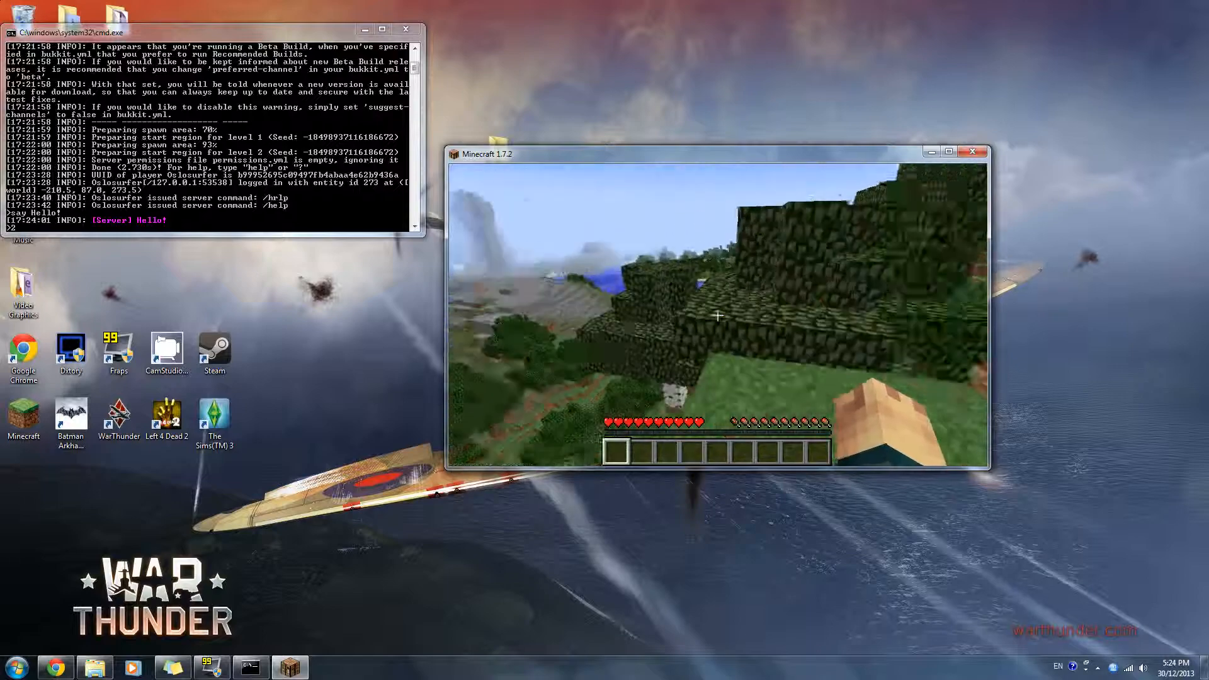
{"action": "key", "text": "w"}
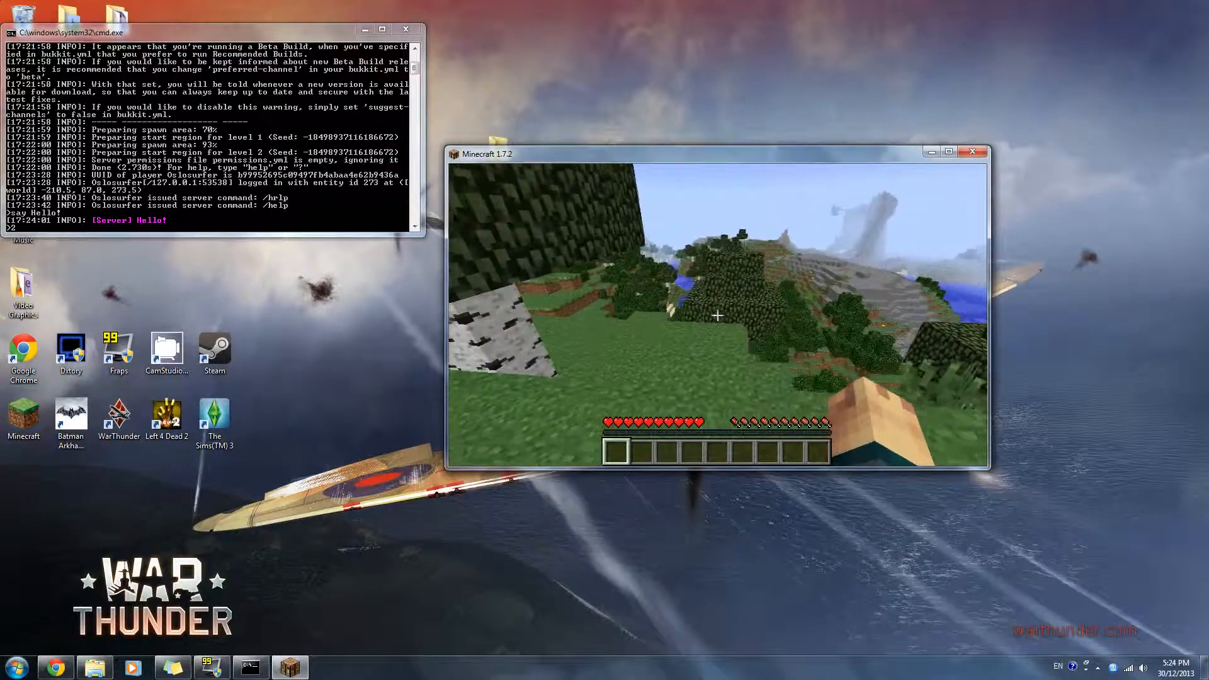
{"action": "key", "text": "w"}
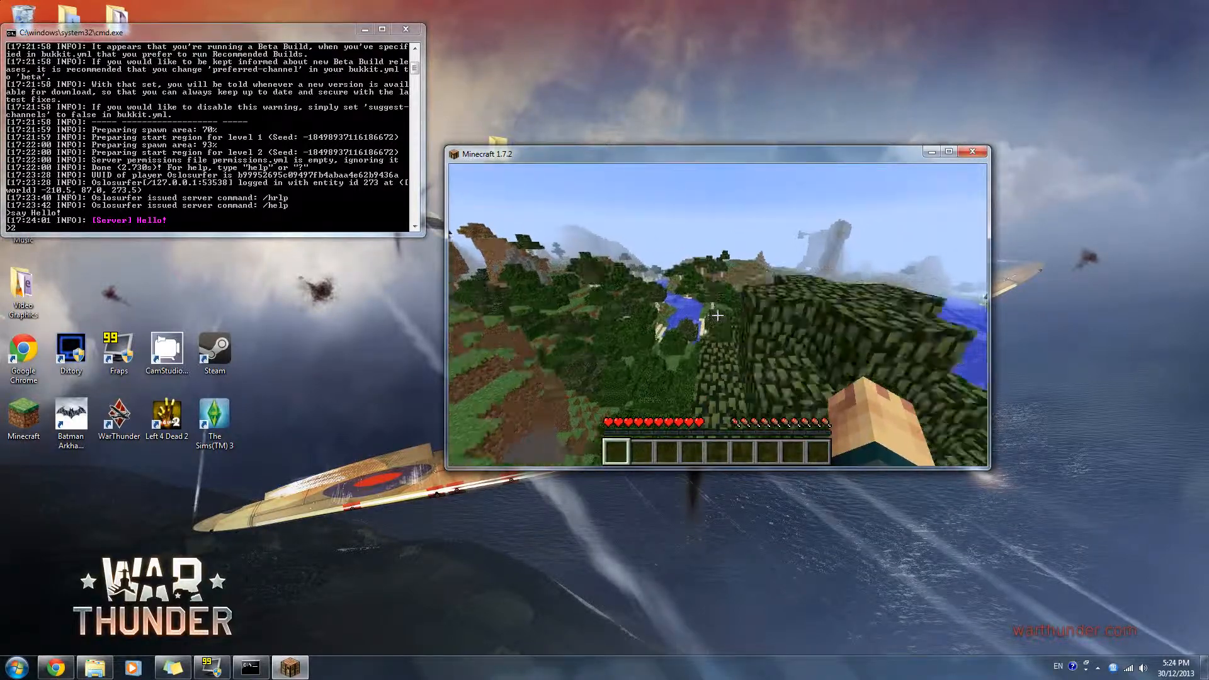
{"action": "key", "text": "w"}
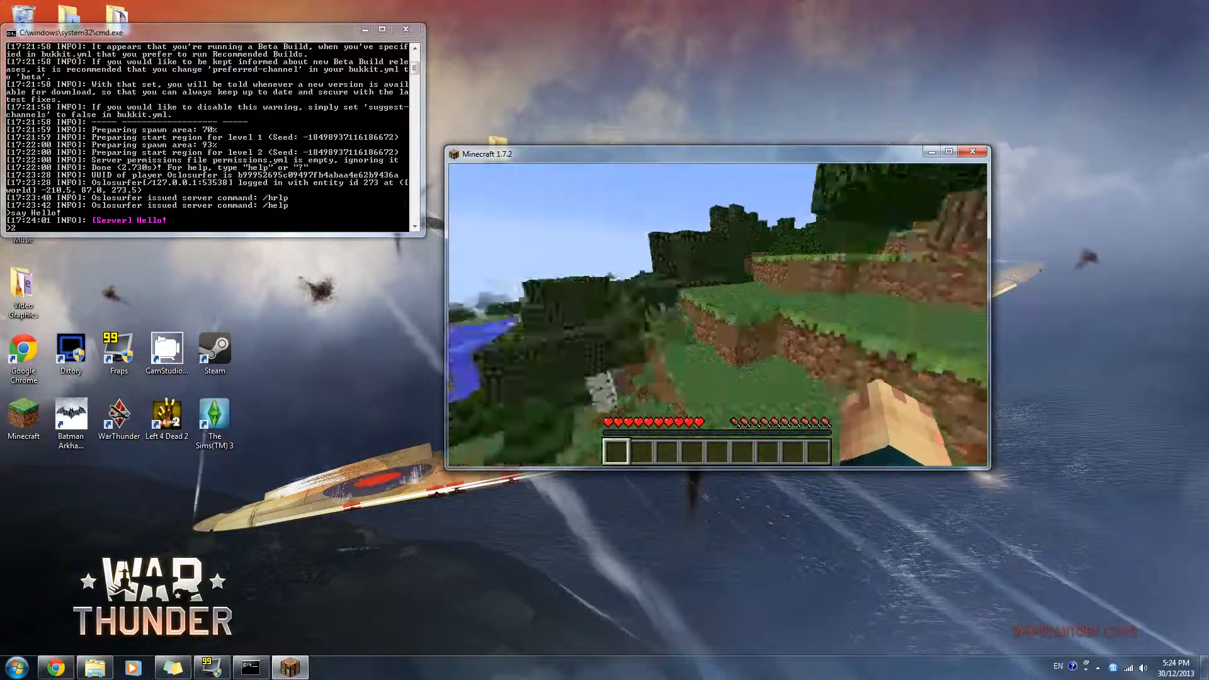